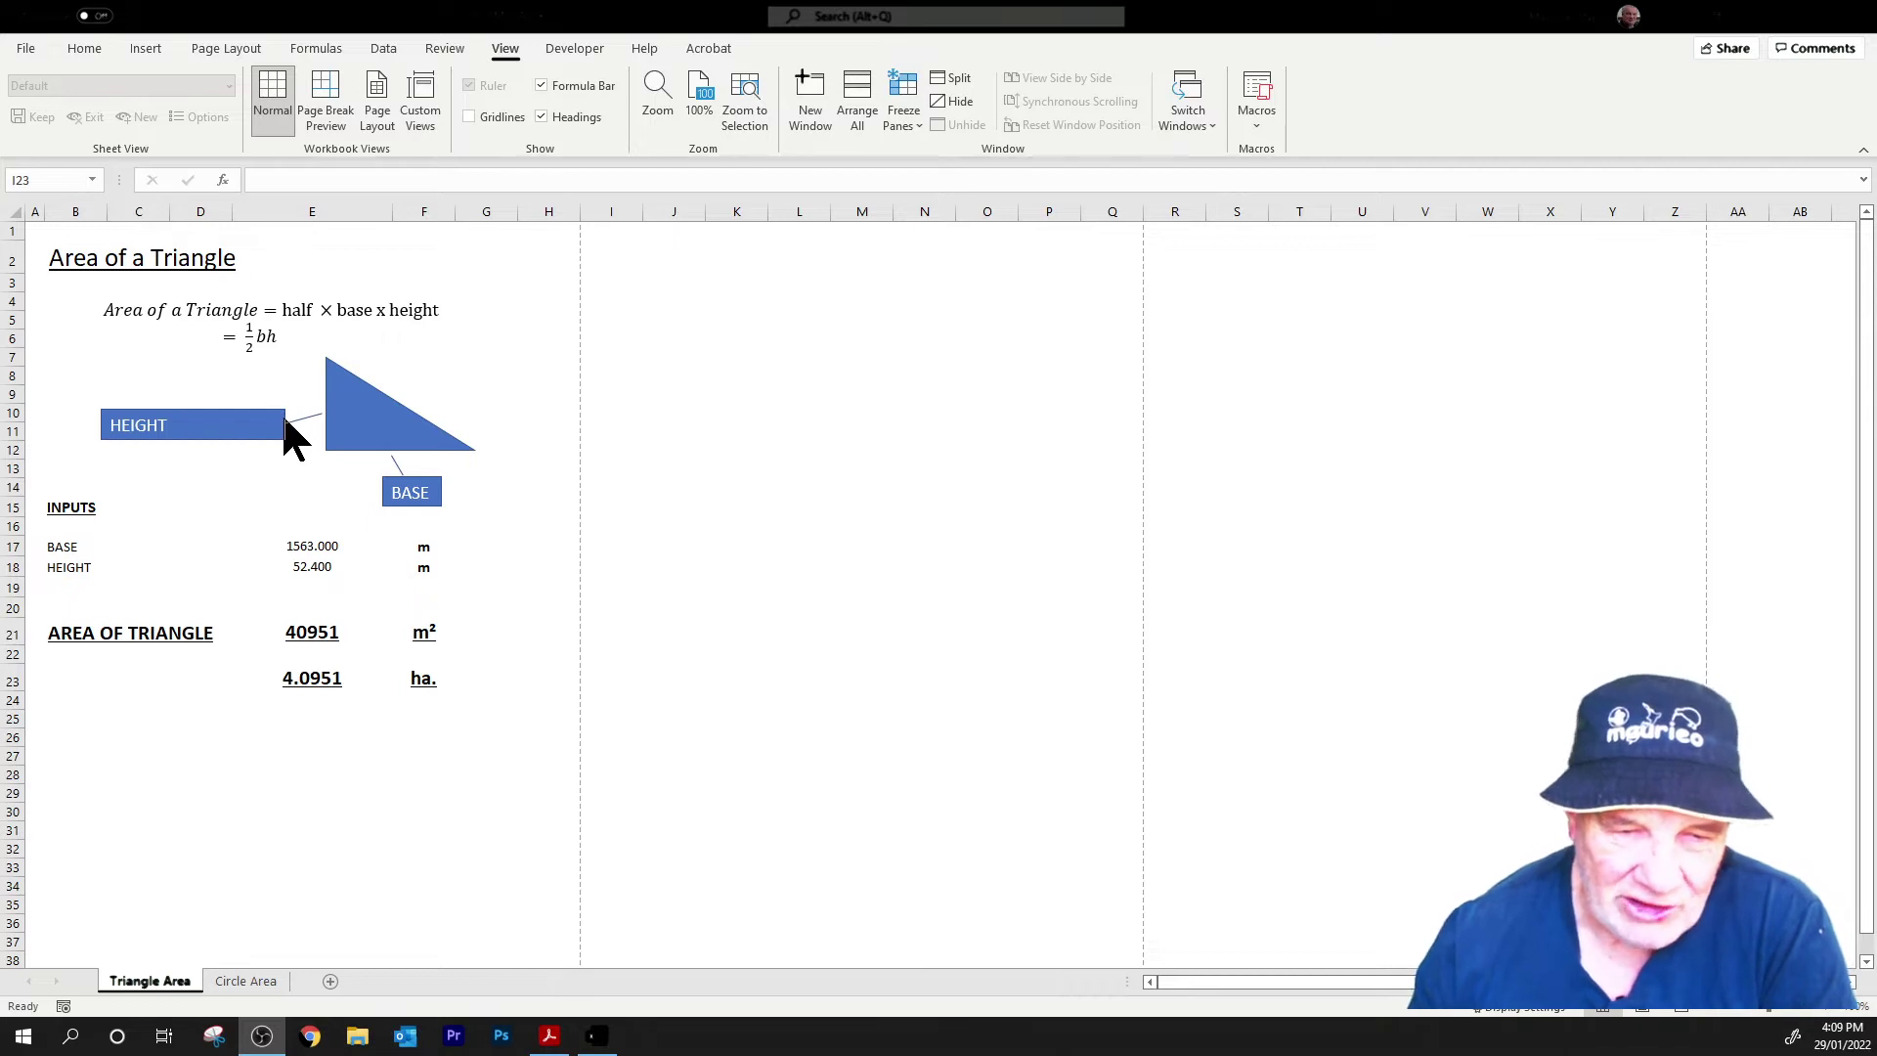
# - Narrow the HEIGHT label box by dragging its left edge to the right
pyautogui.click(279, 433)
pyautogui.click(274, 431)
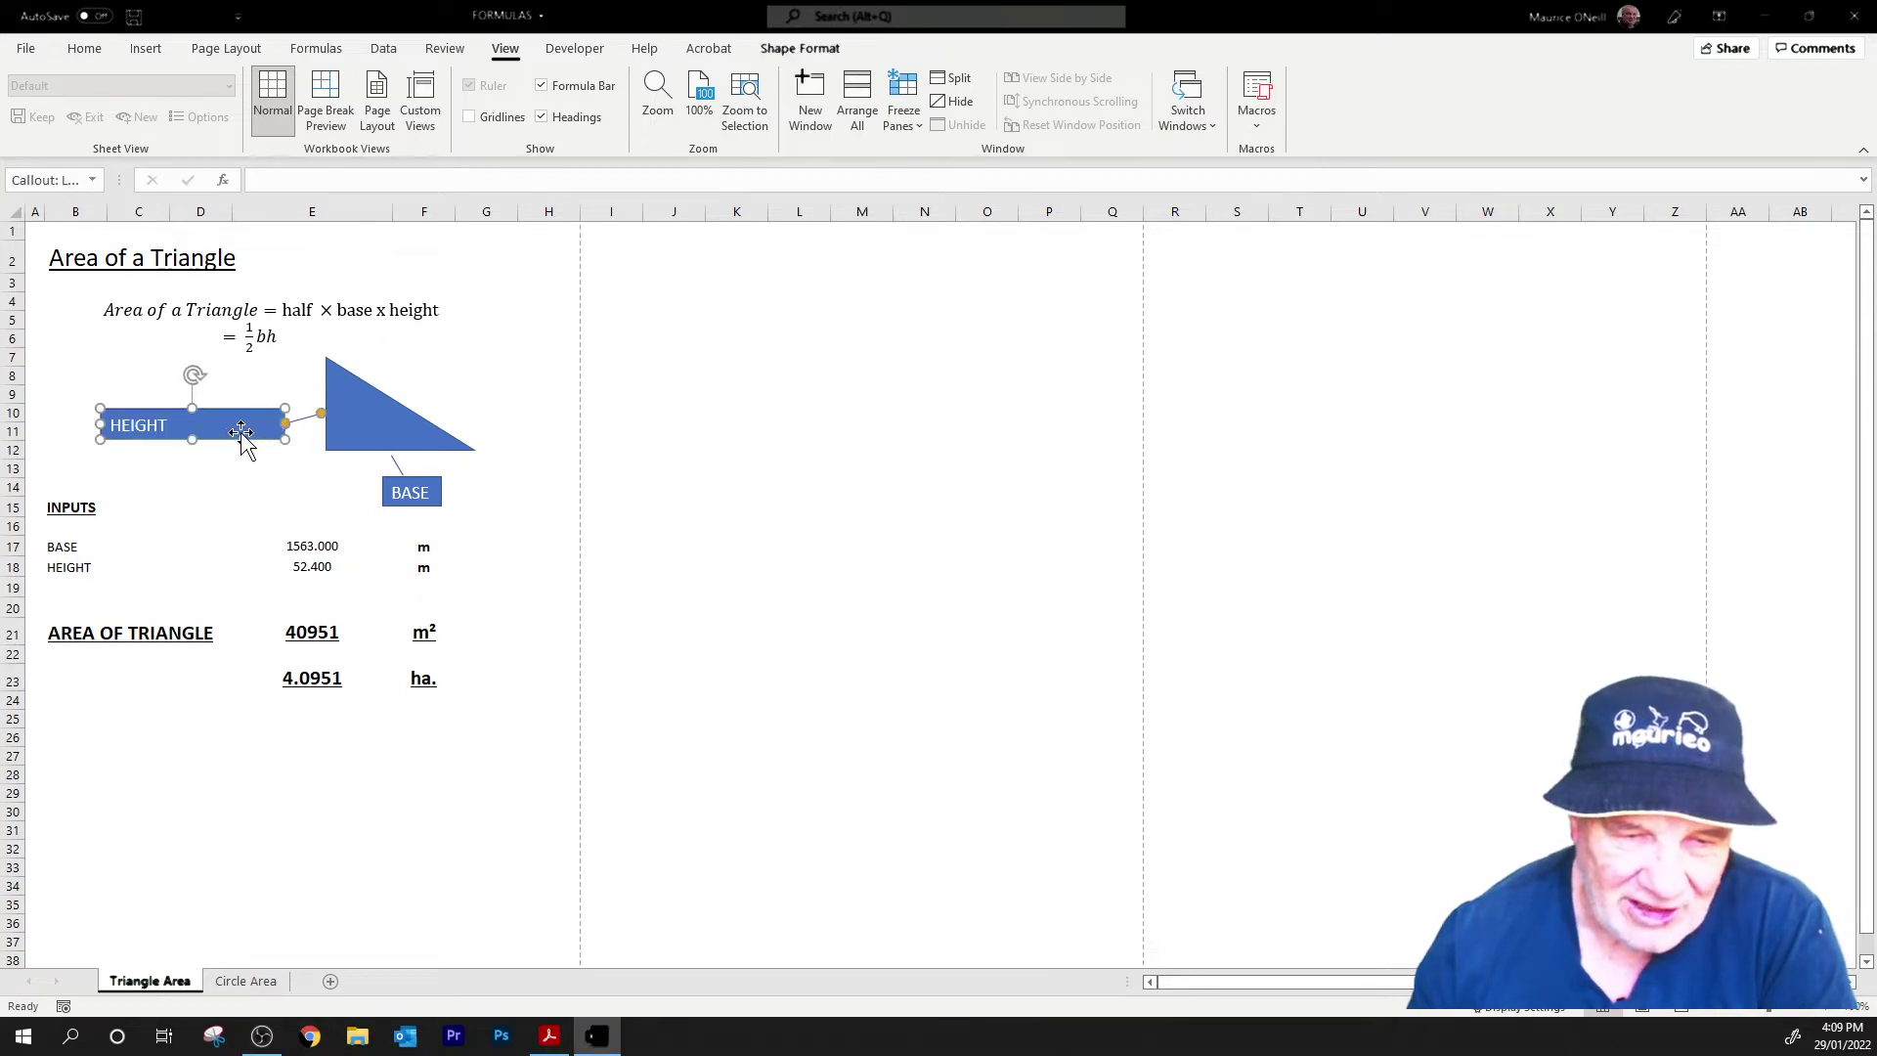
pyautogui.moveTo(99, 423); pyautogui.dragTo(308, 414)
pyautogui.click(244, 471)
# - Extend the HEIGHT label's leader line to the triangle's vertical side
pyautogui.click(299, 419)
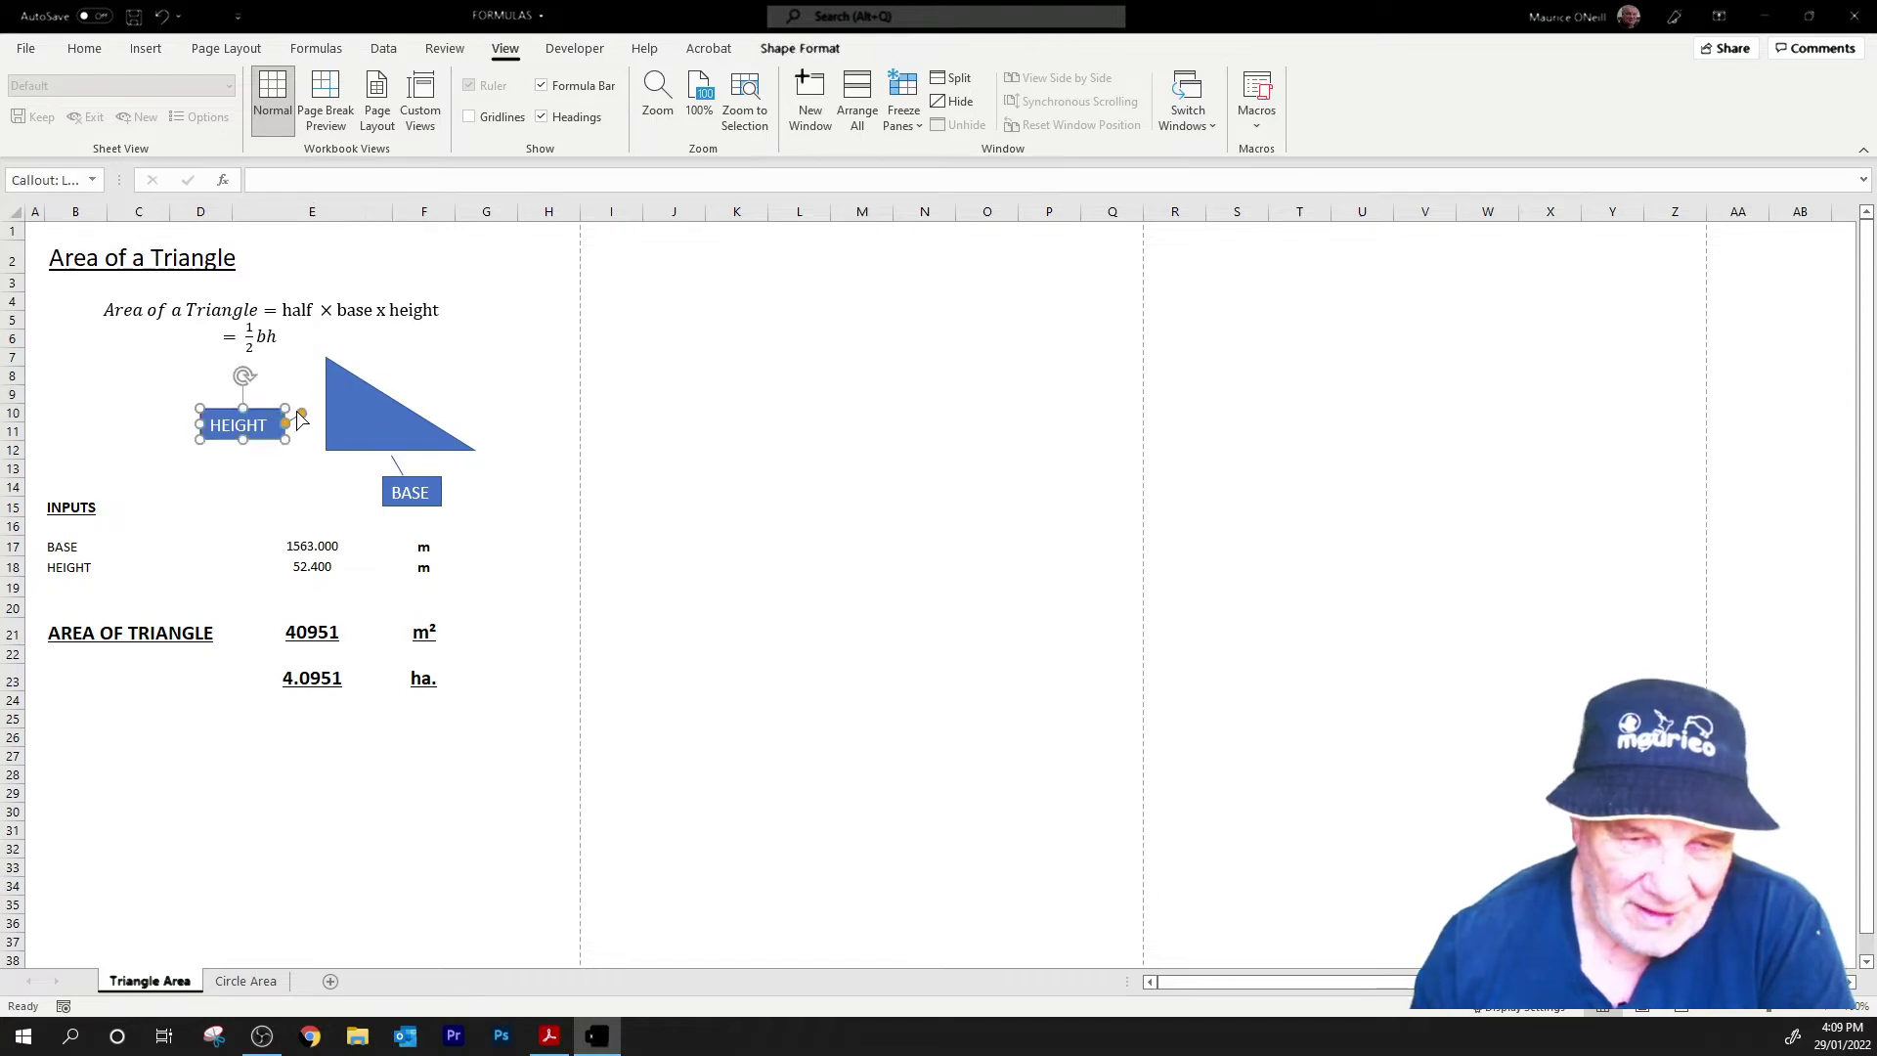
pyautogui.moveTo(301, 414); pyautogui.dragTo(325, 403)
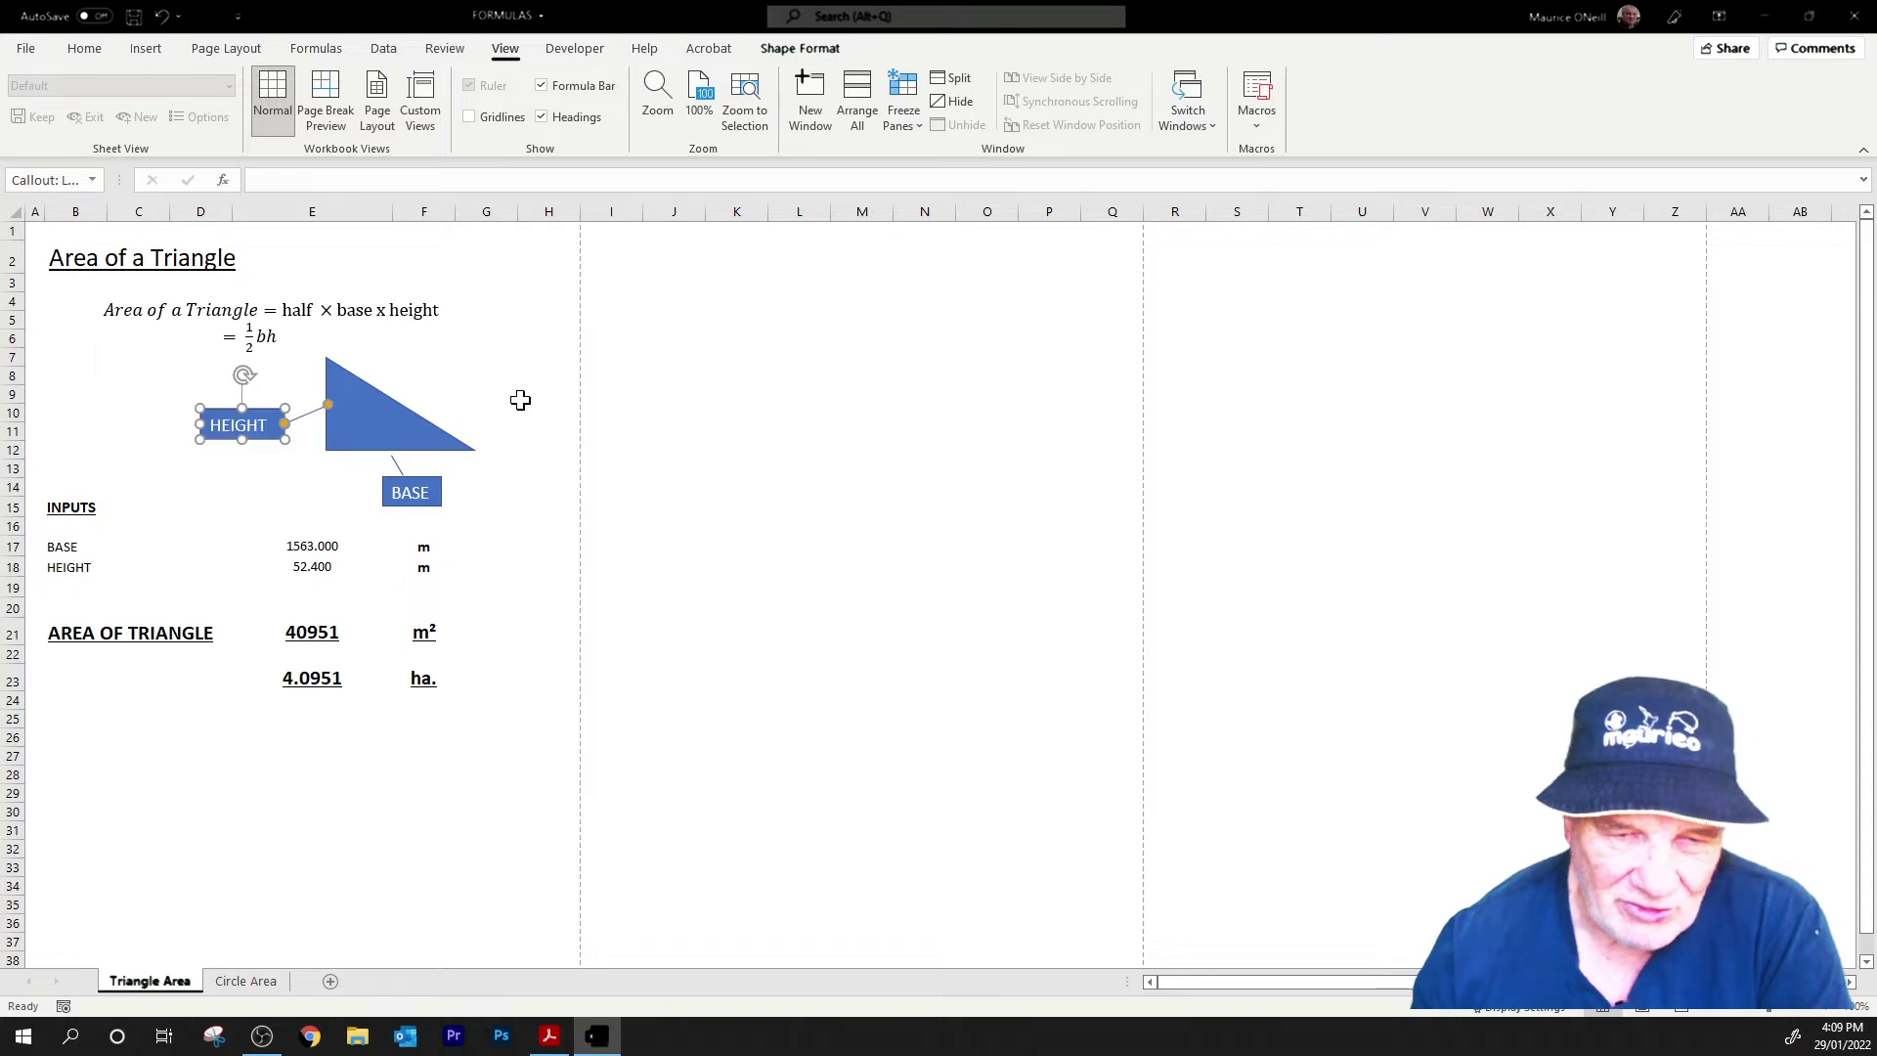
pyautogui.click(958, 686)
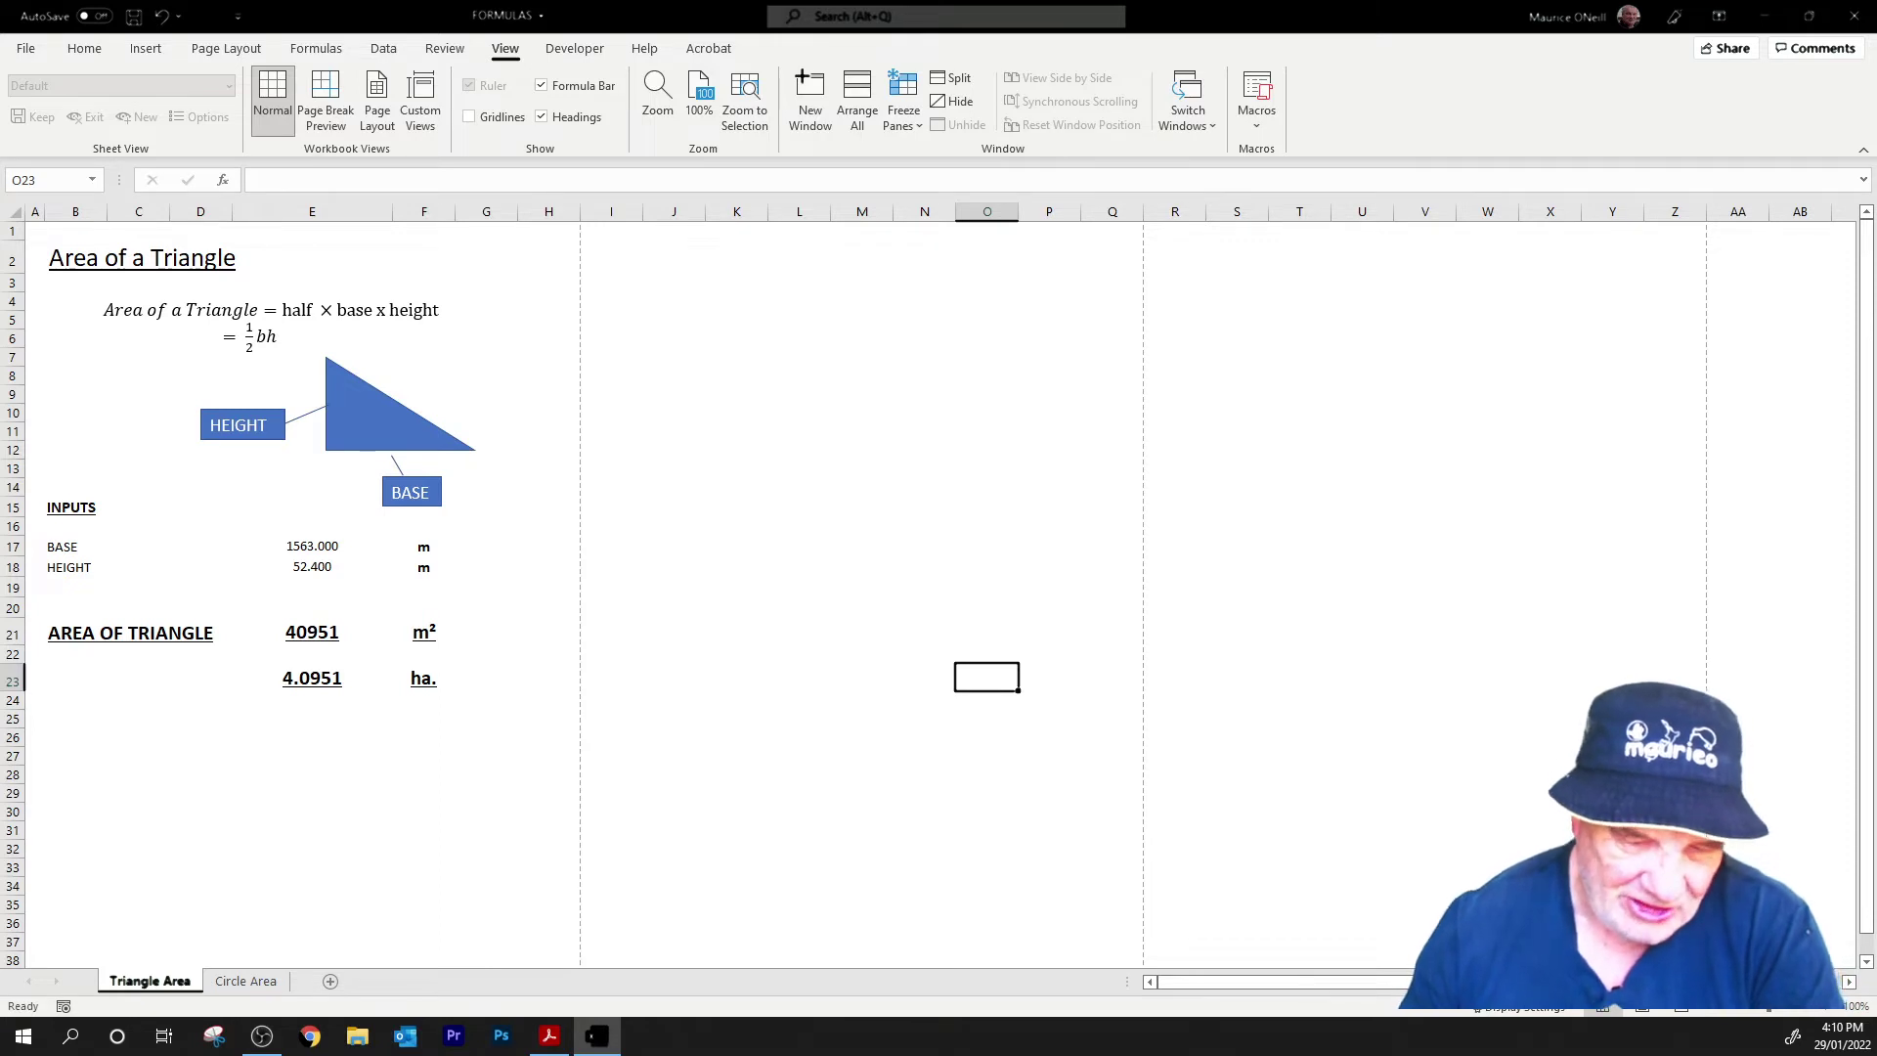
# - Flip between the Triangle Area and Circle Area sheets, ending on Circle Area
pyautogui.click(262, 983)
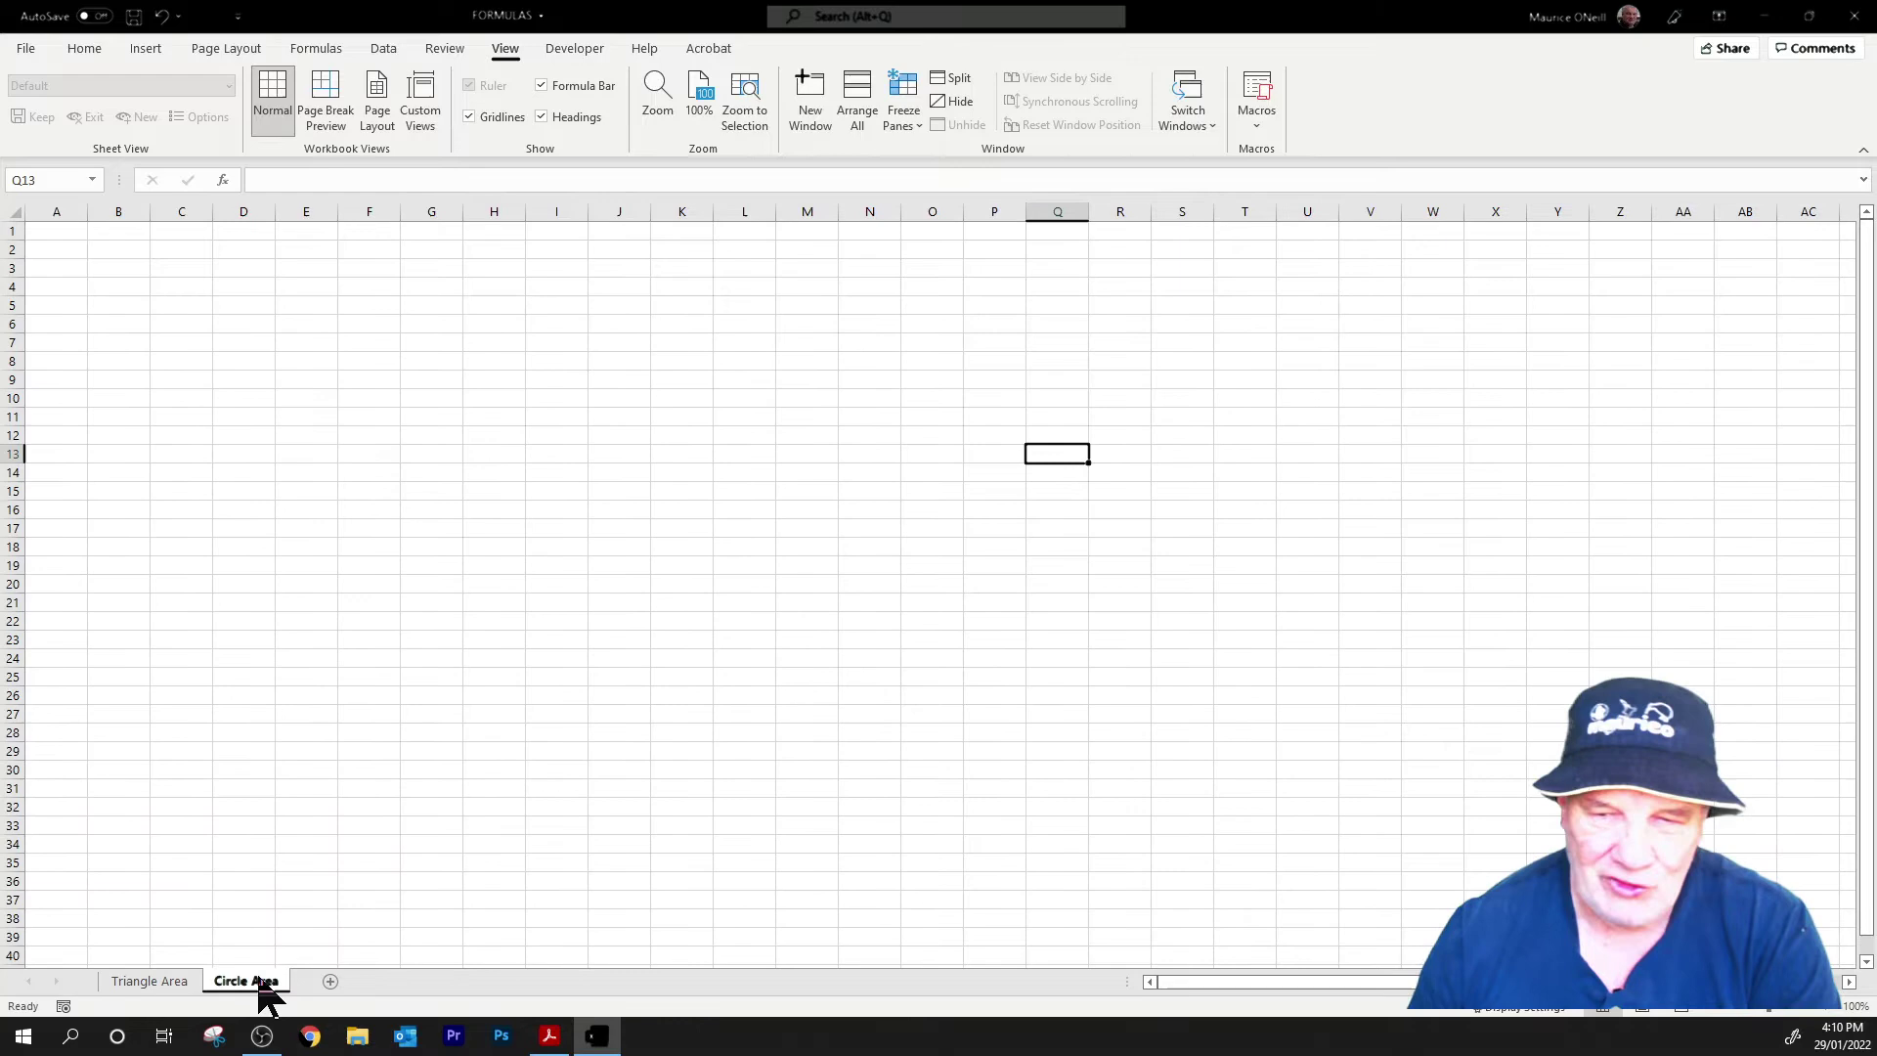
pyautogui.click(157, 982)
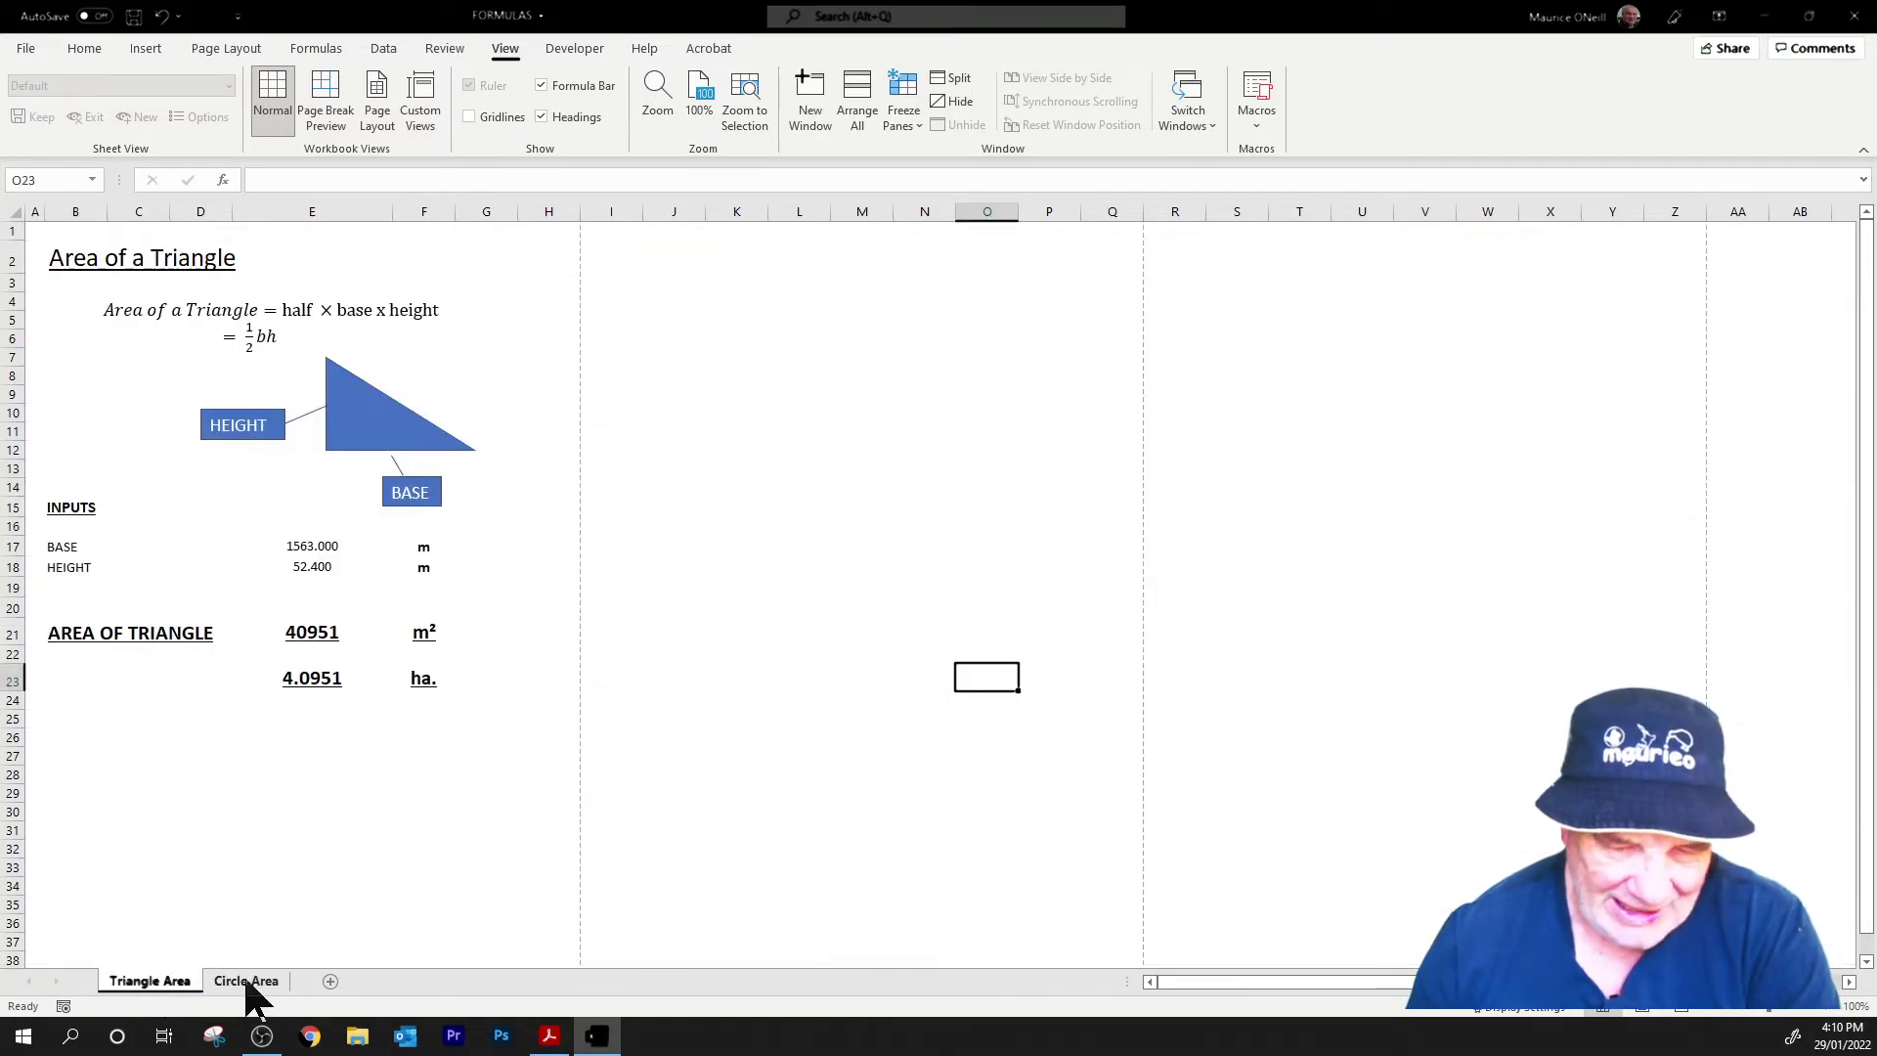
pyautogui.click(259, 982)
pyautogui.click(164, 982)
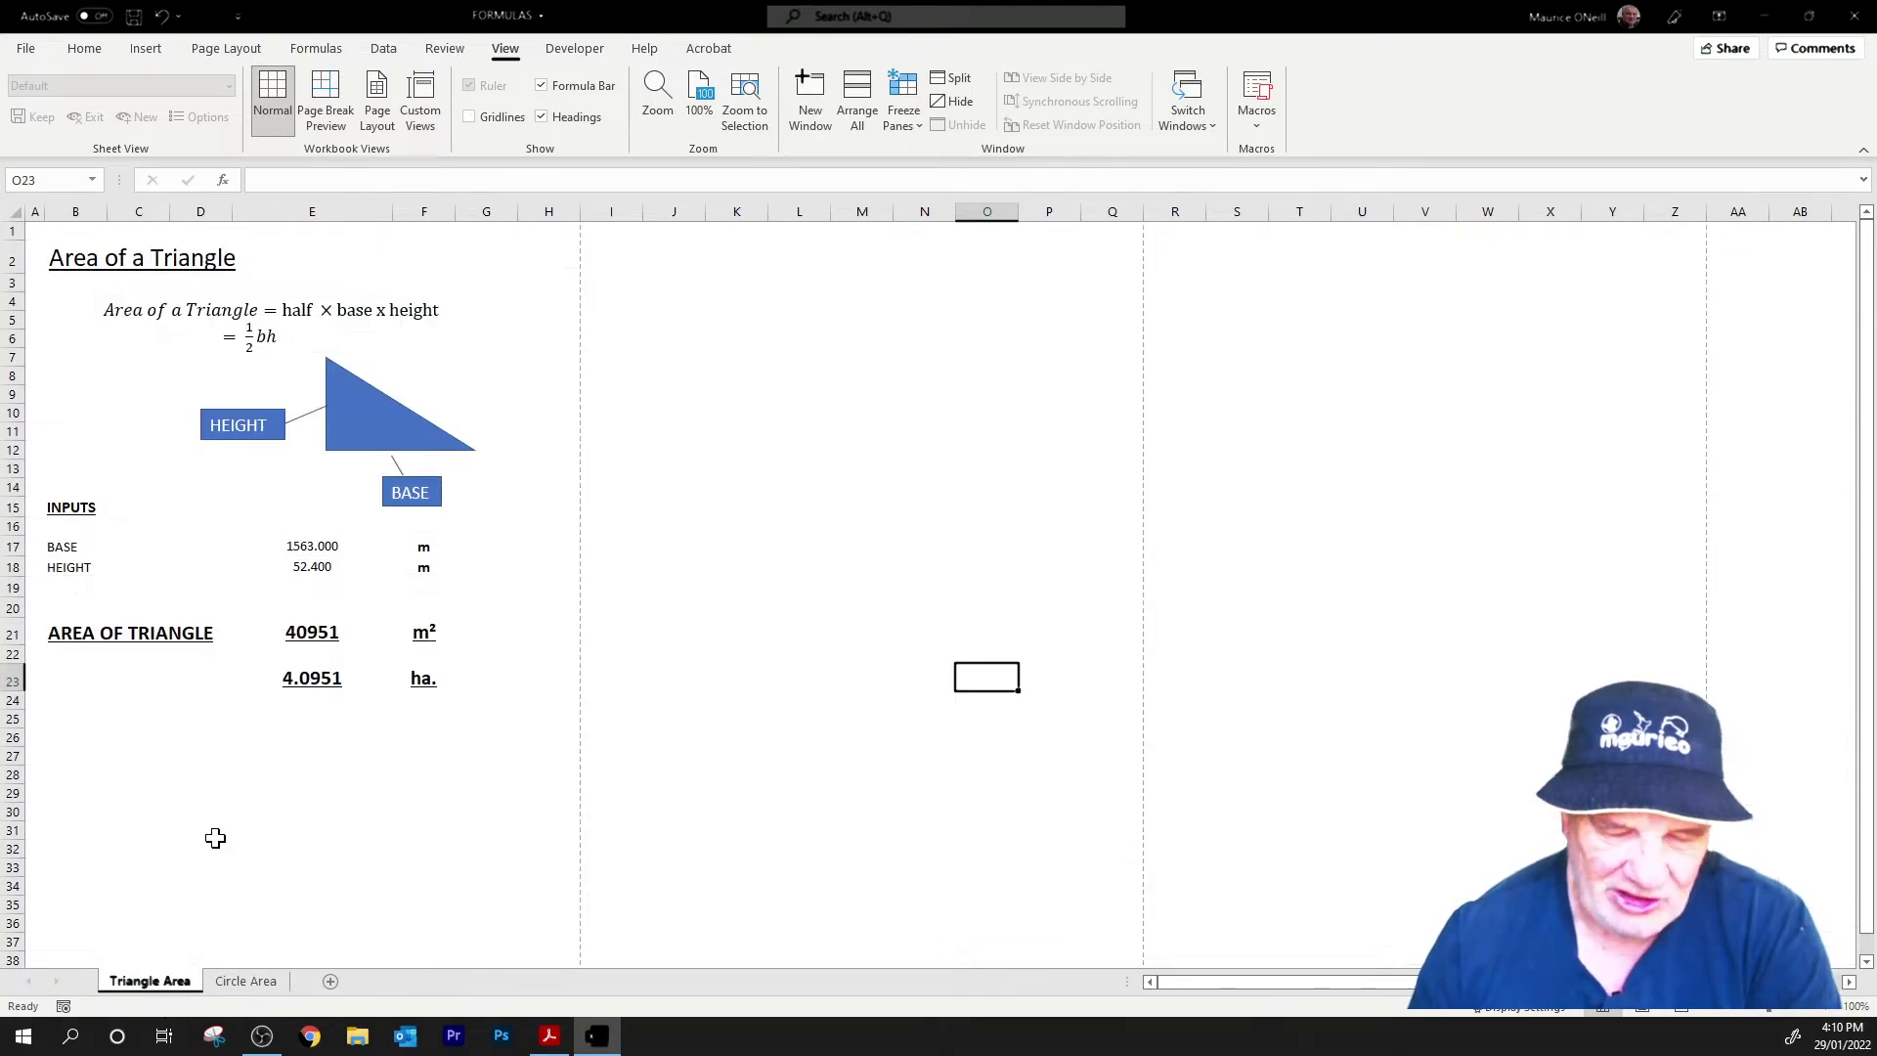
pyautogui.click(248, 982)
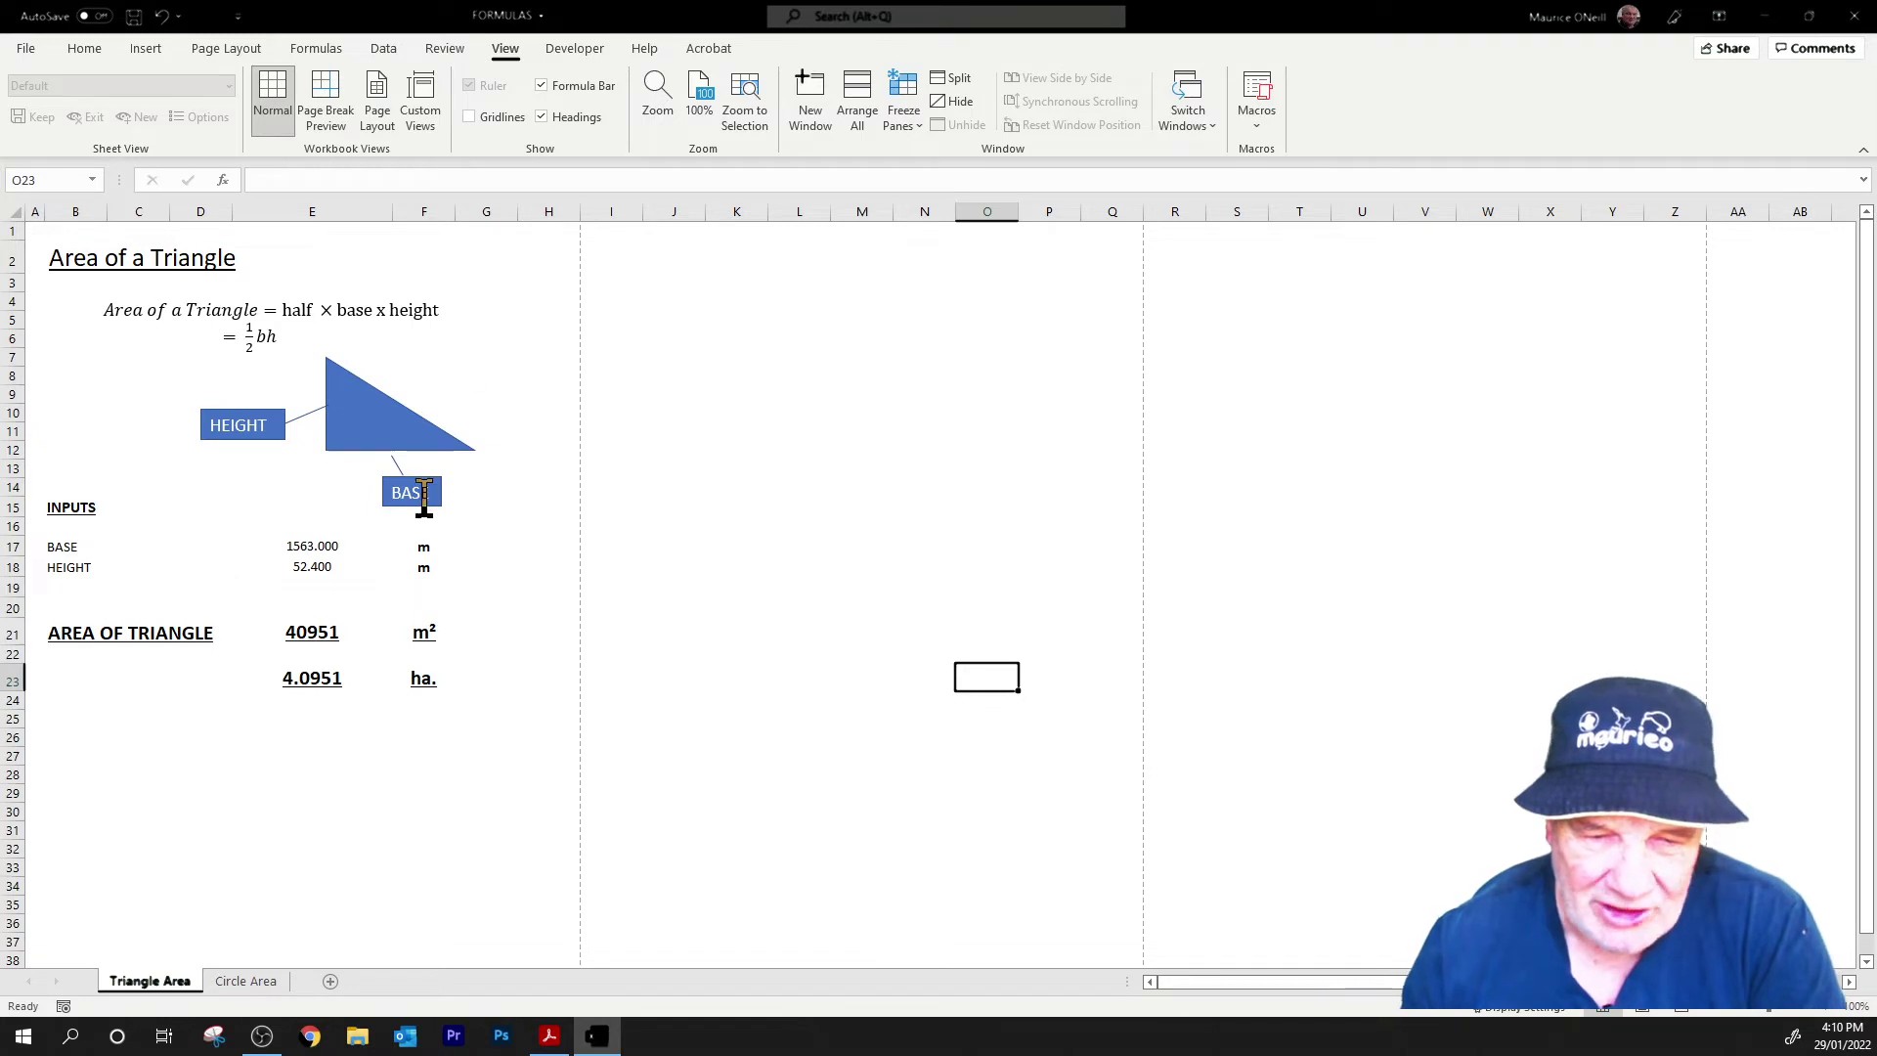
# - Point the BASE label's leader line at the triangle's base and snap Excel to the right half
pyautogui.click(401, 461)
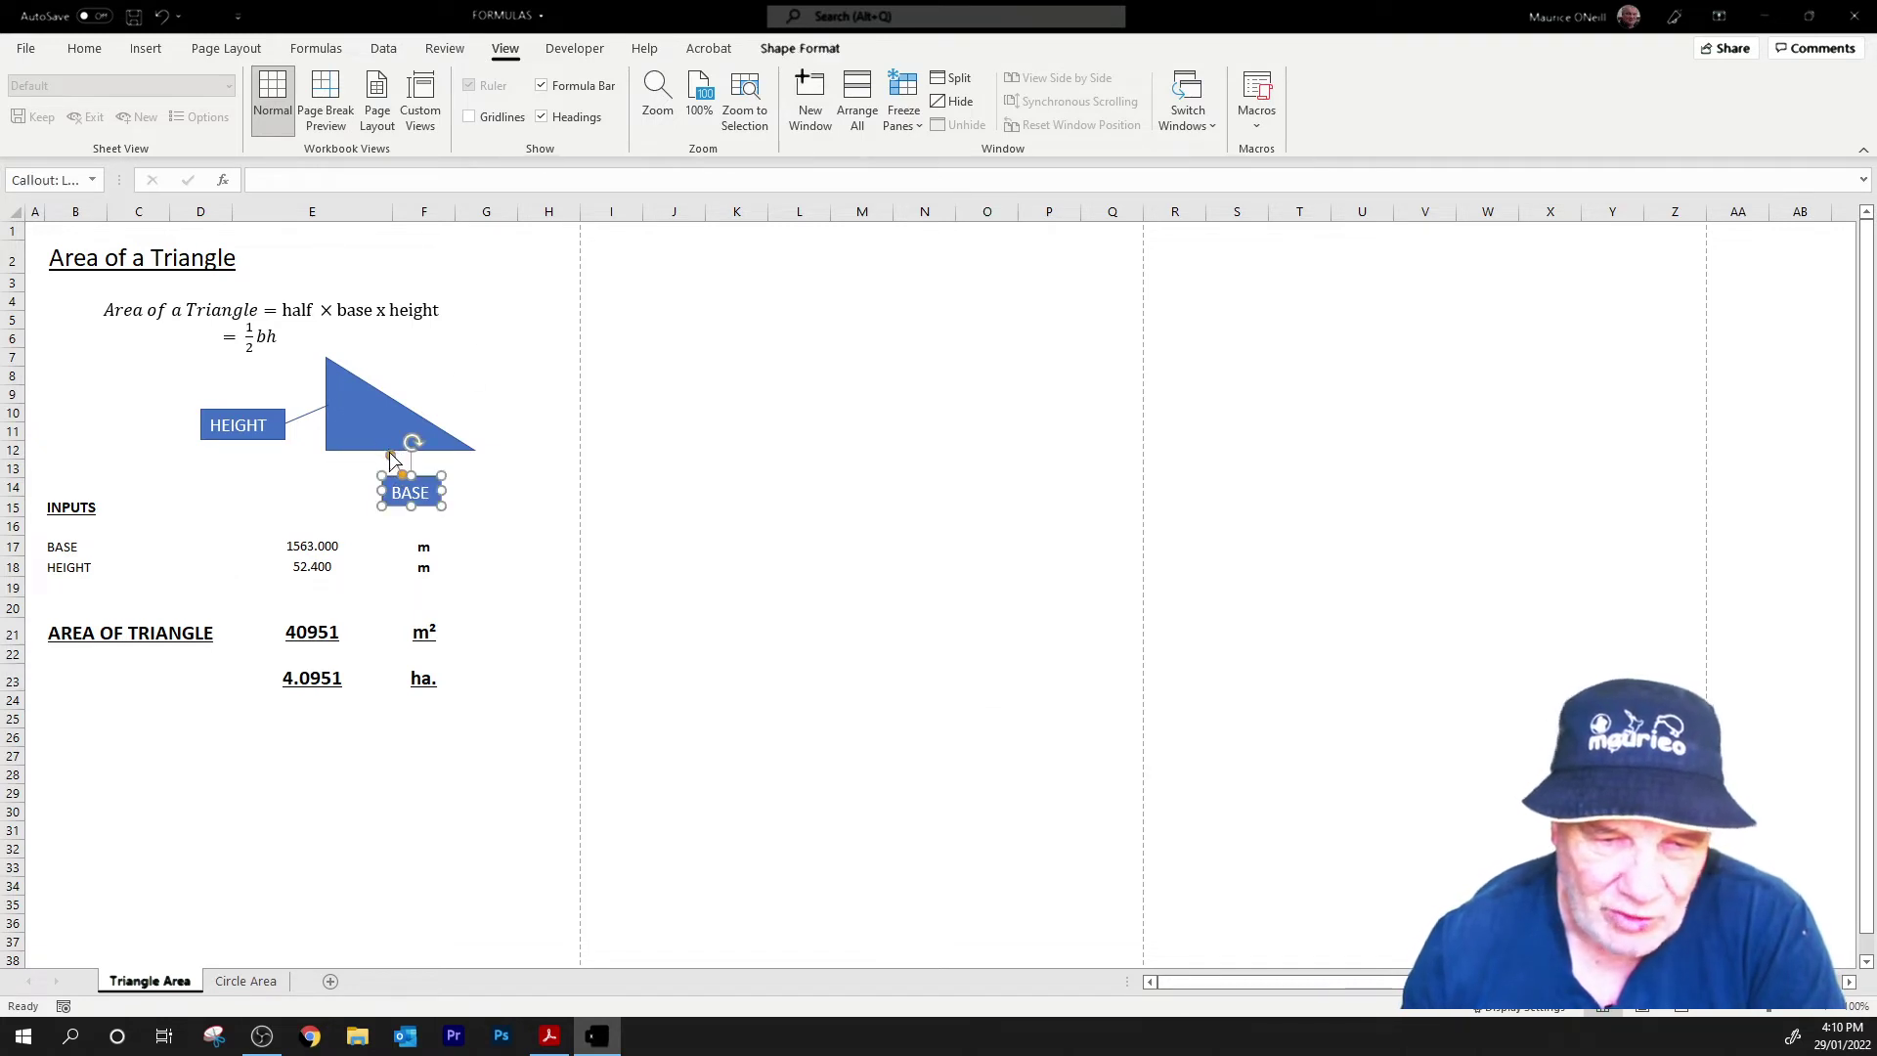
pyautogui.moveTo(392, 456); pyautogui.dragTo(382, 444)
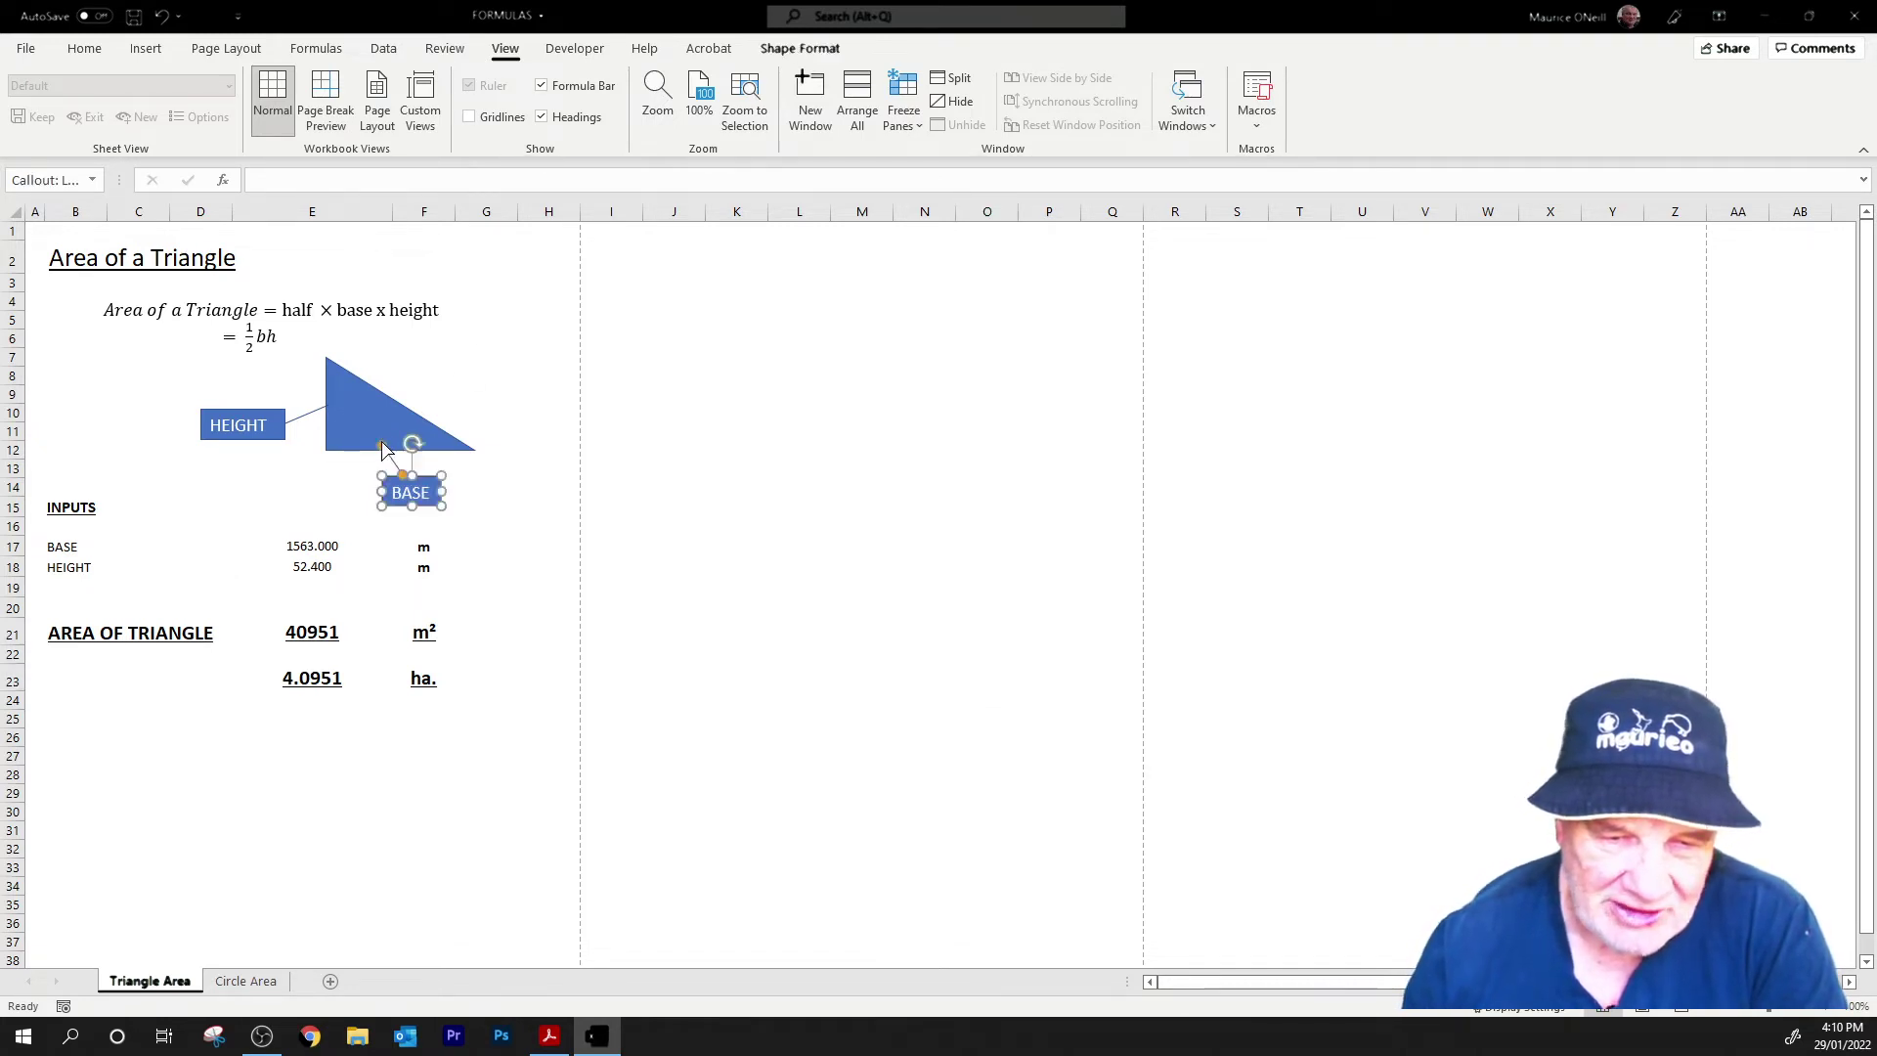
pyautogui.click(933, 782)
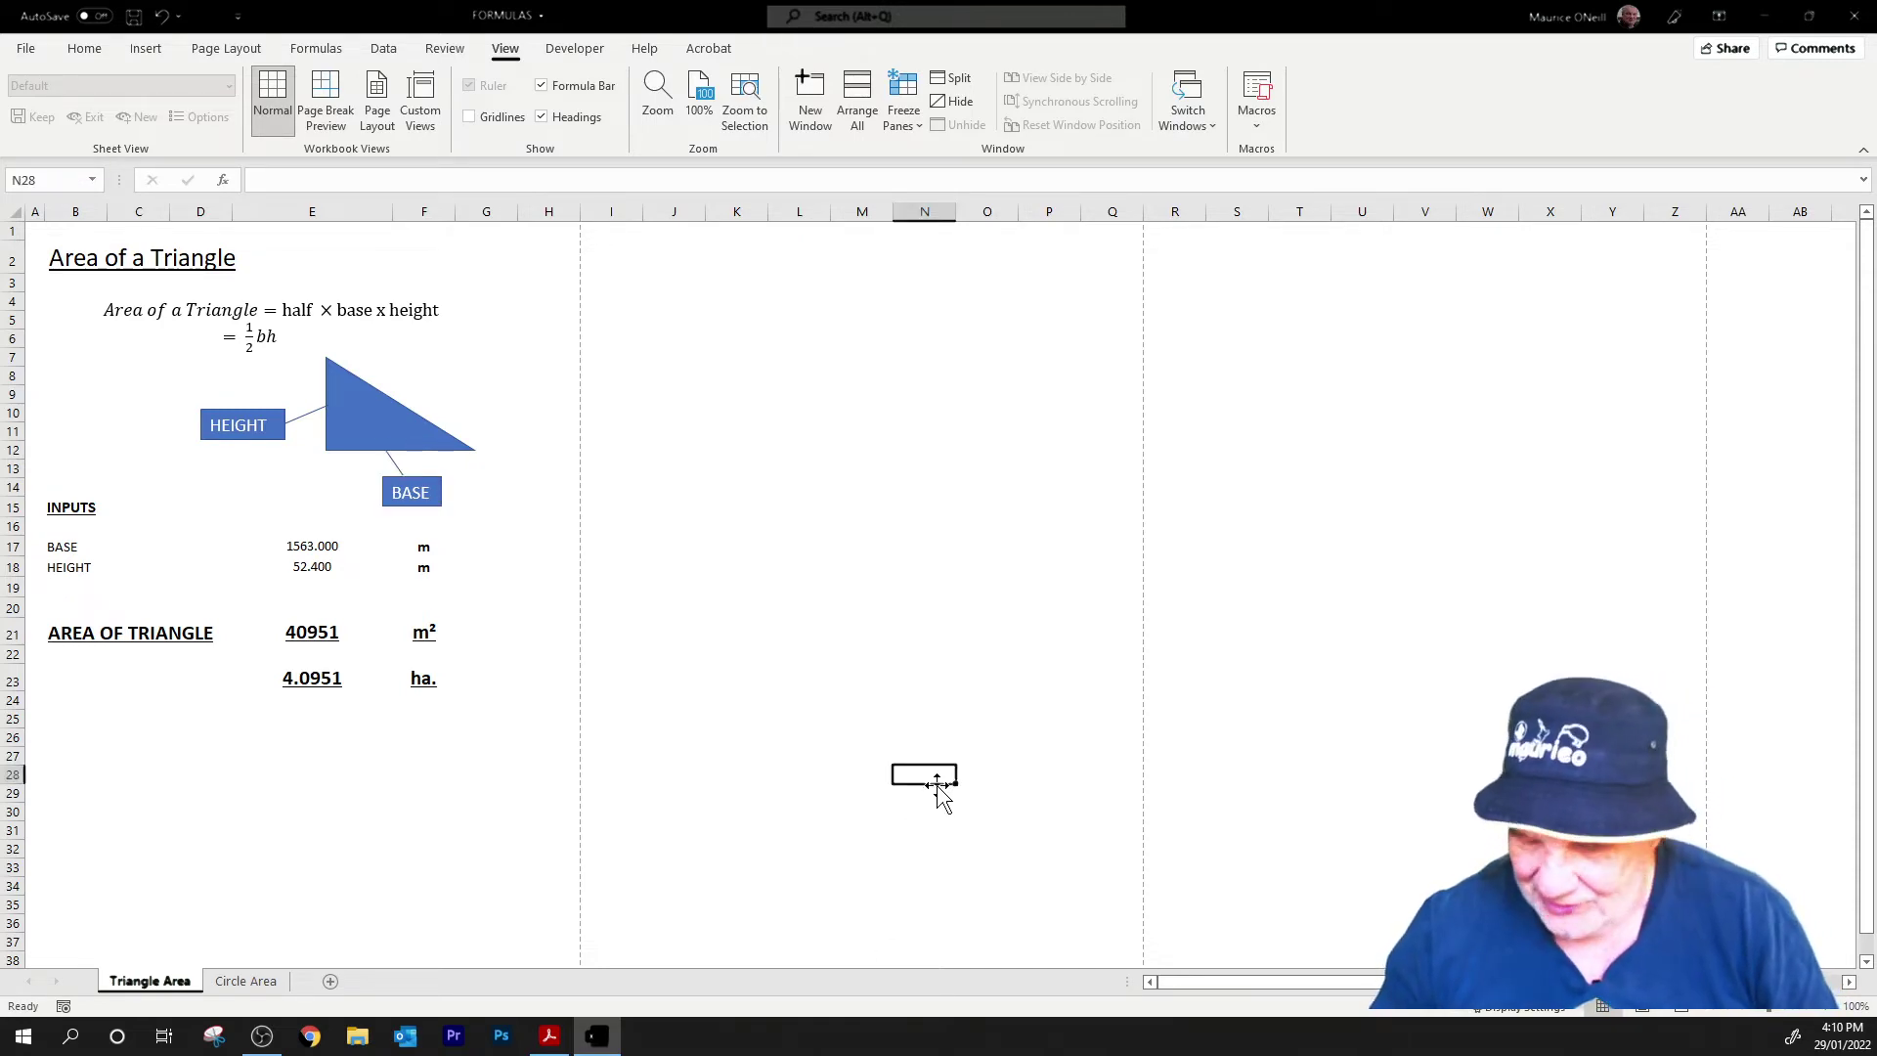
pyautogui.press('super+Right')
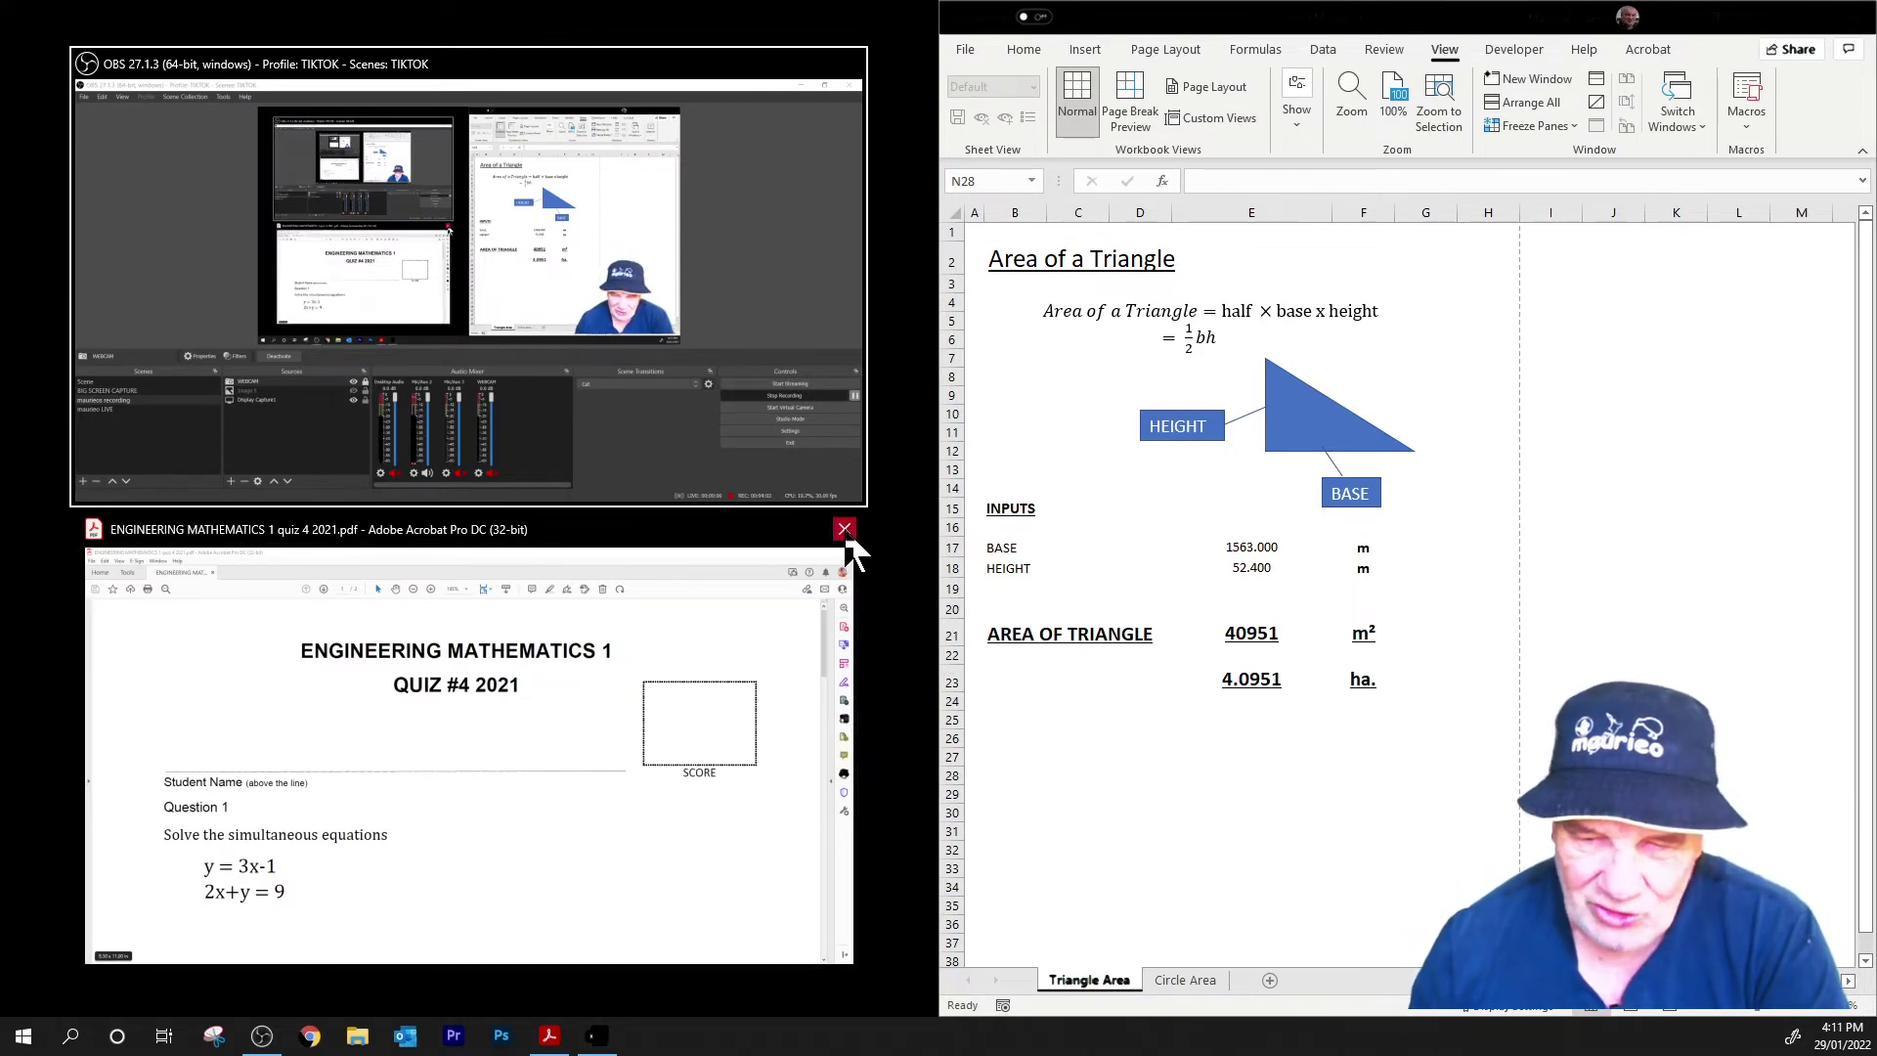
# - Close the Acrobat quiz window and bring the Triangle Area workbook back to the front
pyautogui.click(845, 529)
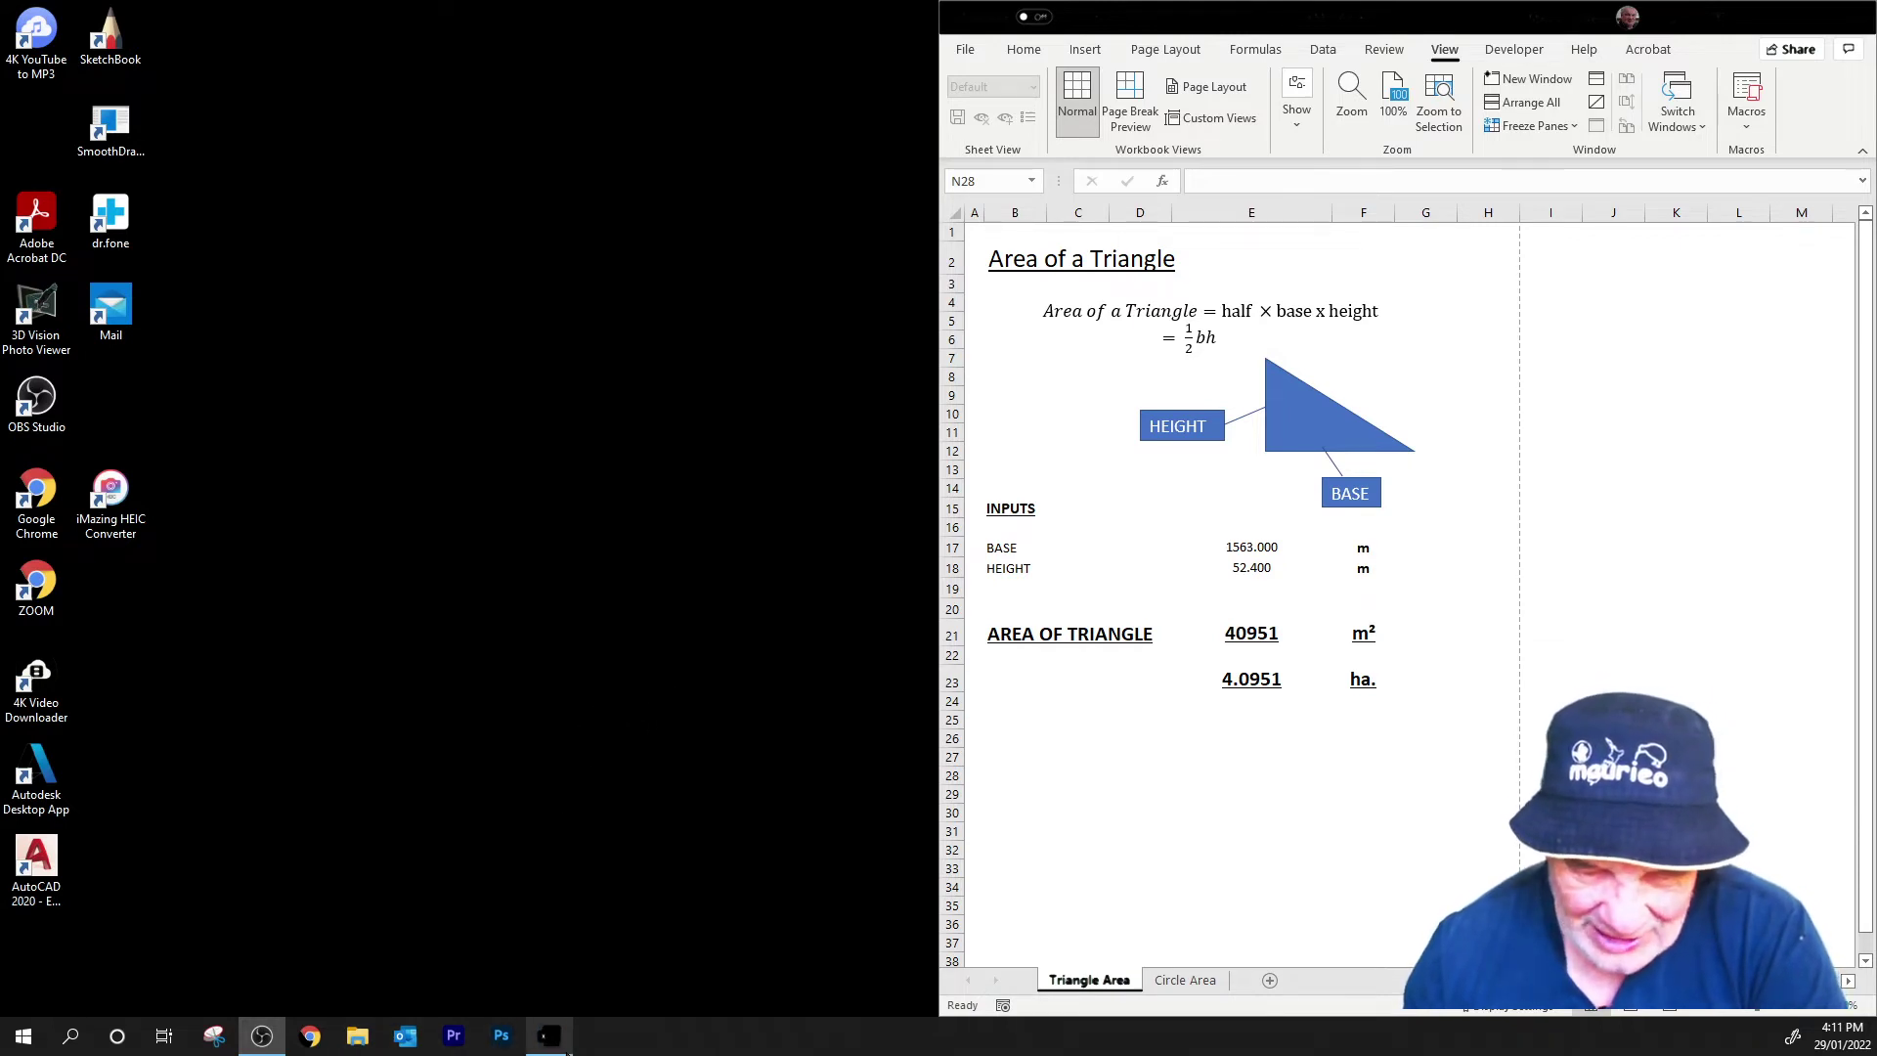
pyautogui.moveTo(553, 1038)
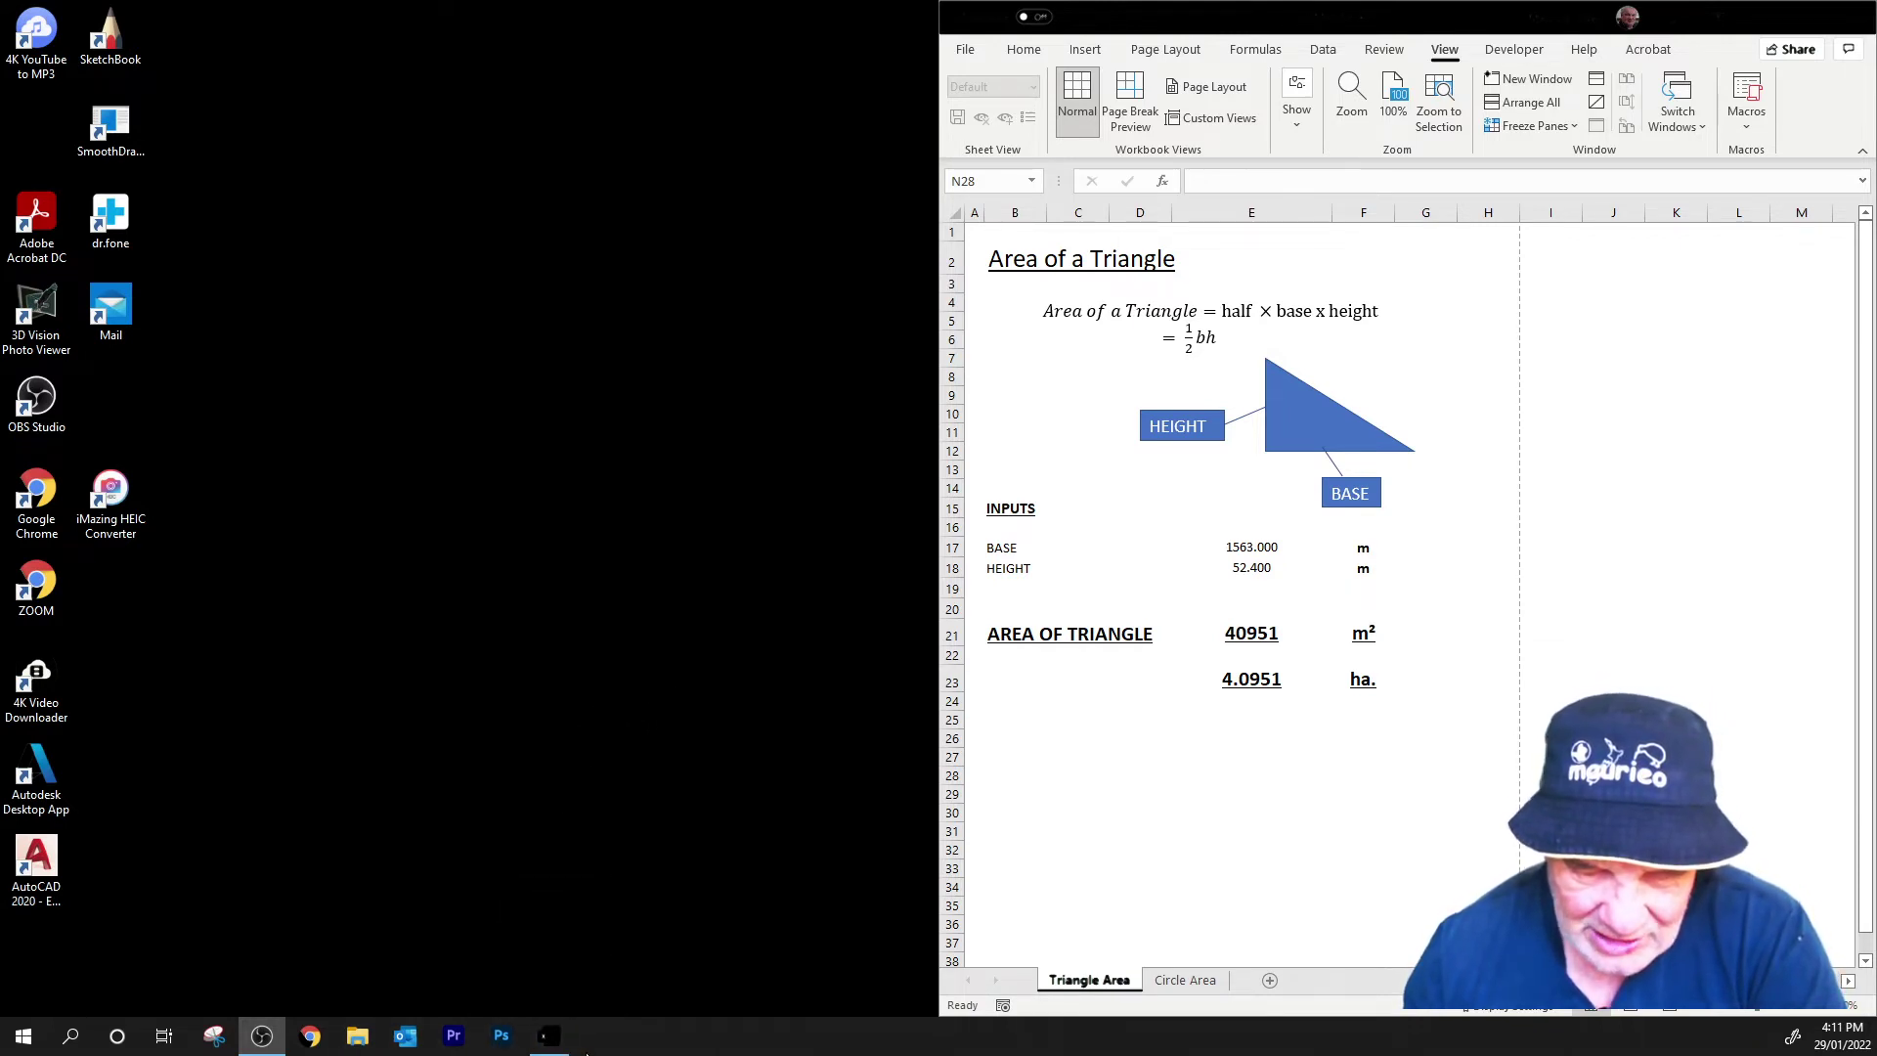
pyautogui.click(551, 1039)
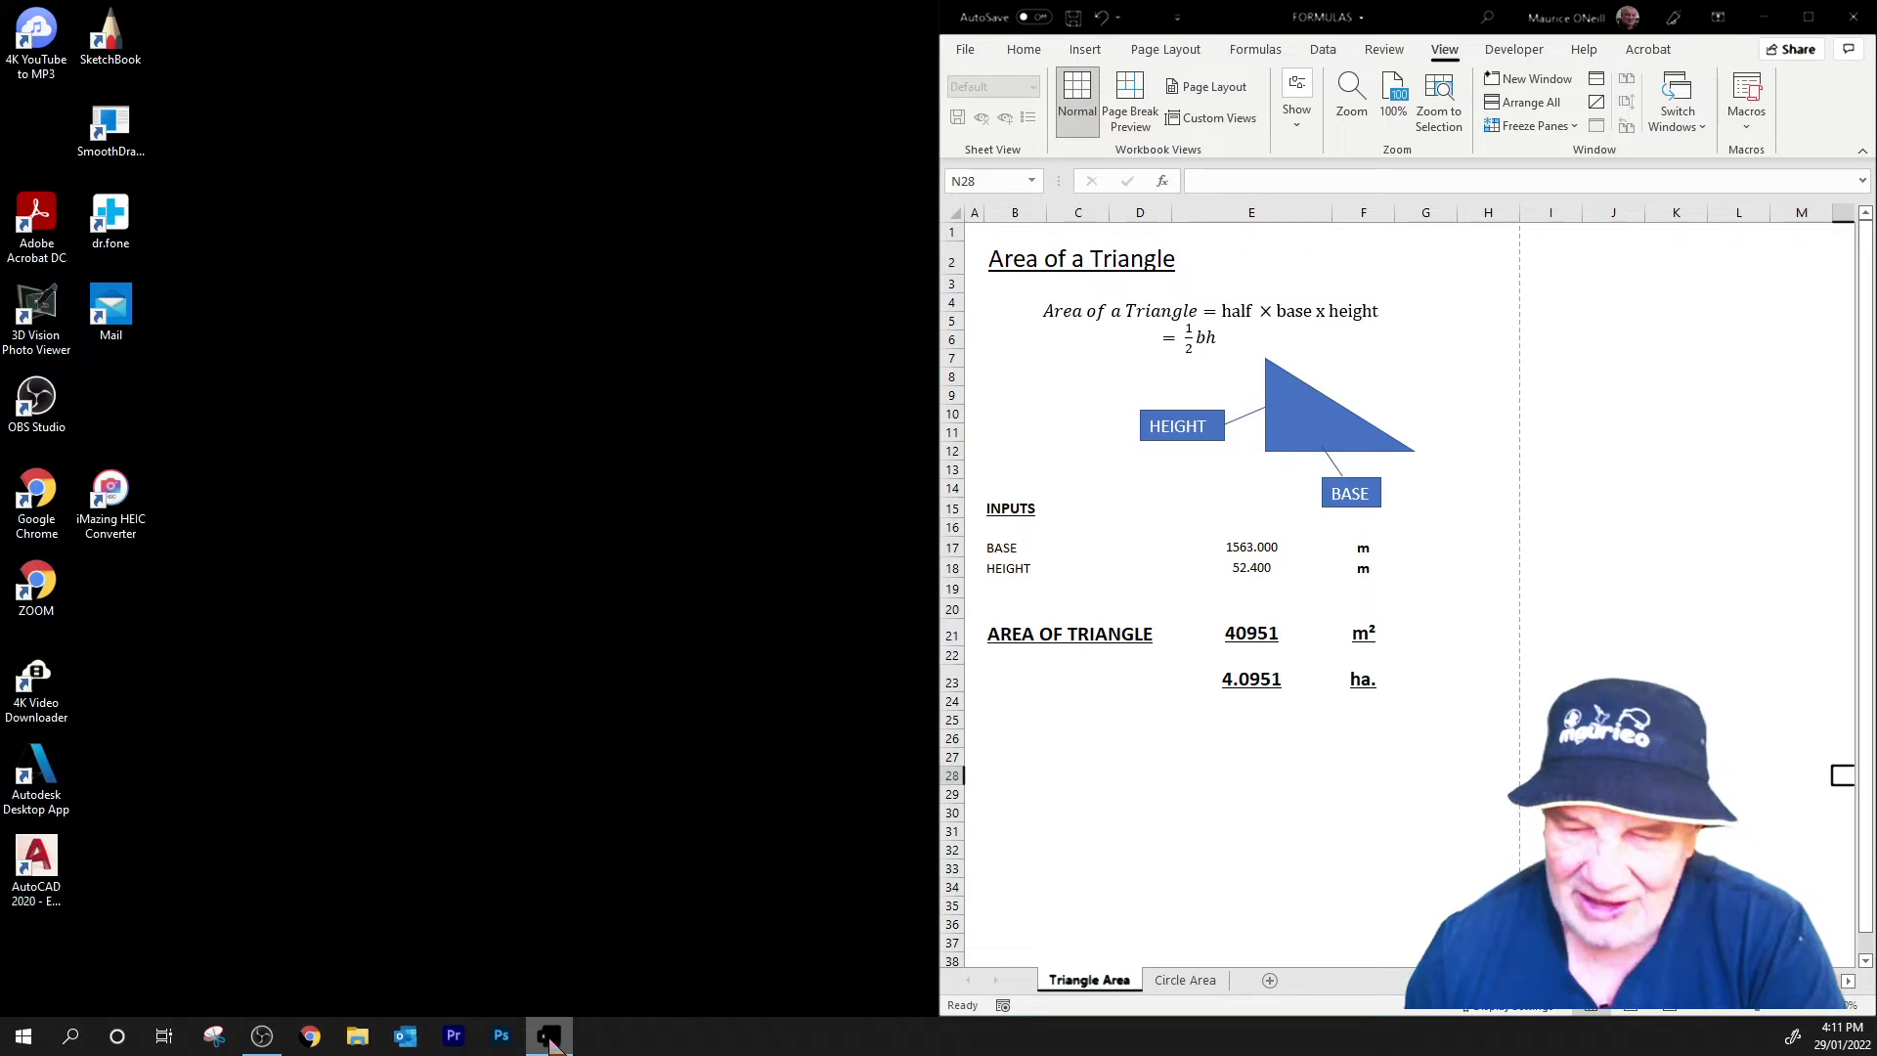
# - Create blank workbook Book2 and dock it on the left half beside the Triangle Area workbook
pyautogui.click(970, 45)
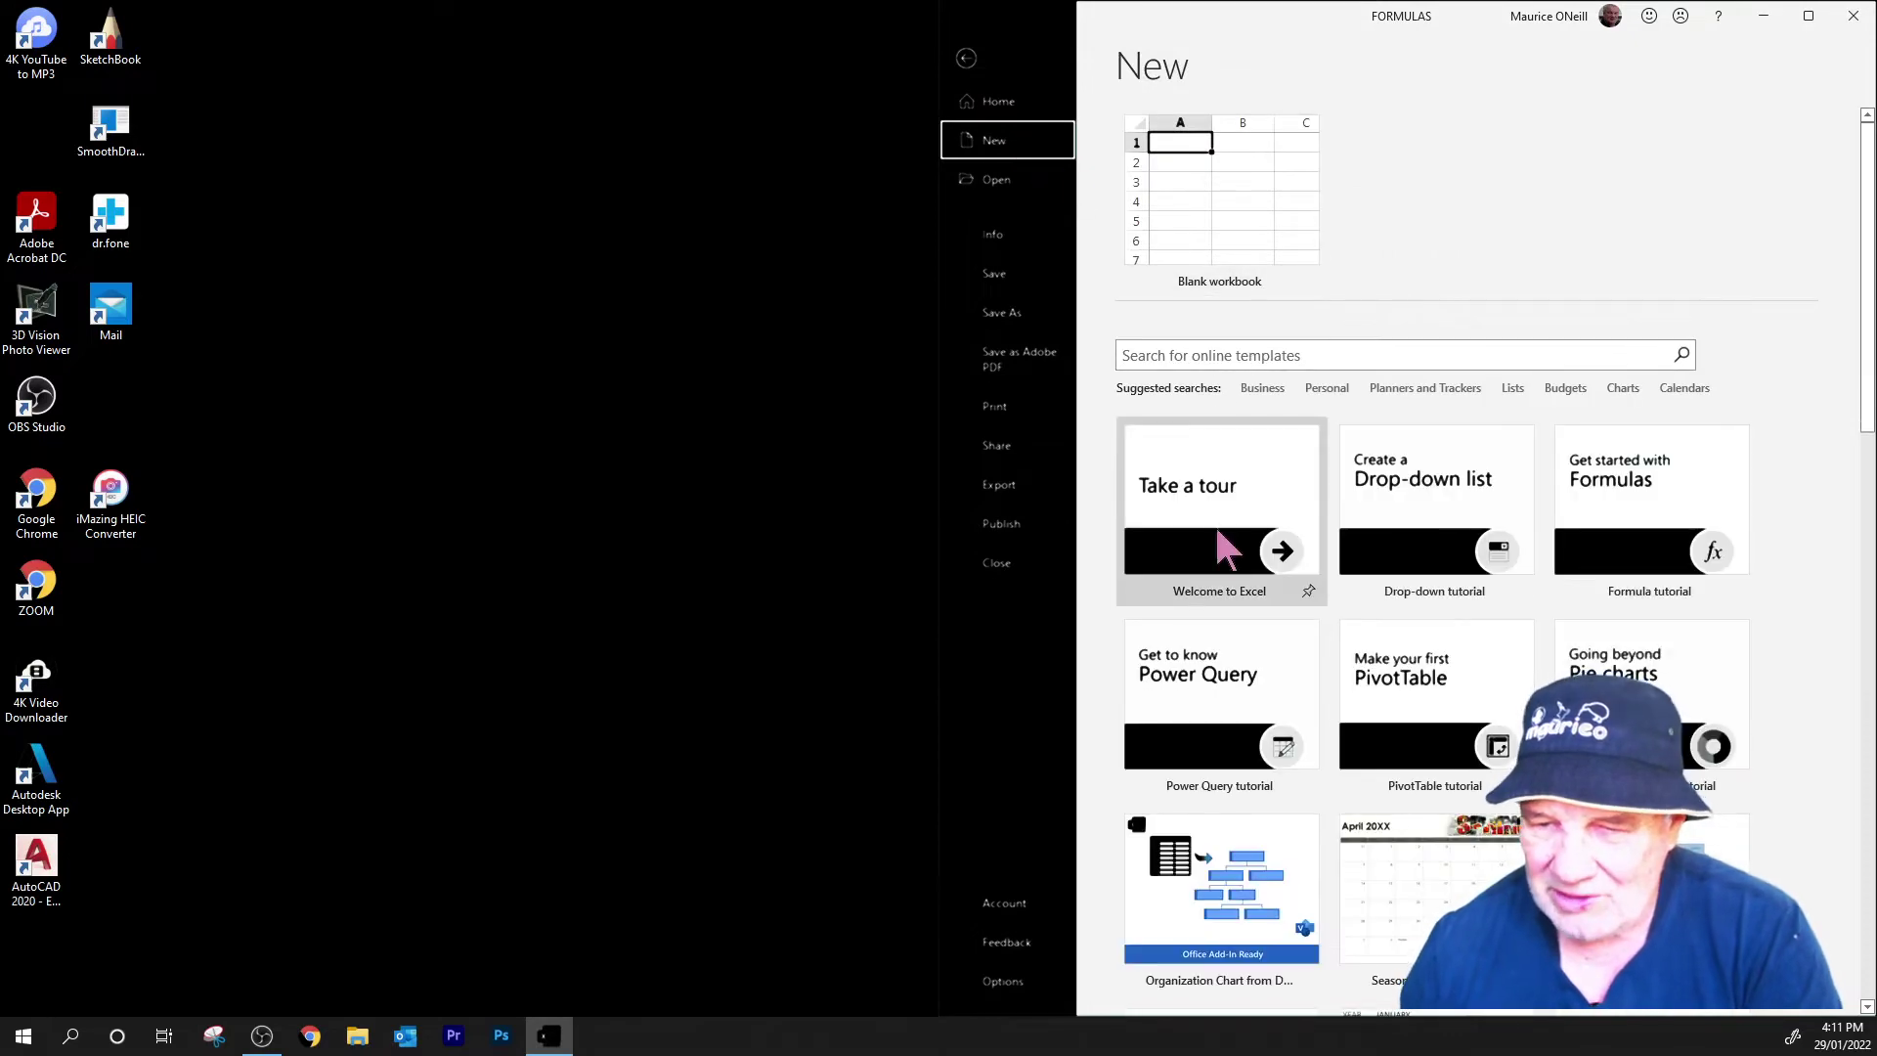
pyautogui.click(1202, 199)
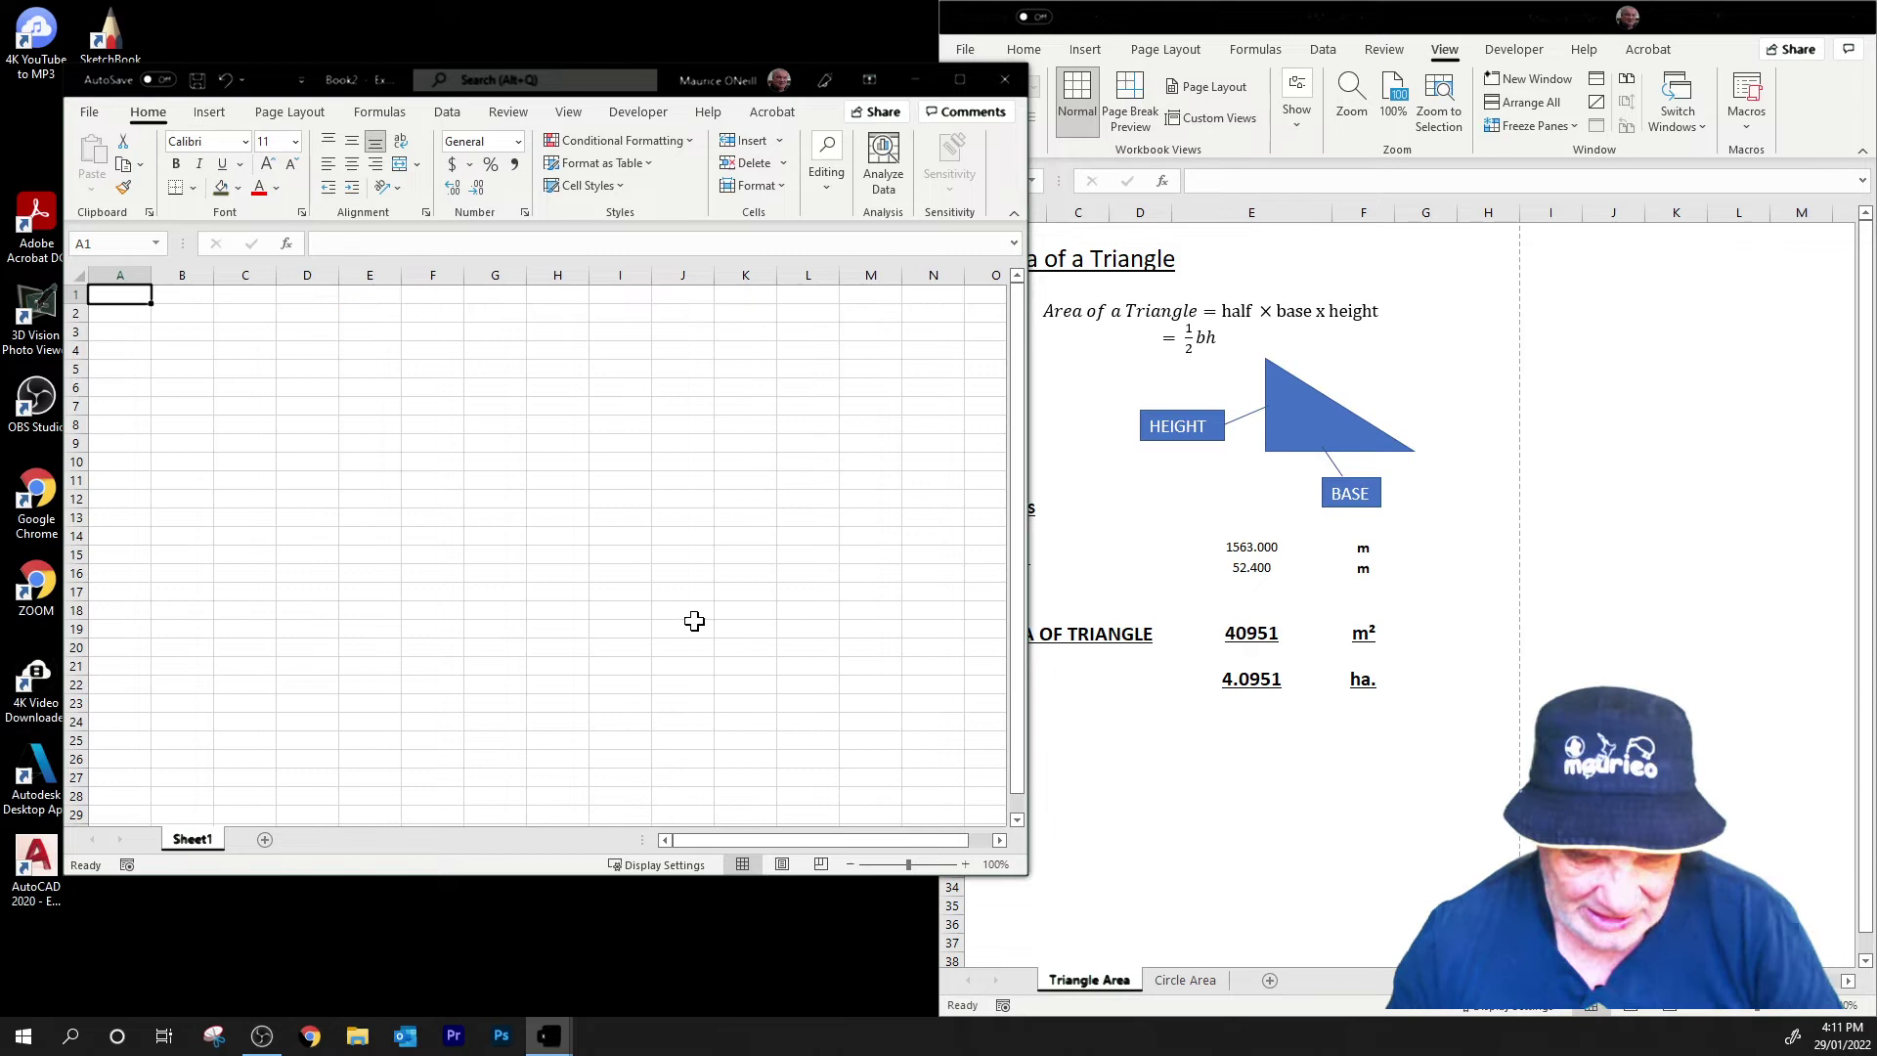
pyautogui.press('super+Left')
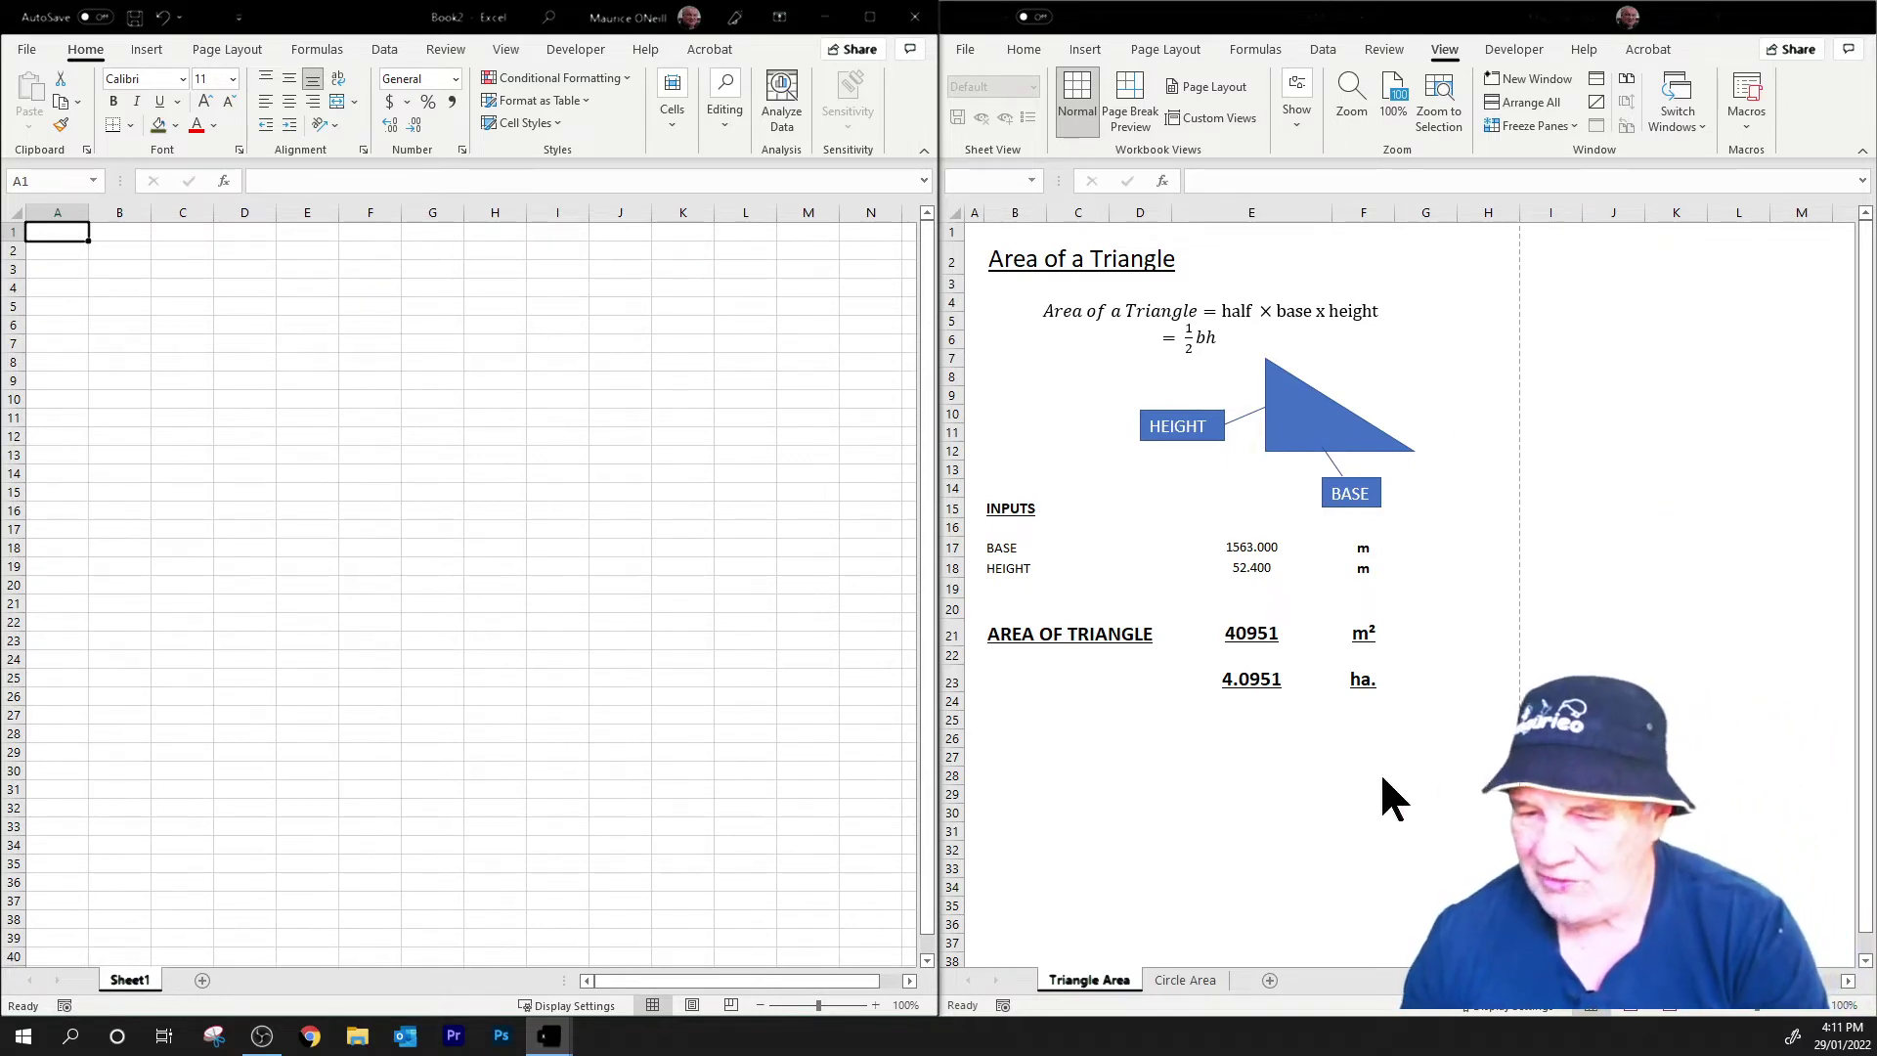
pyautogui.moveTo(949, 584); pyautogui.dragTo(939, 584)
pyautogui.click(939, 585)
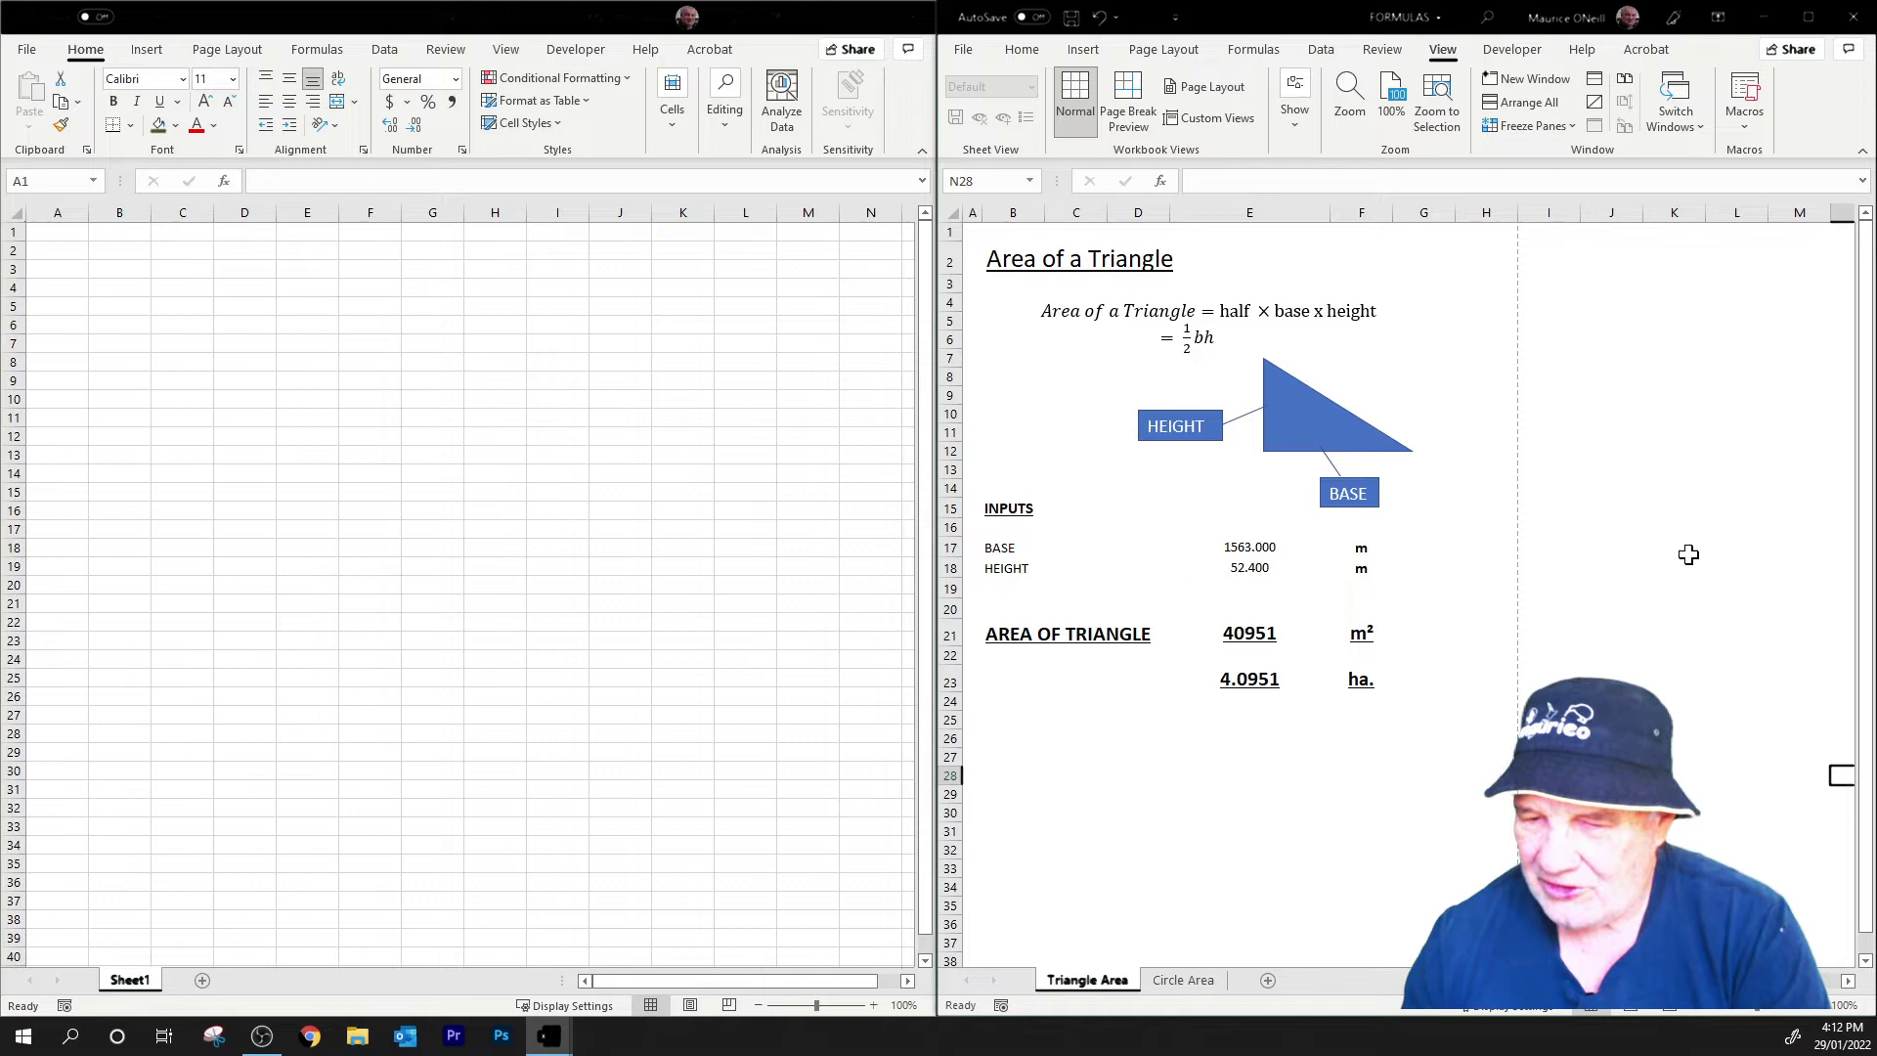
# - Enter base 52.236 in E17 and height 14.307 in E18
pyautogui.click(1254, 552)
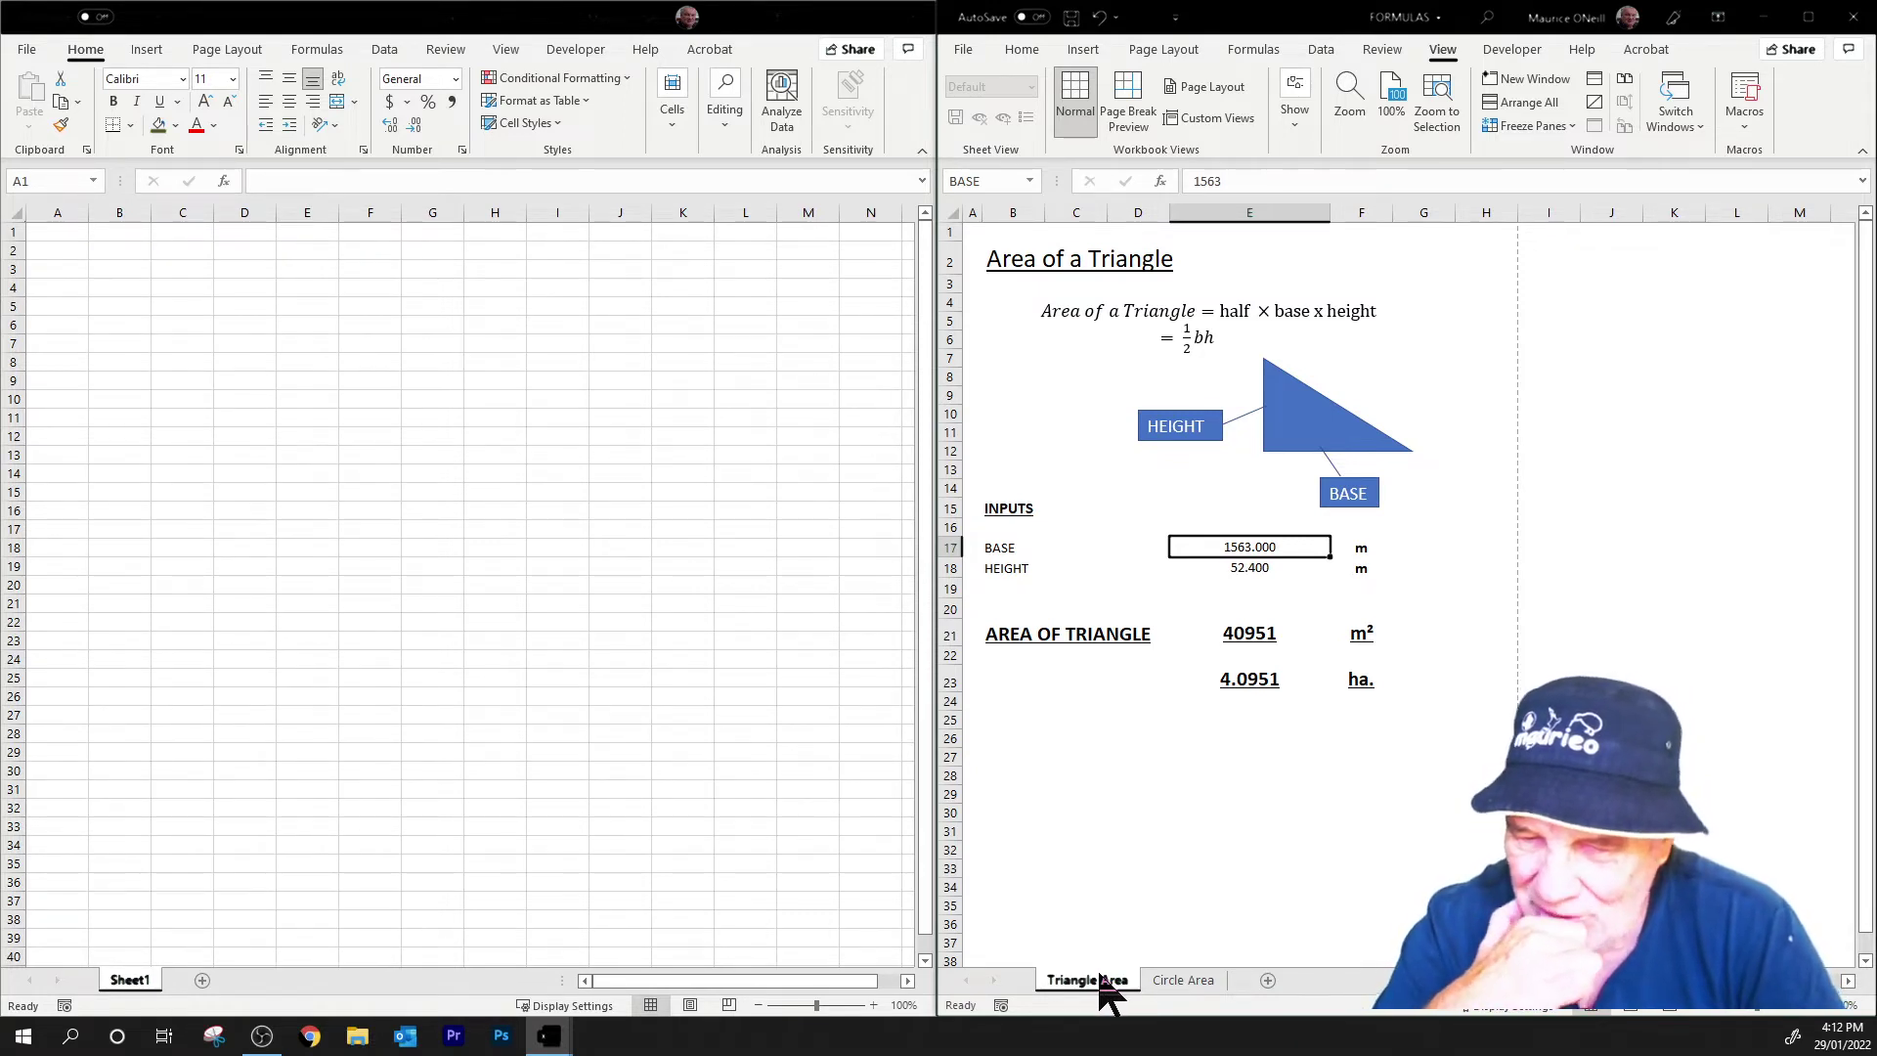
pyautogui.click(1239, 545)
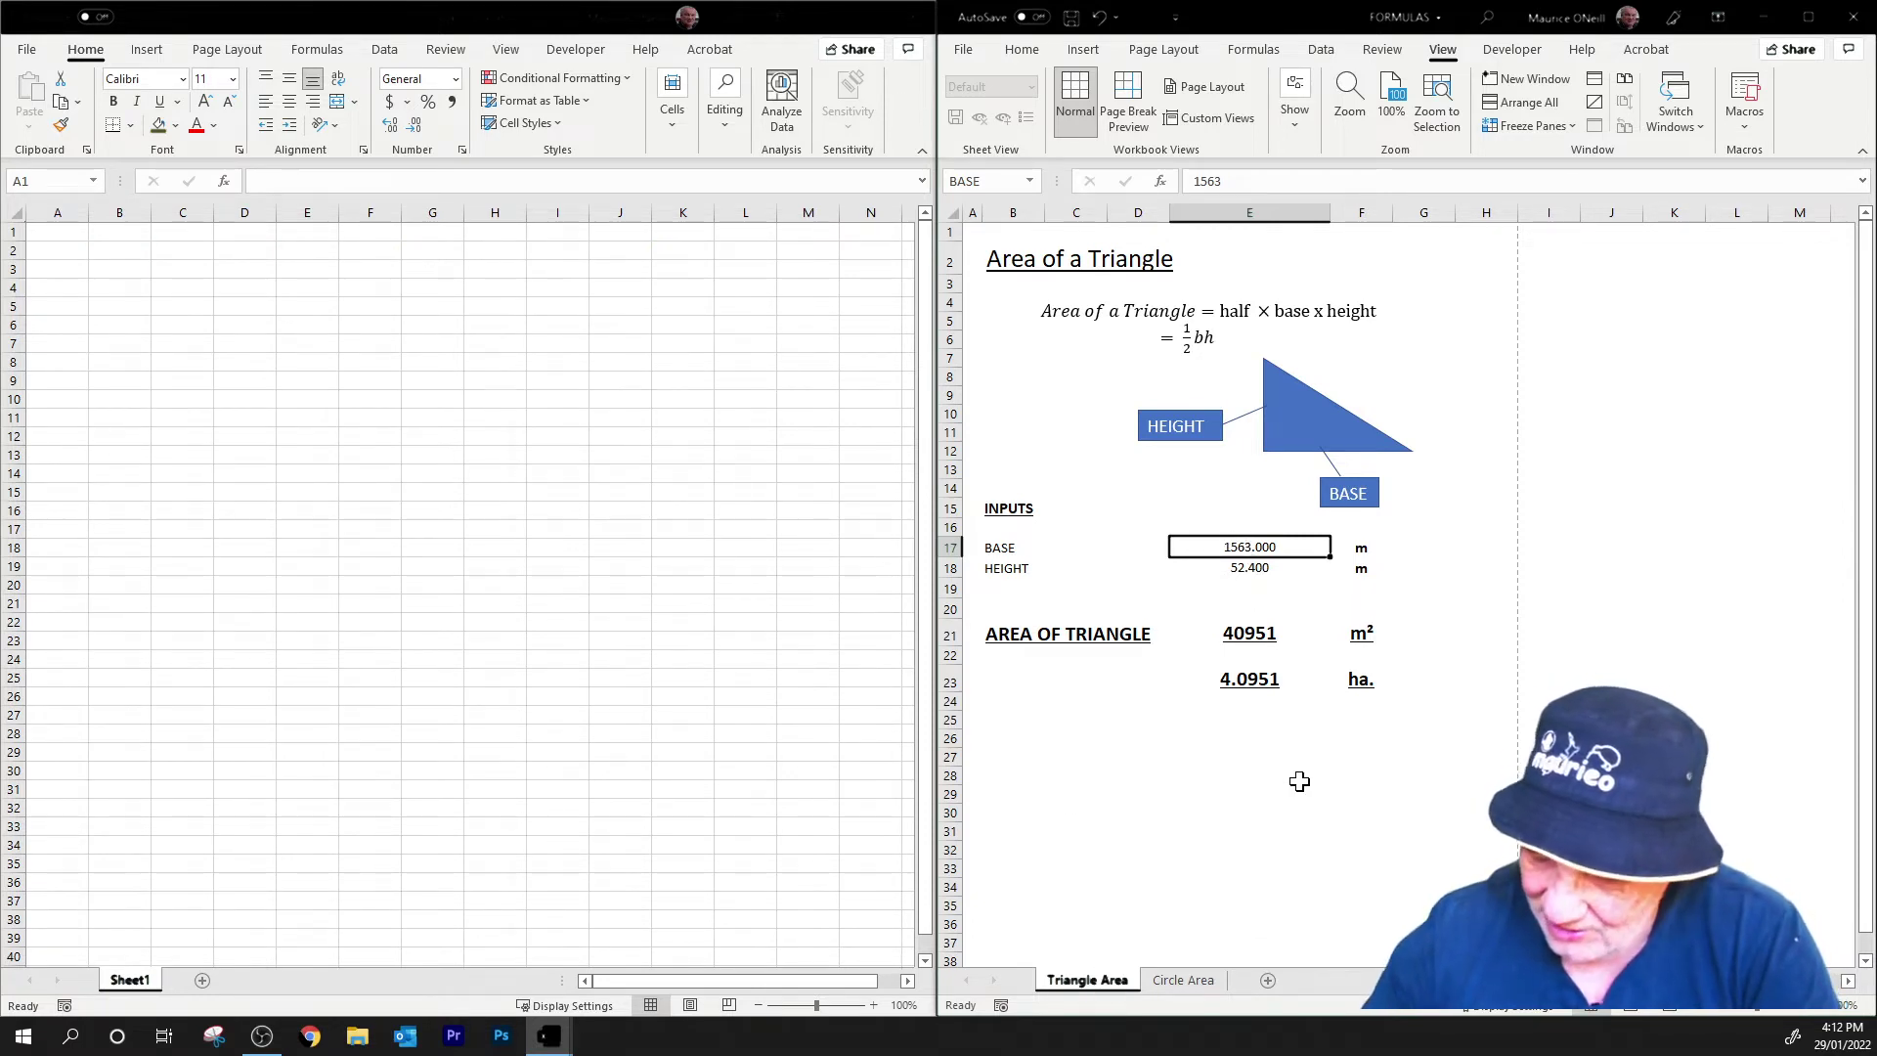
pyautogui.write('52.236')
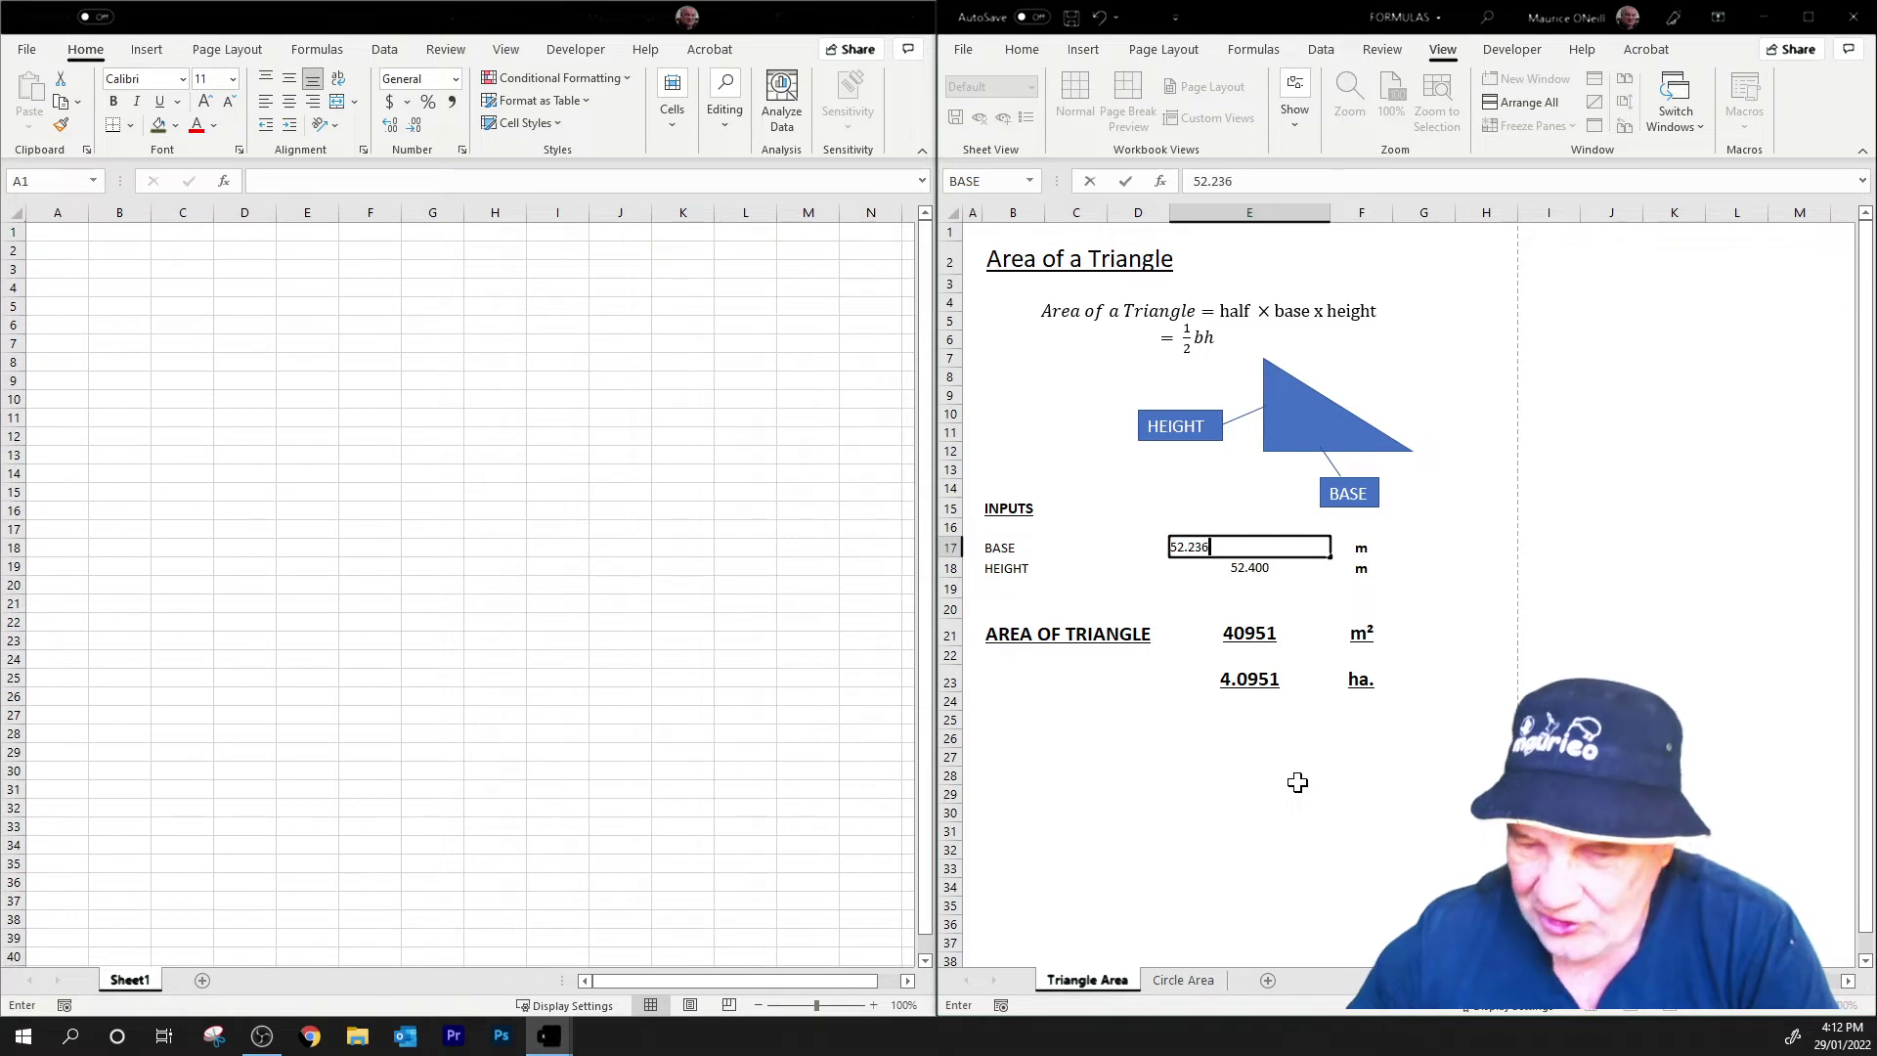
pyautogui.press('Return')
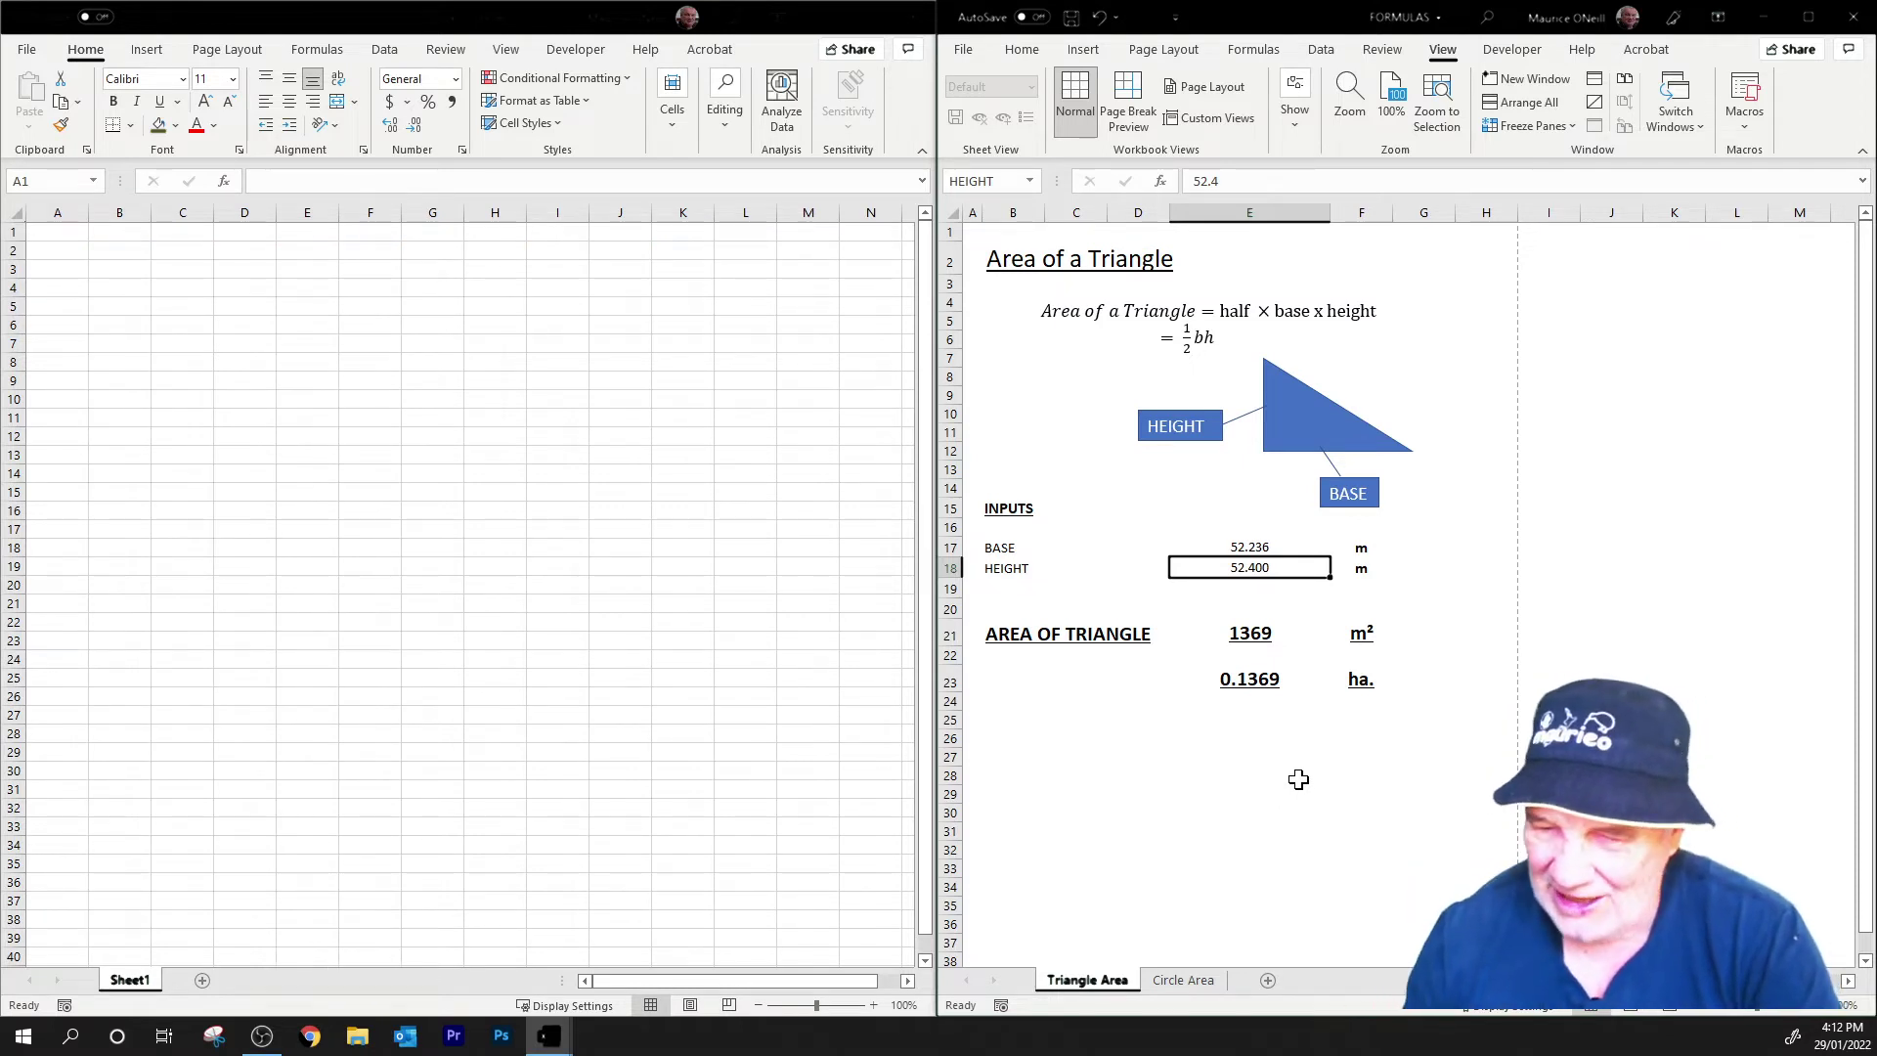
pyautogui.write('14.307')
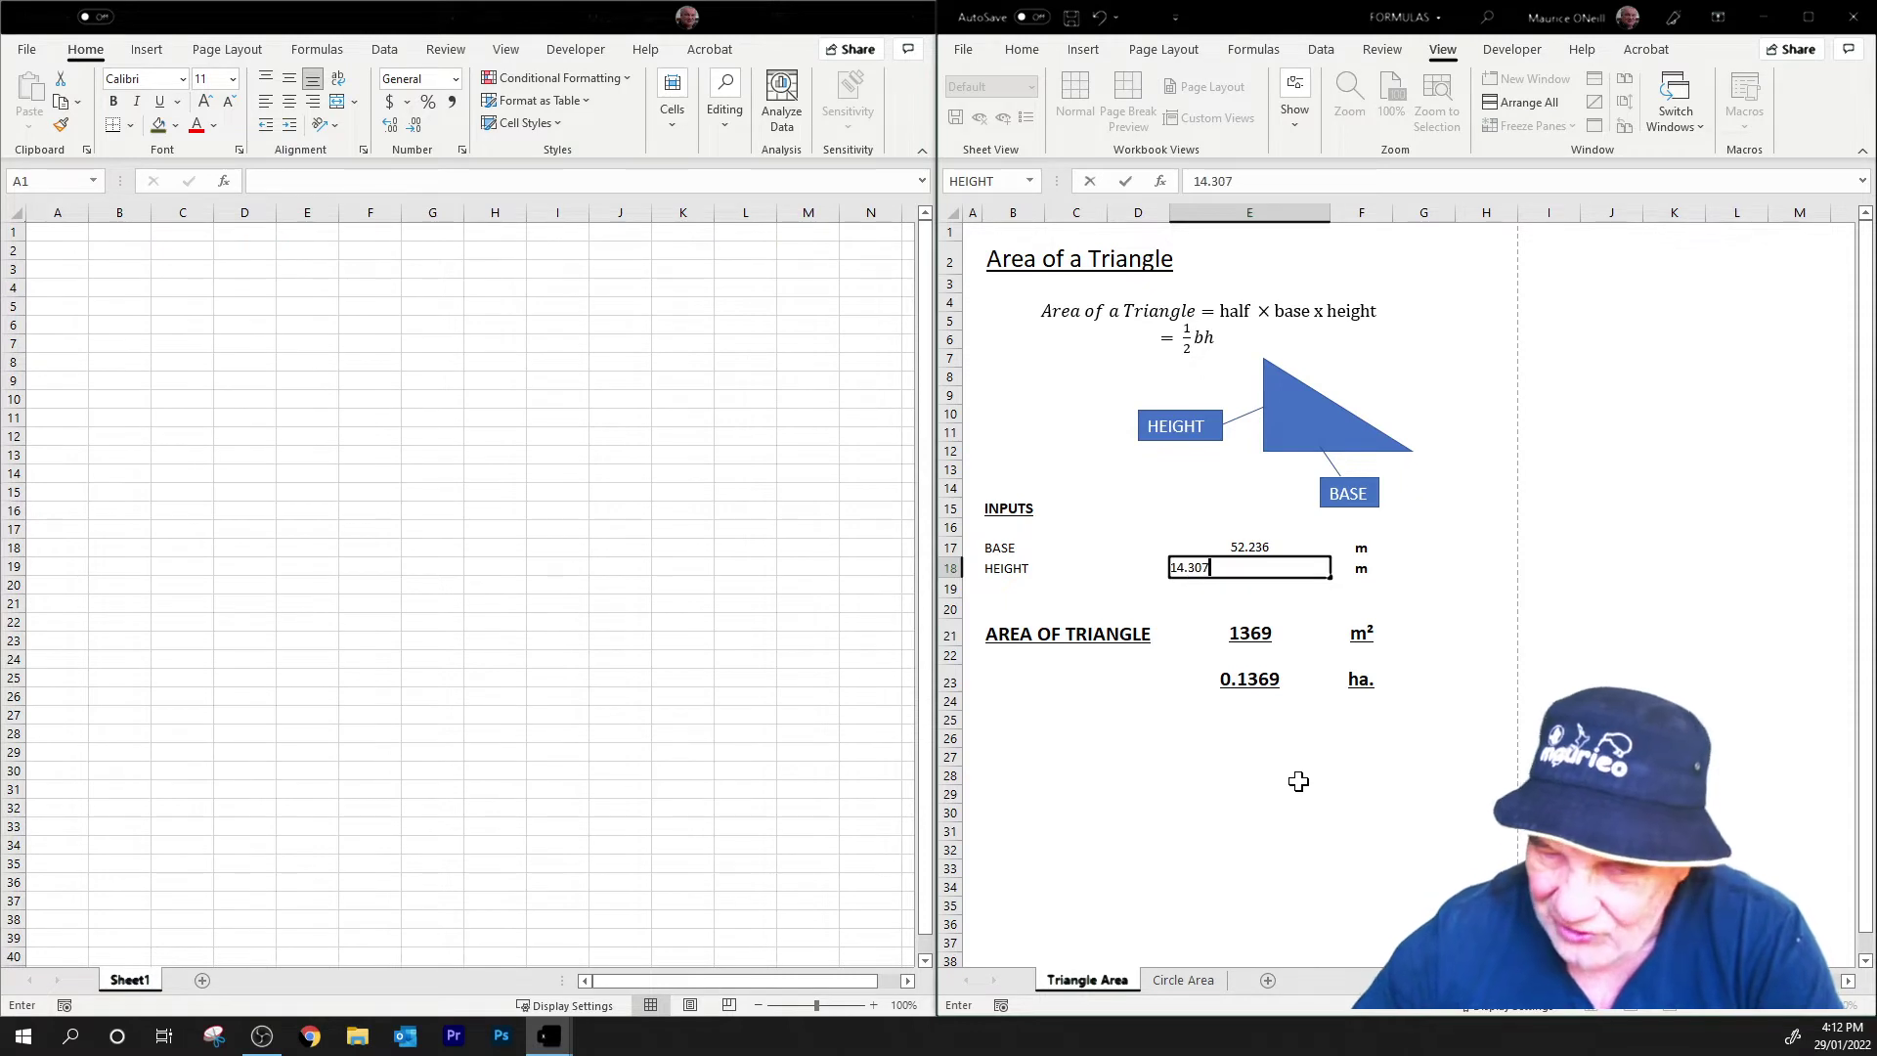
pyautogui.press('Return')
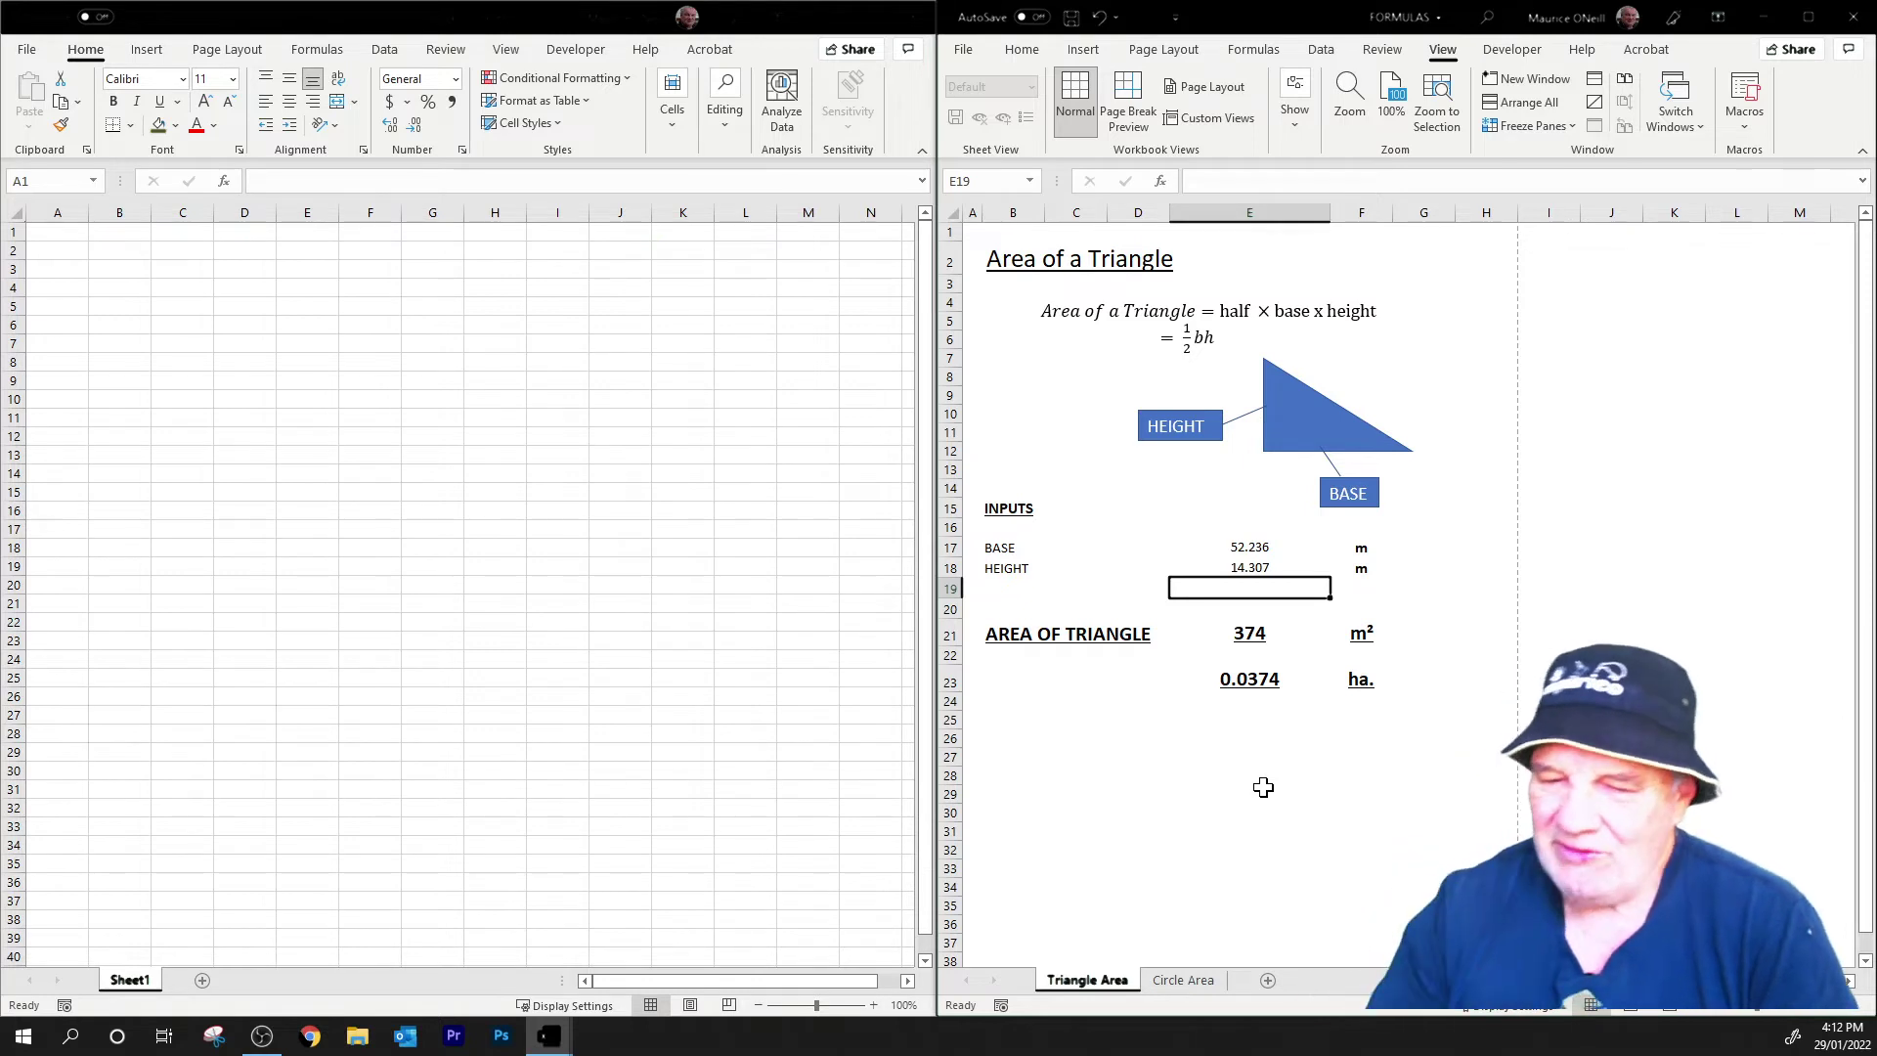
# - Change the base in E17 from 52.236 to 252.236
pyautogui.click(1238, 542)
pyautogui.doubleClick(1238, 545)
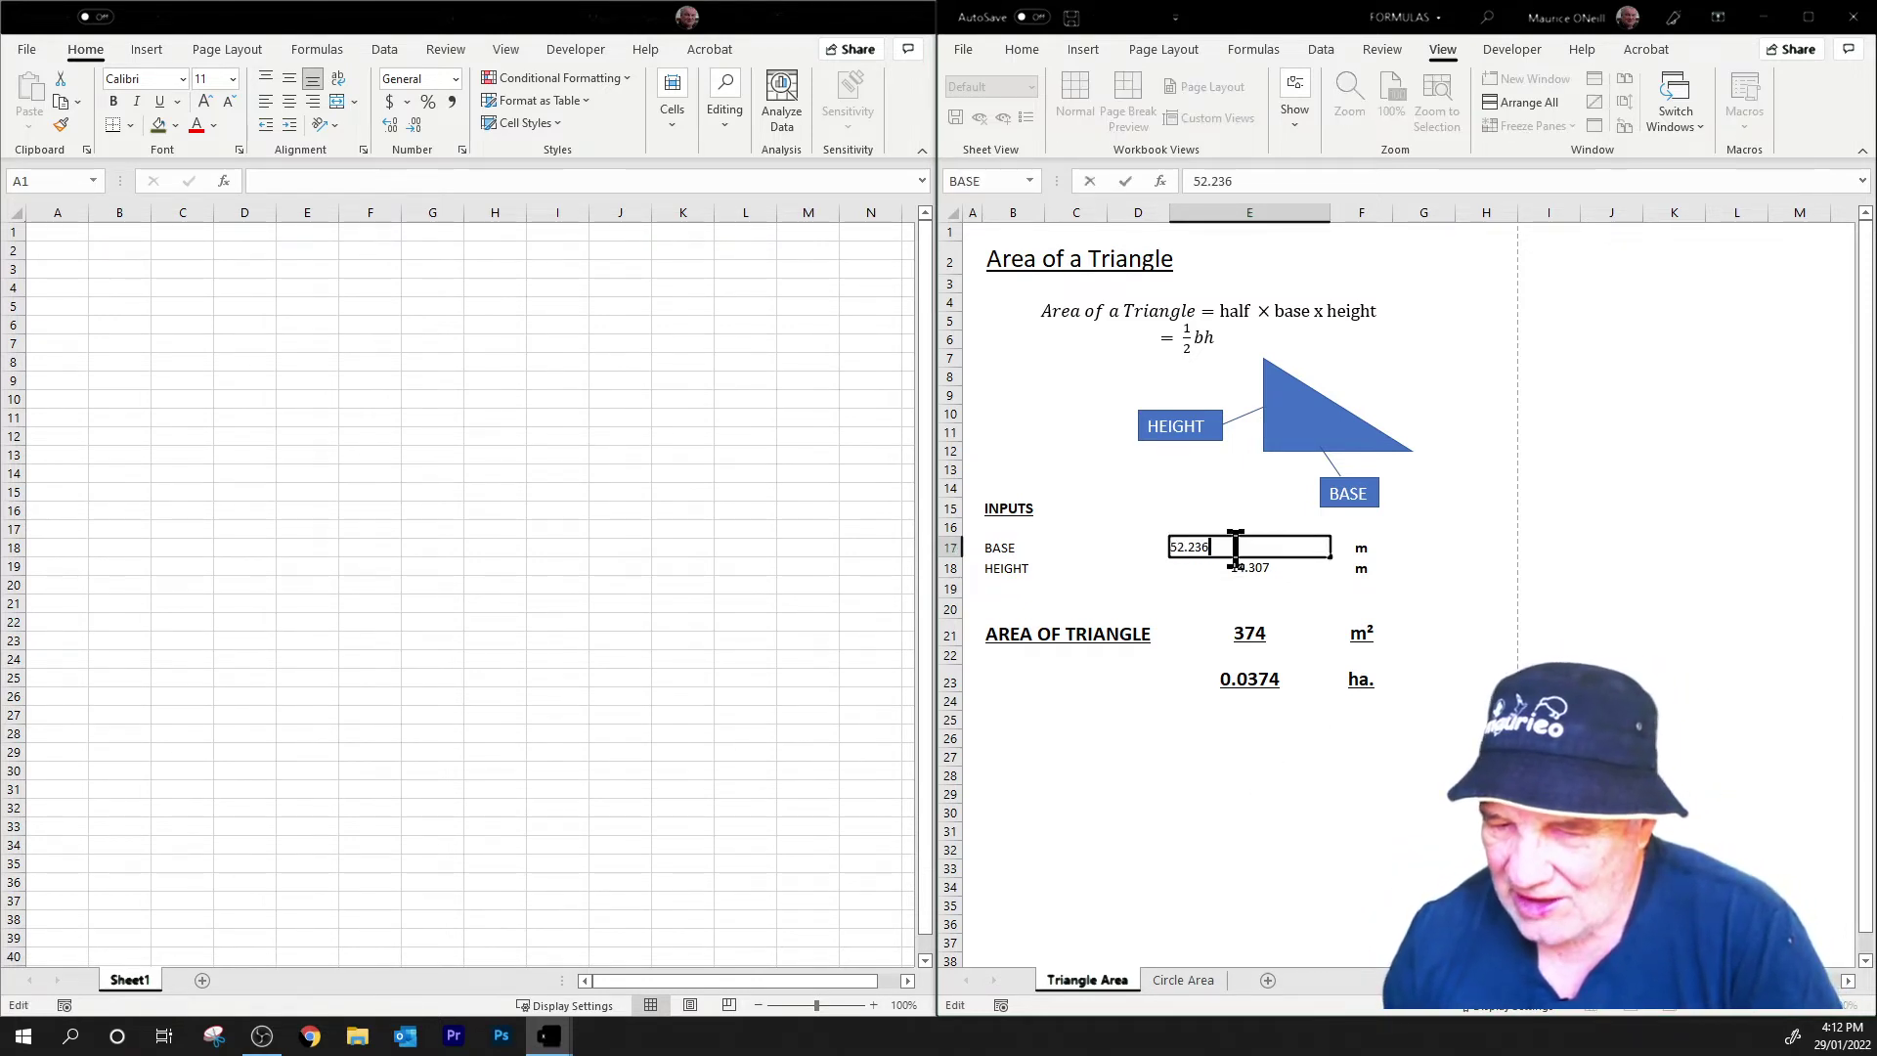
pyautogui.click(1170, 547)
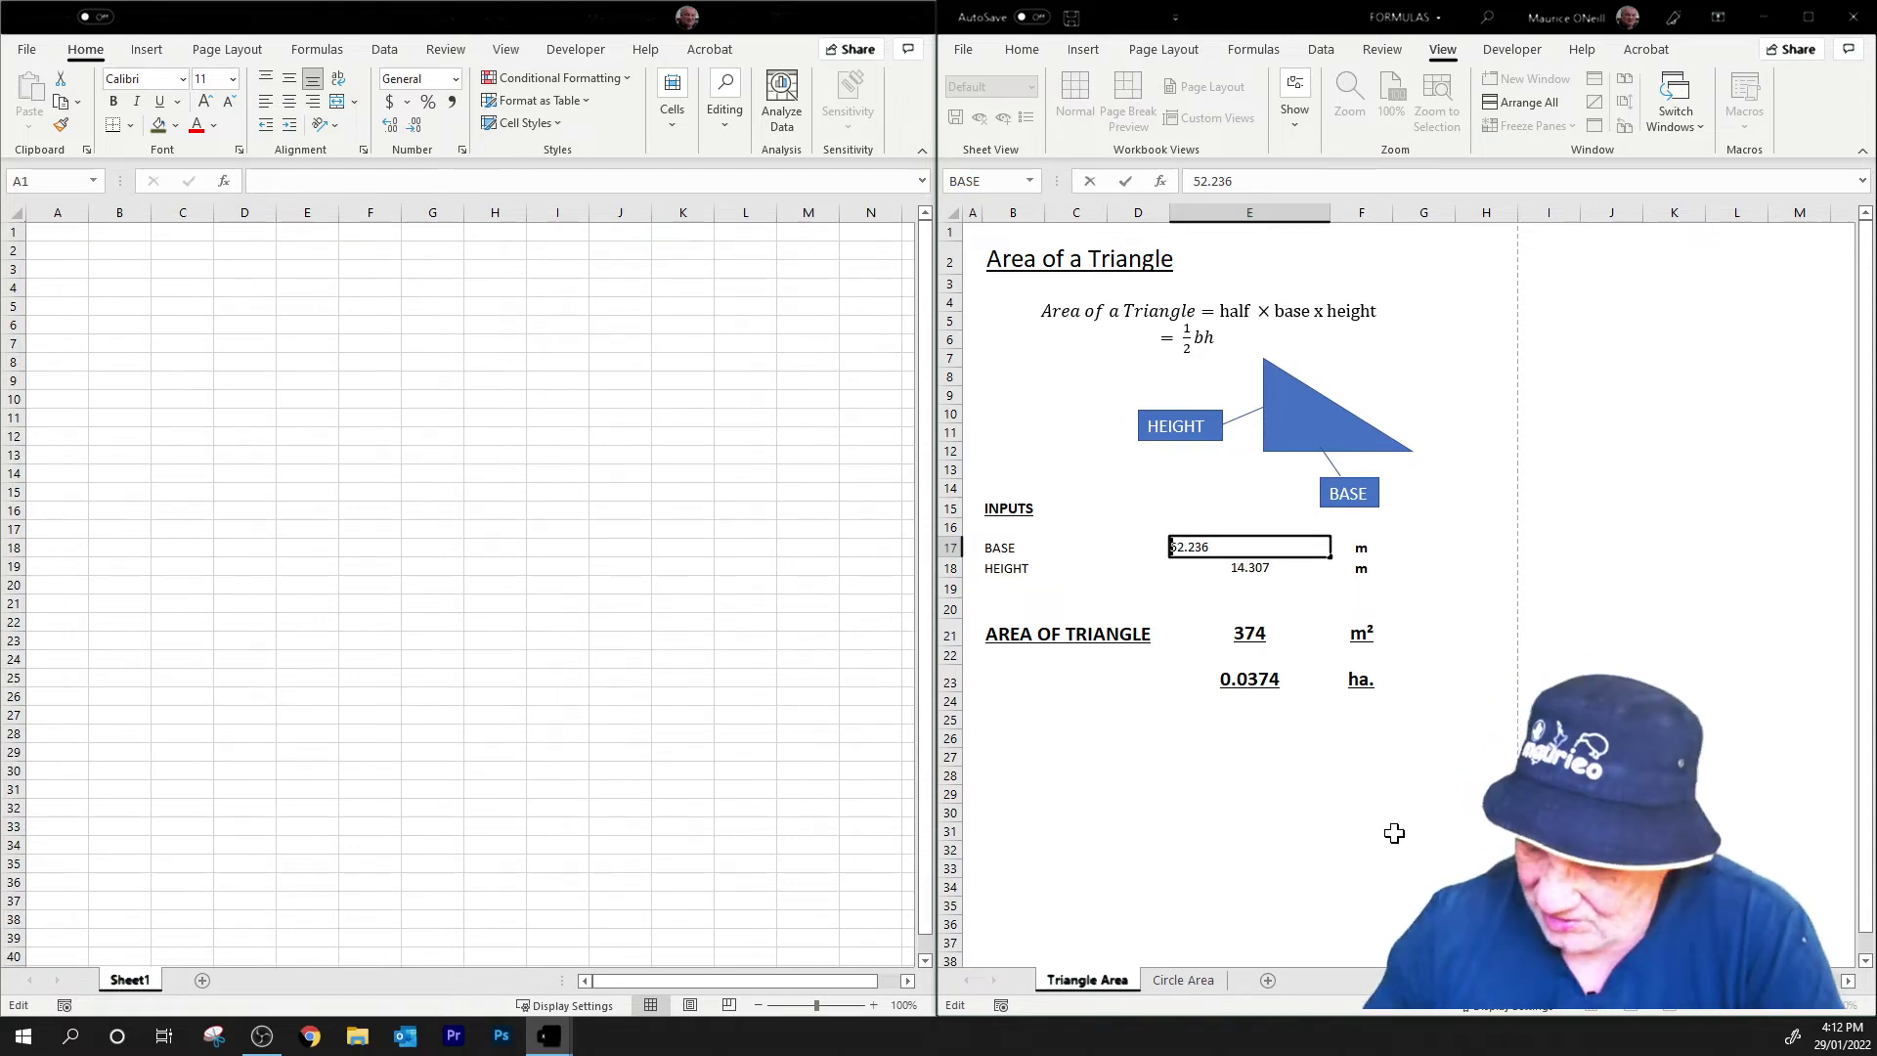
pyautogui.write('2')
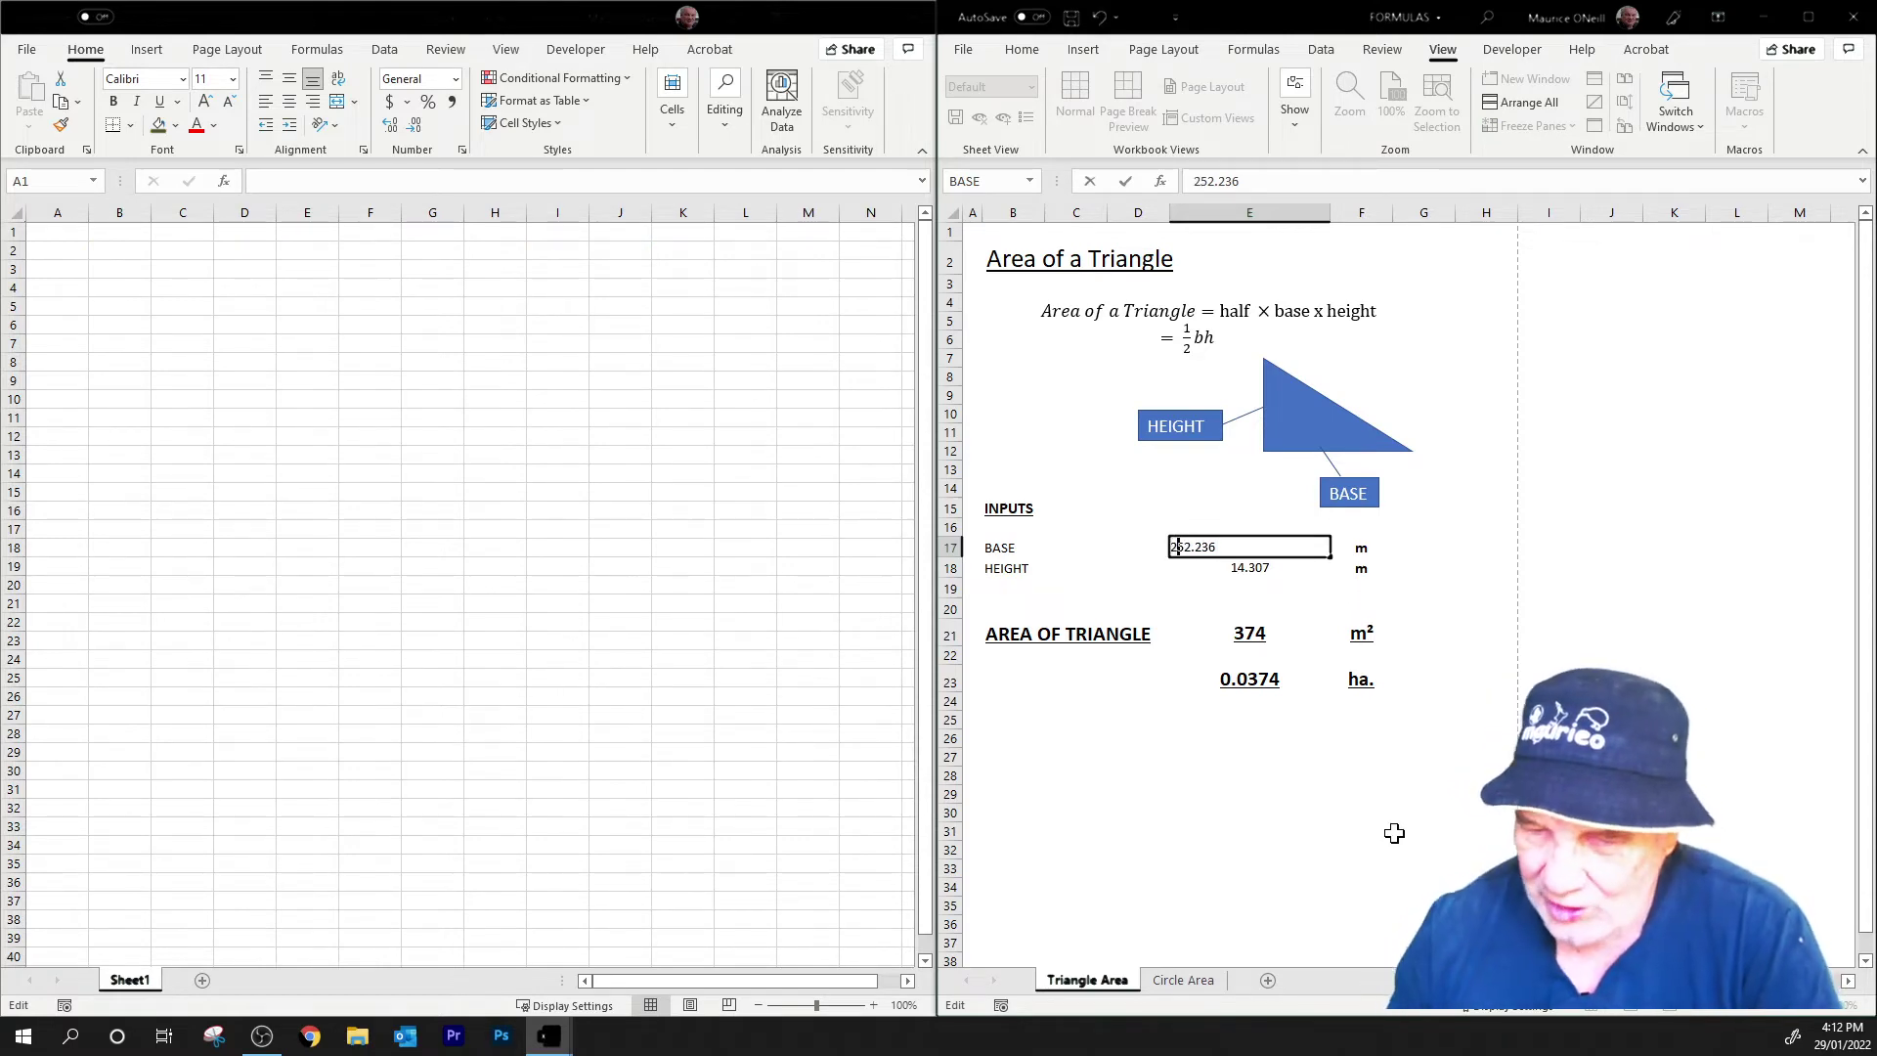
pyautogui.click(1276, 586)
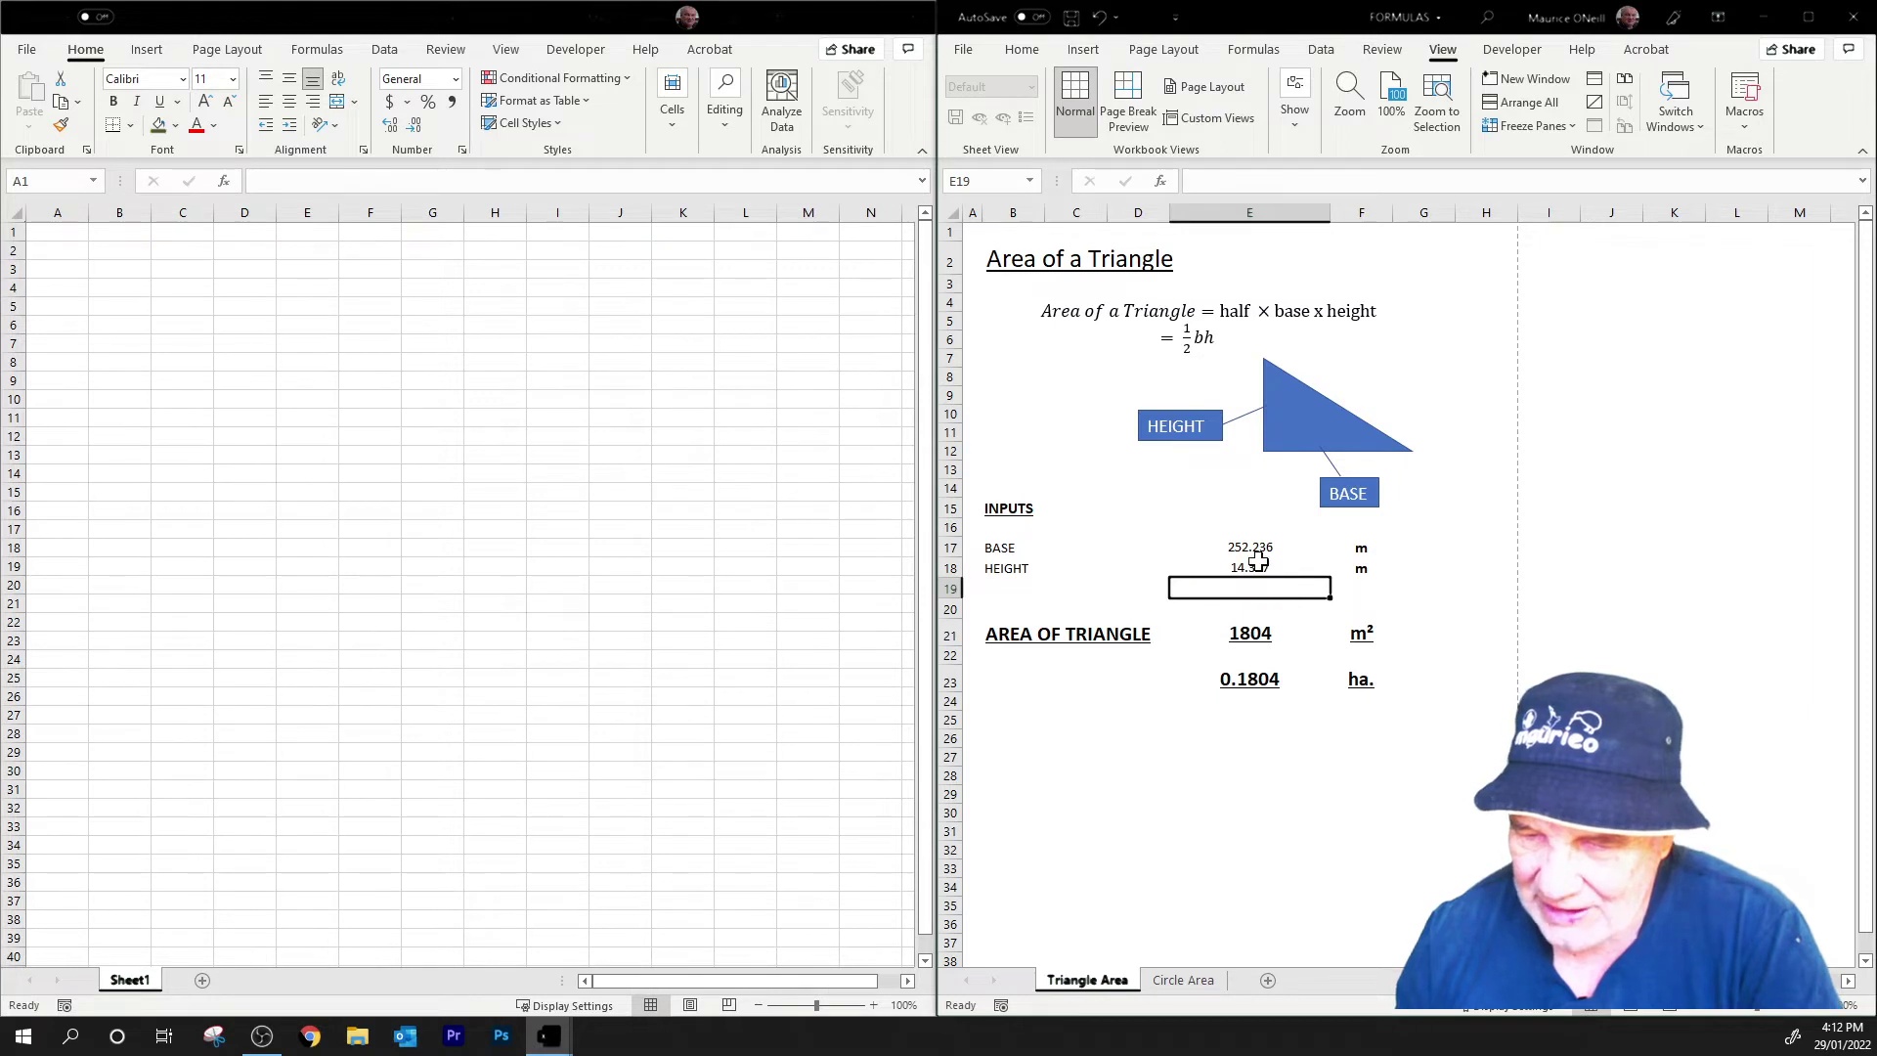
# - Change the height in E18 to 1004.307, giving an area of 126661 m²
pyautogui.click(1242, 570)
pyautogui.click(1232, 549)
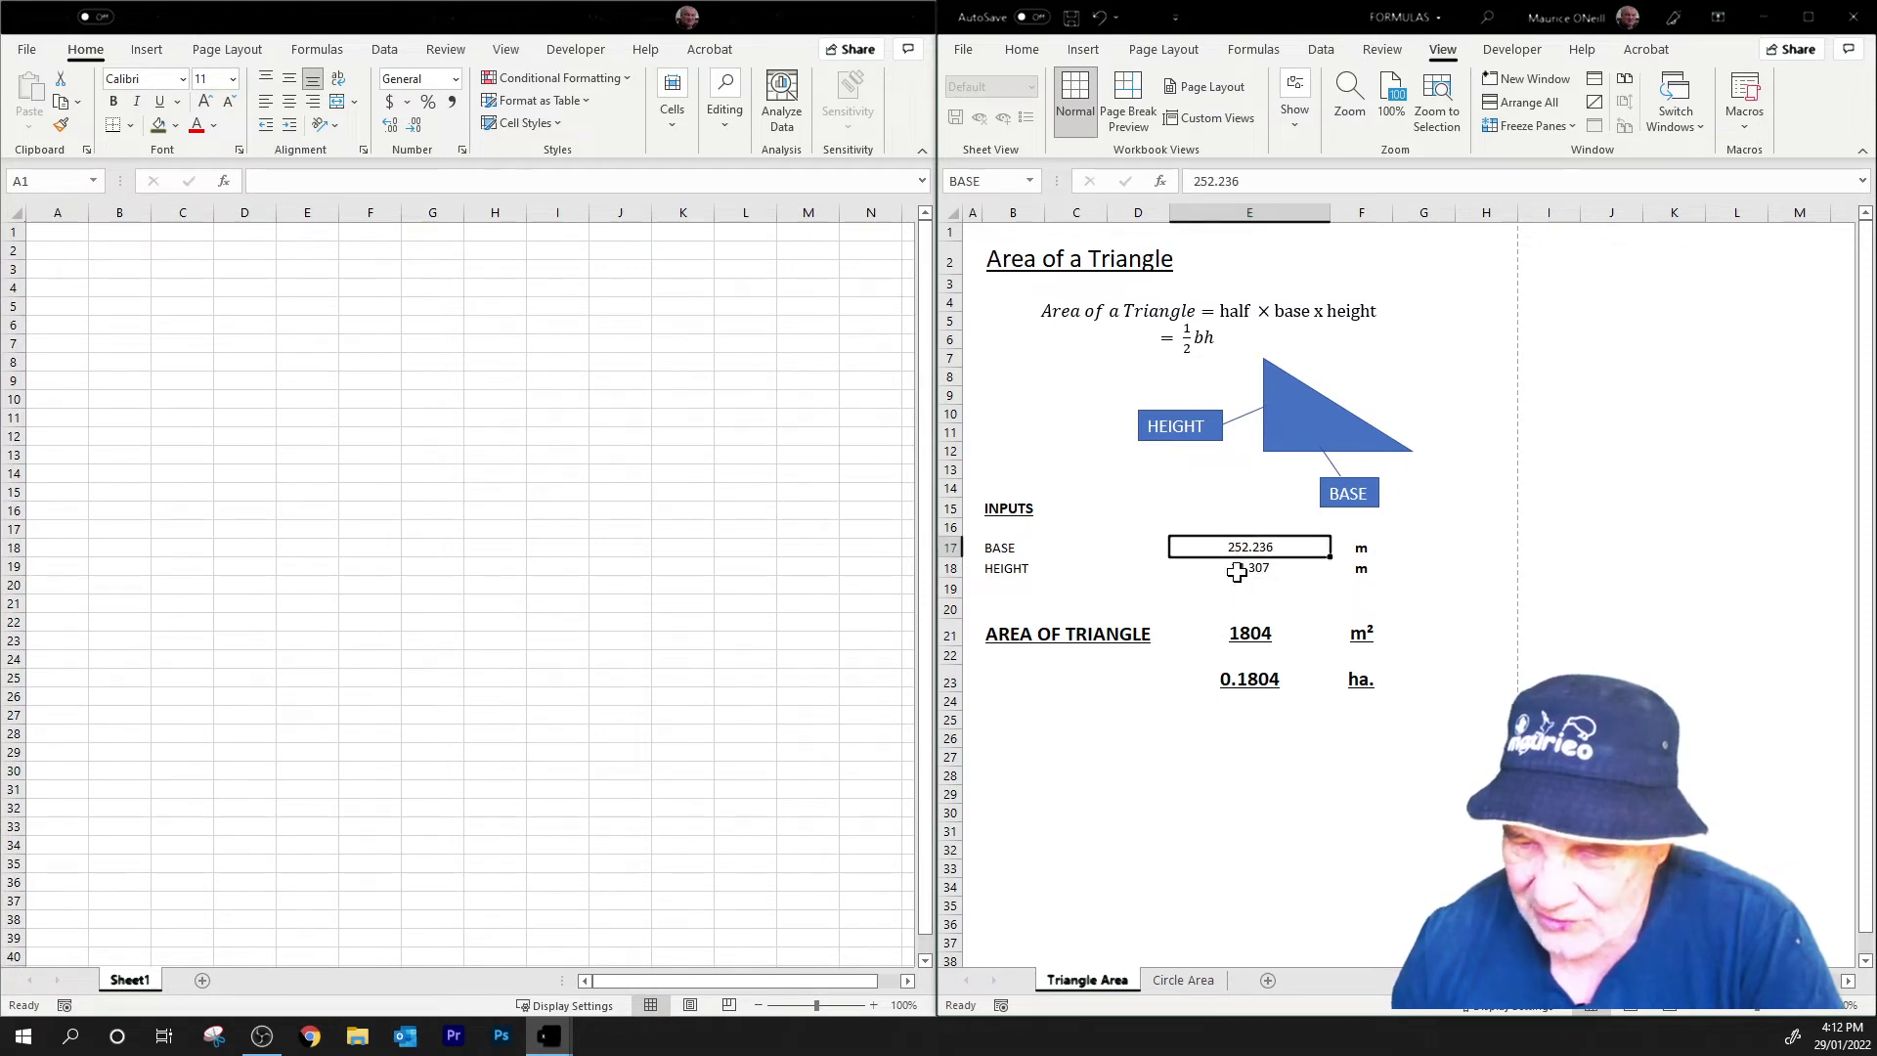
pyautogui.click(1236, 565)
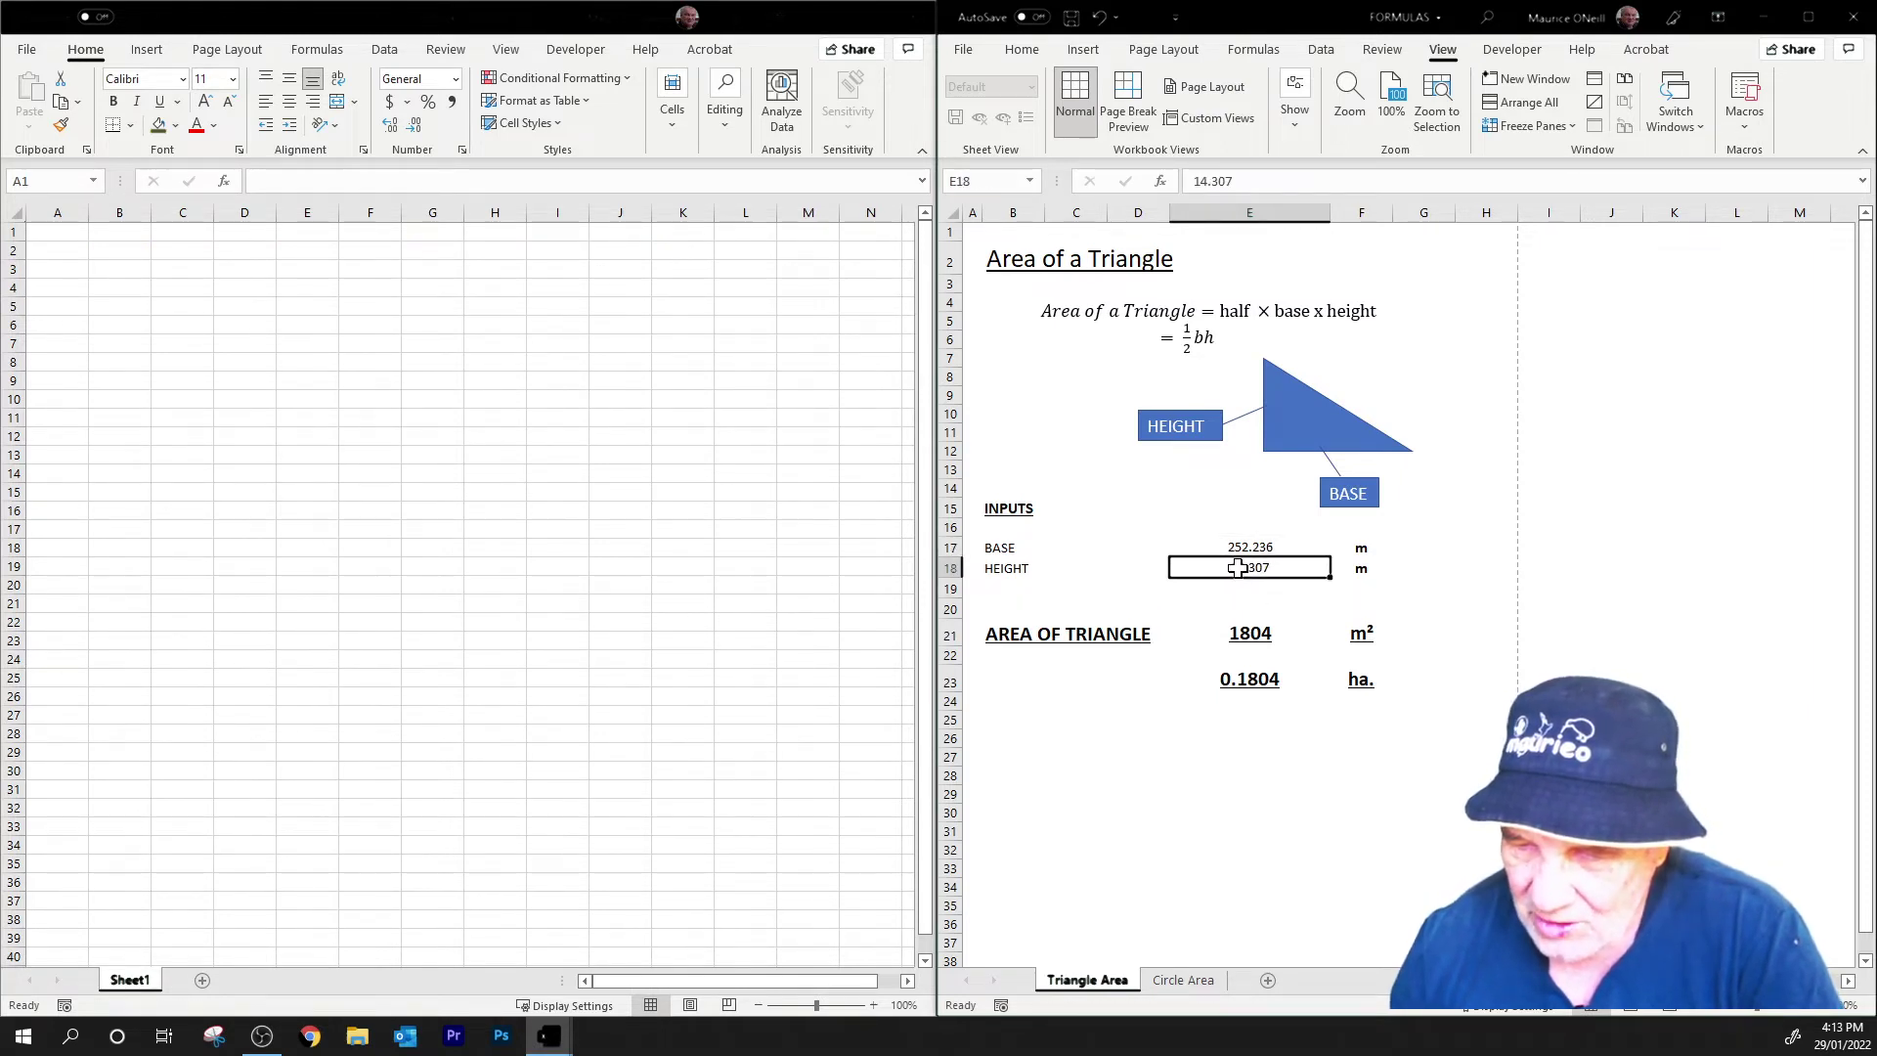
pyautogui.doubleClick(1240, 568)
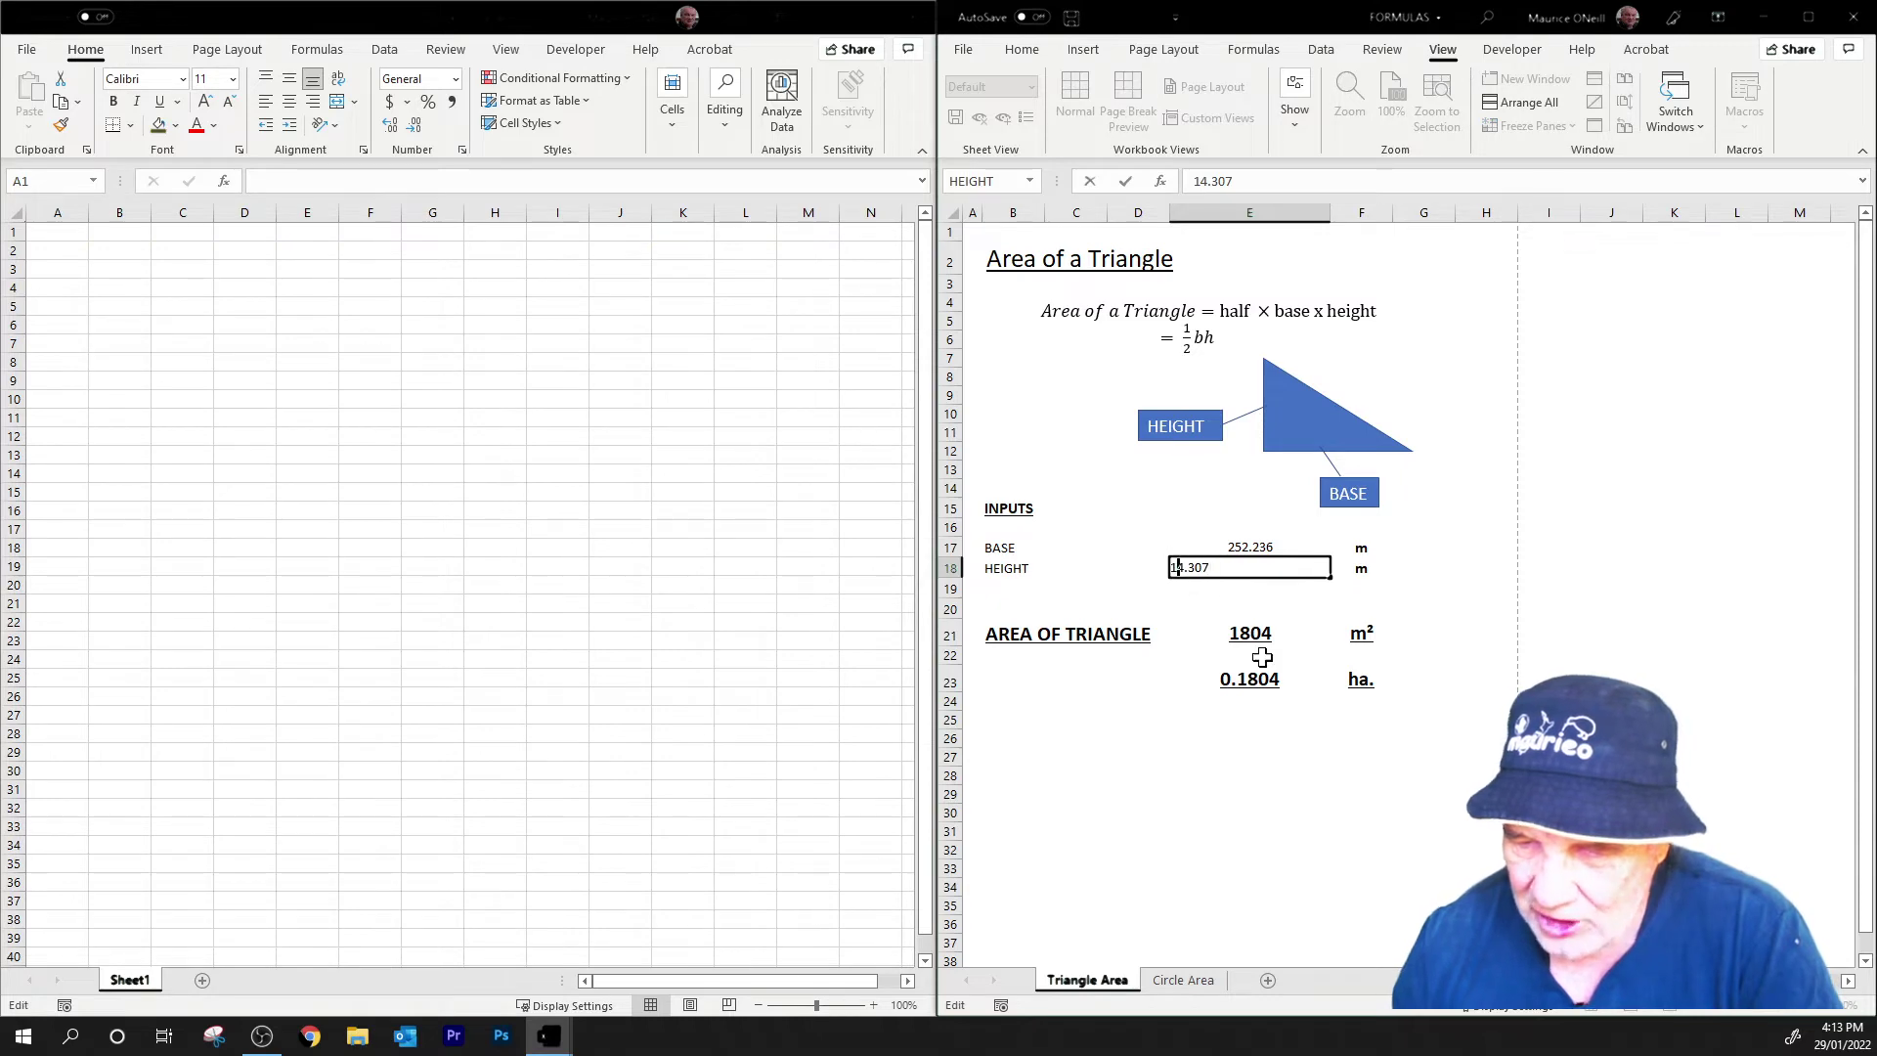
pyautogui.write('00')
pyautogui.press('Return')
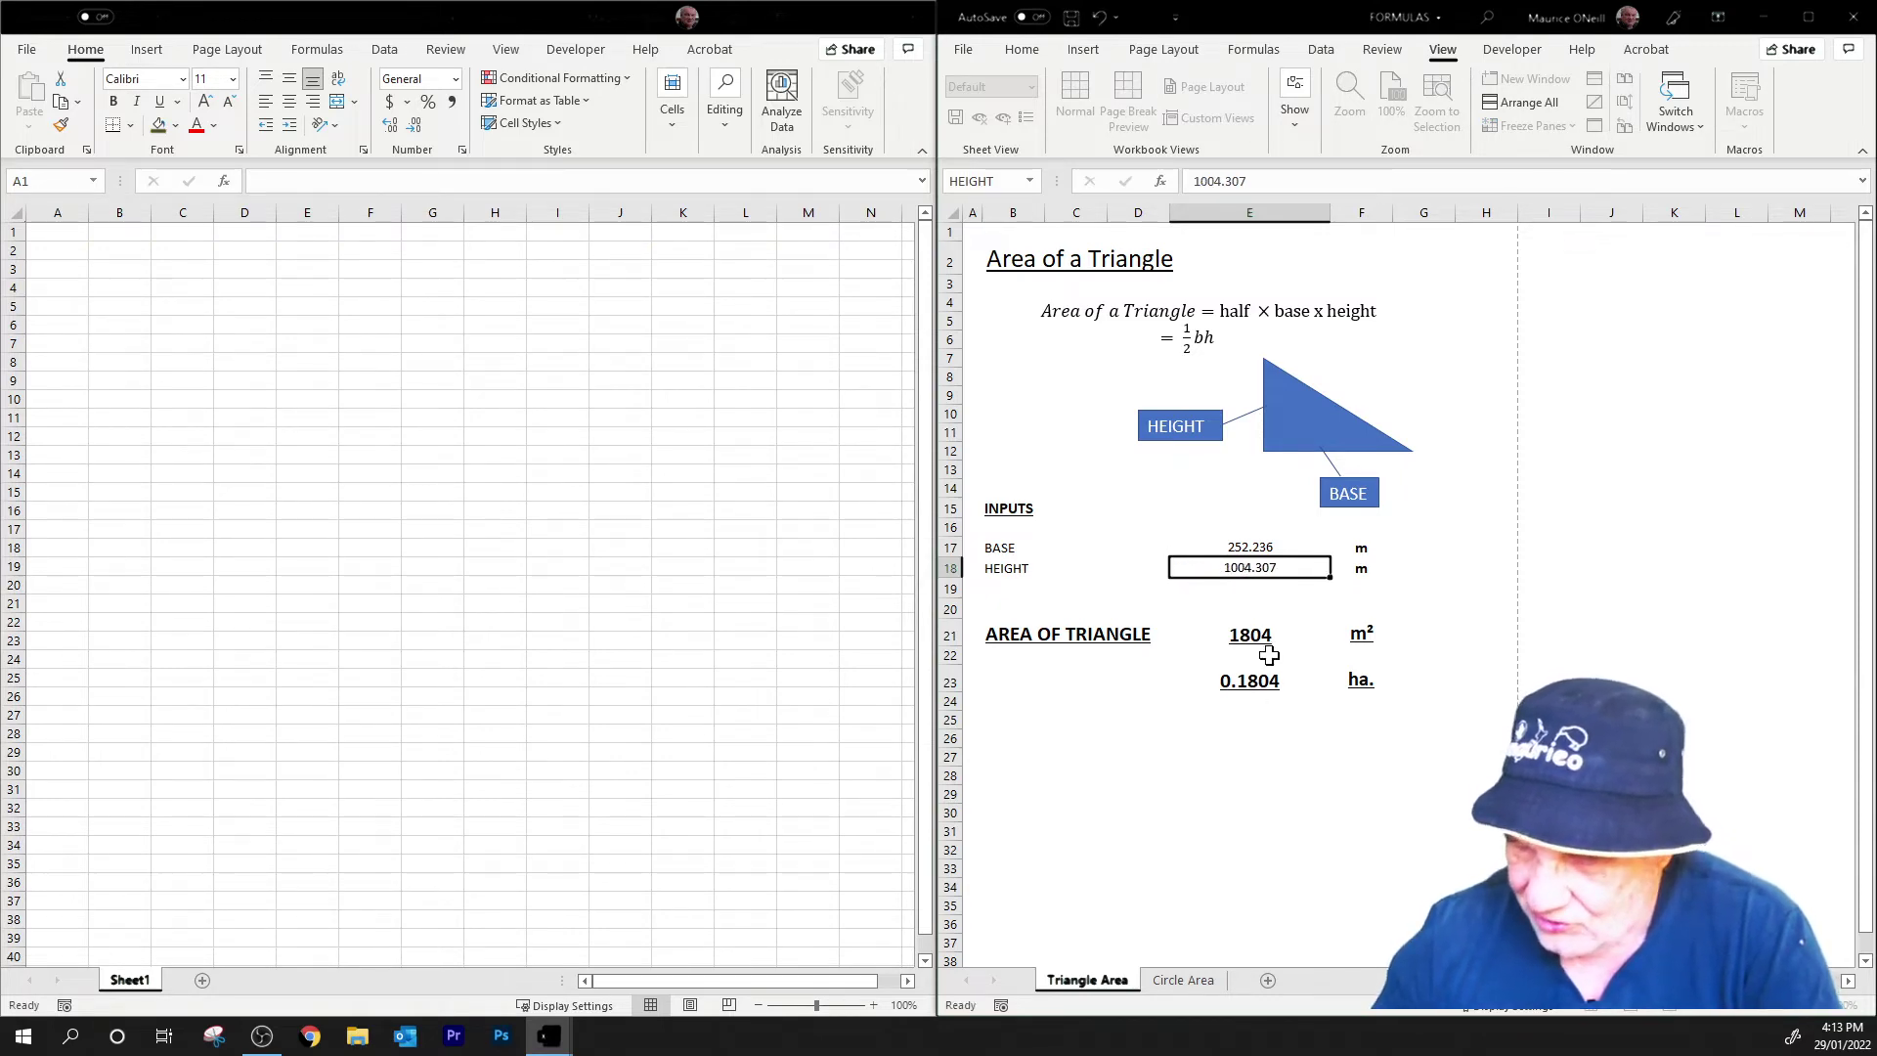
pyautogui.click(1325, 818)
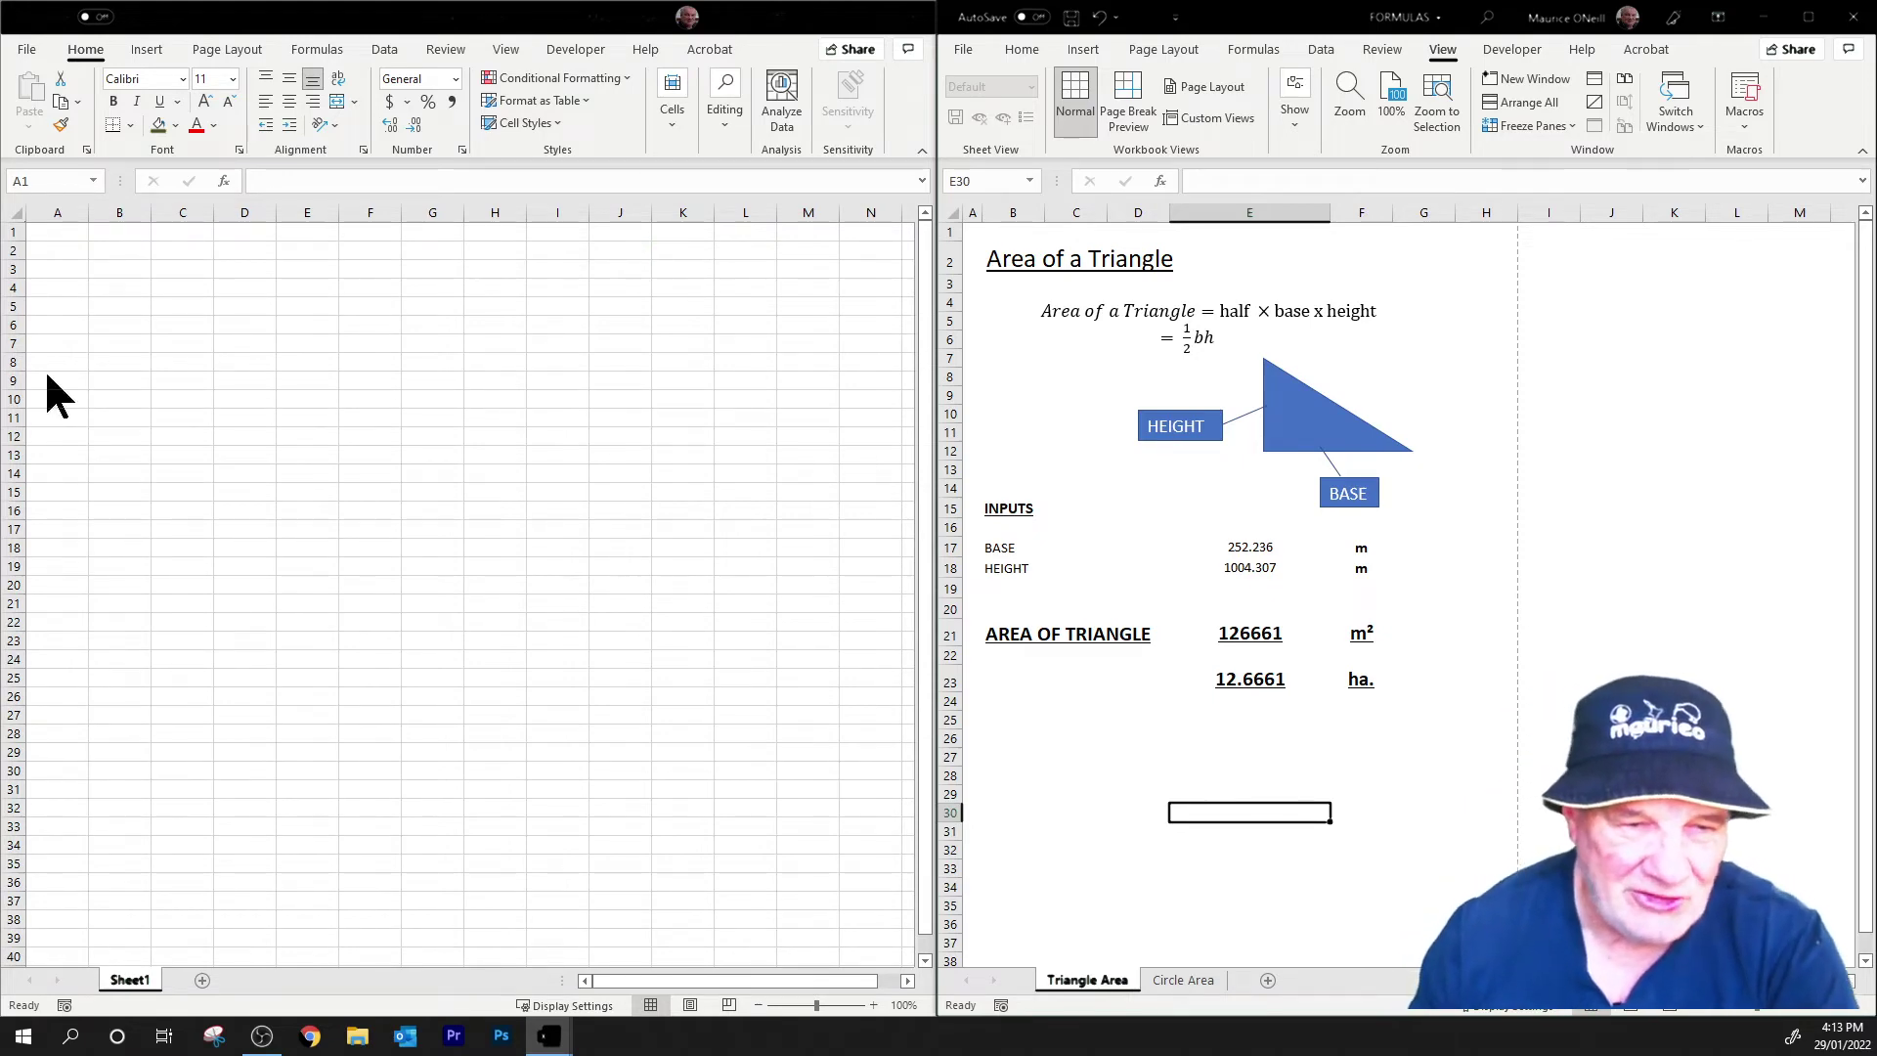
pyautogui.click(91, 251)
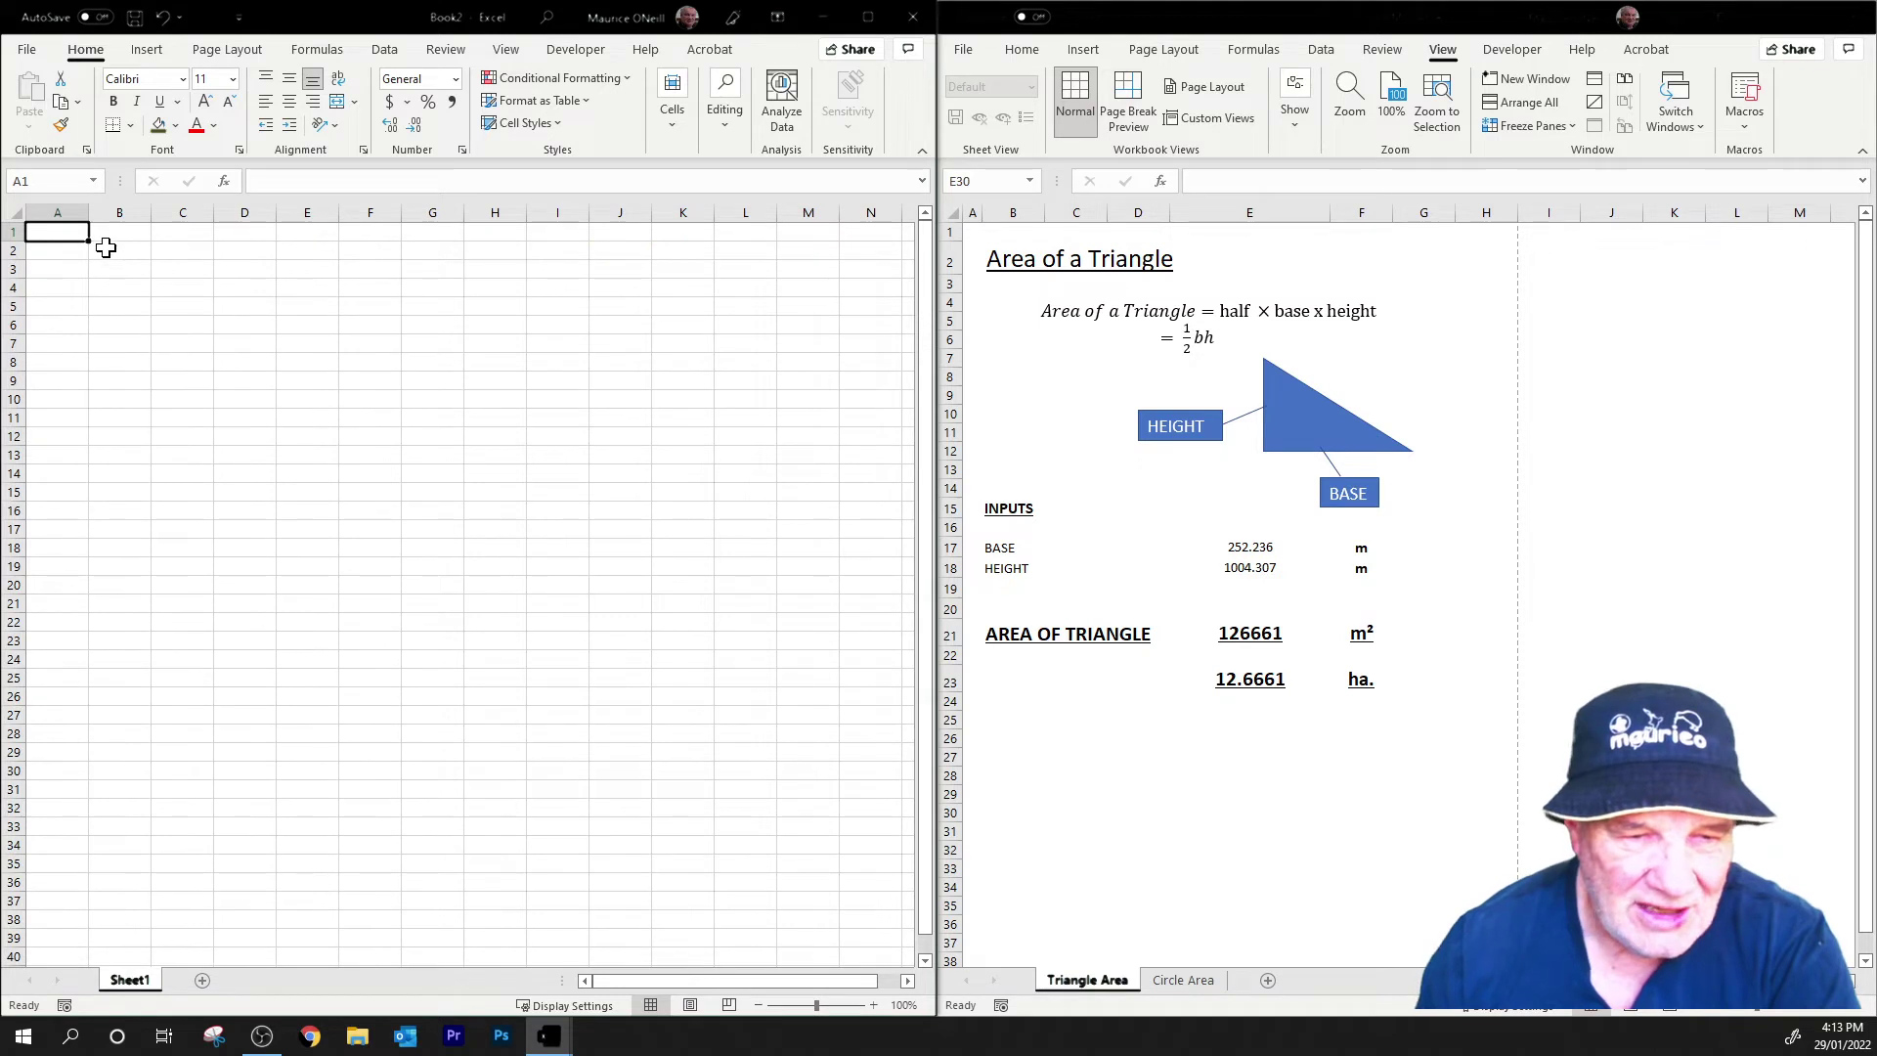
# - Begin typing the heading 'Area of a Triange' in cell B2 of Book2
pyautogui.click(109, 250)
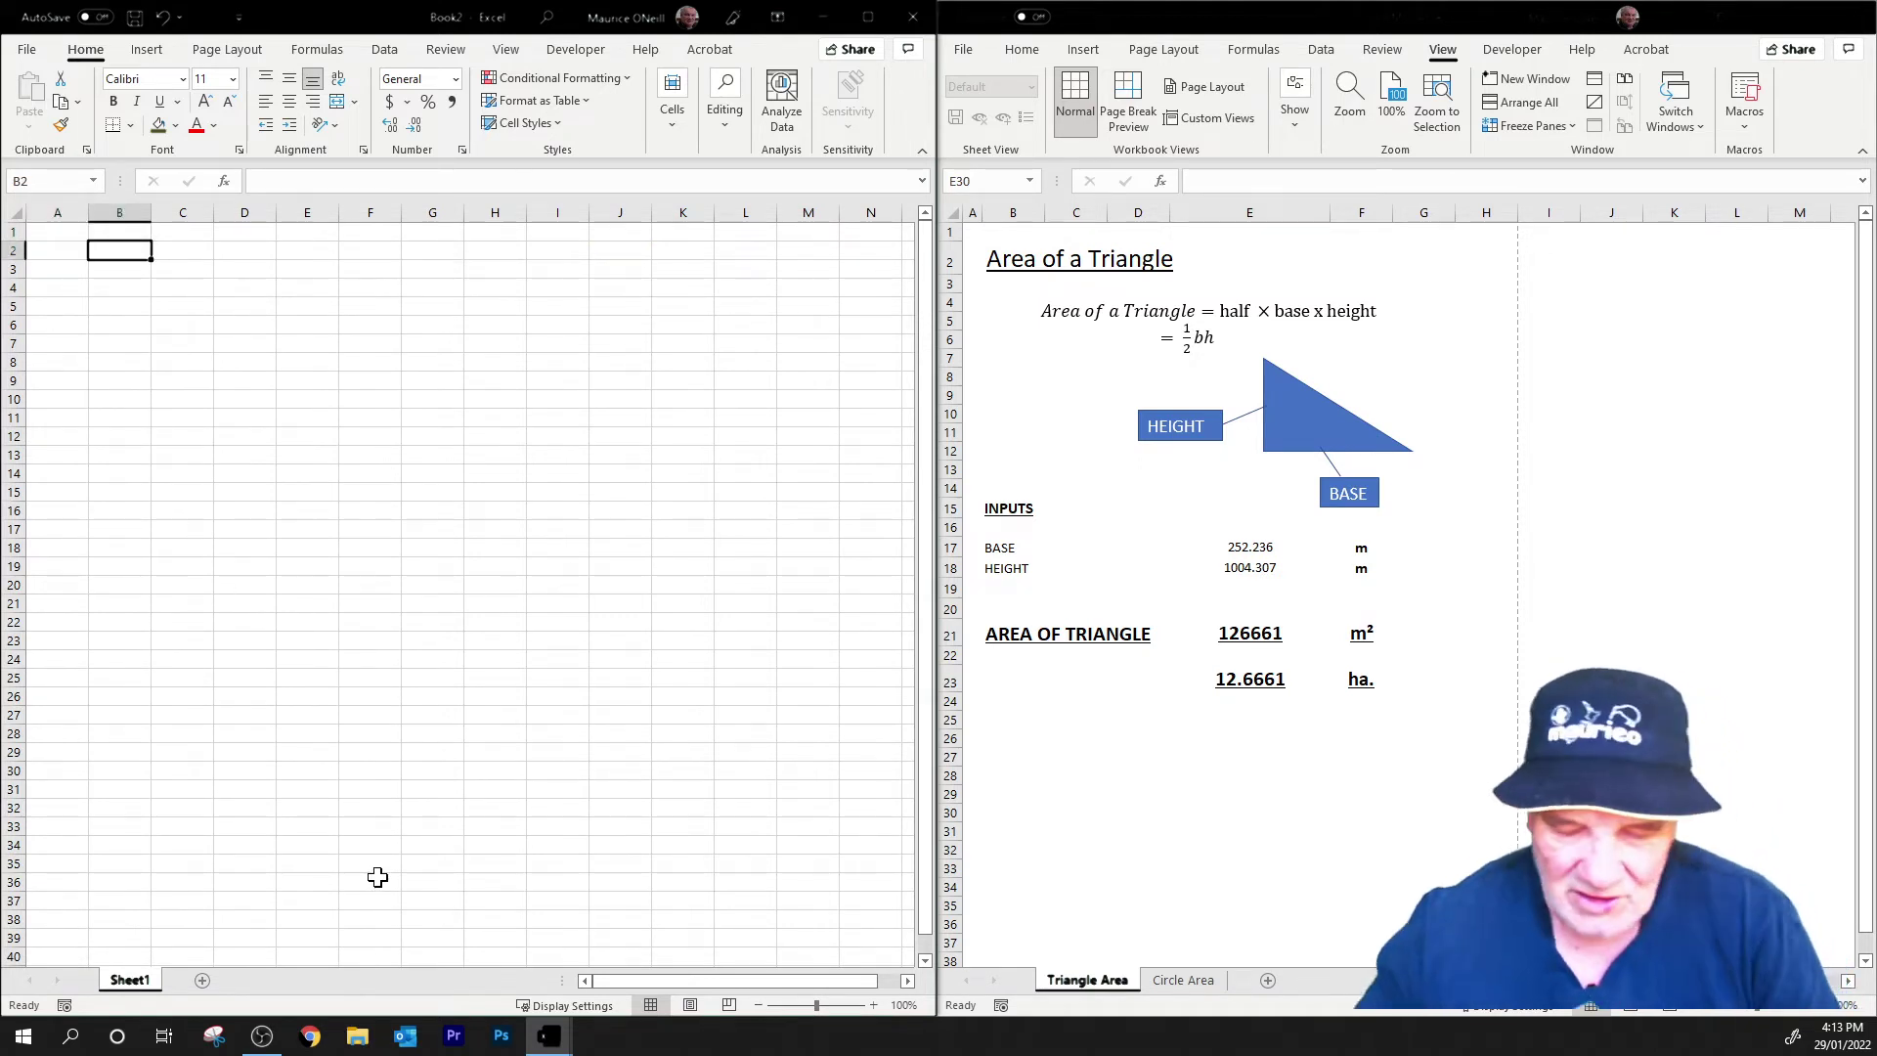
pyautogui.moveTo(553, 1044)
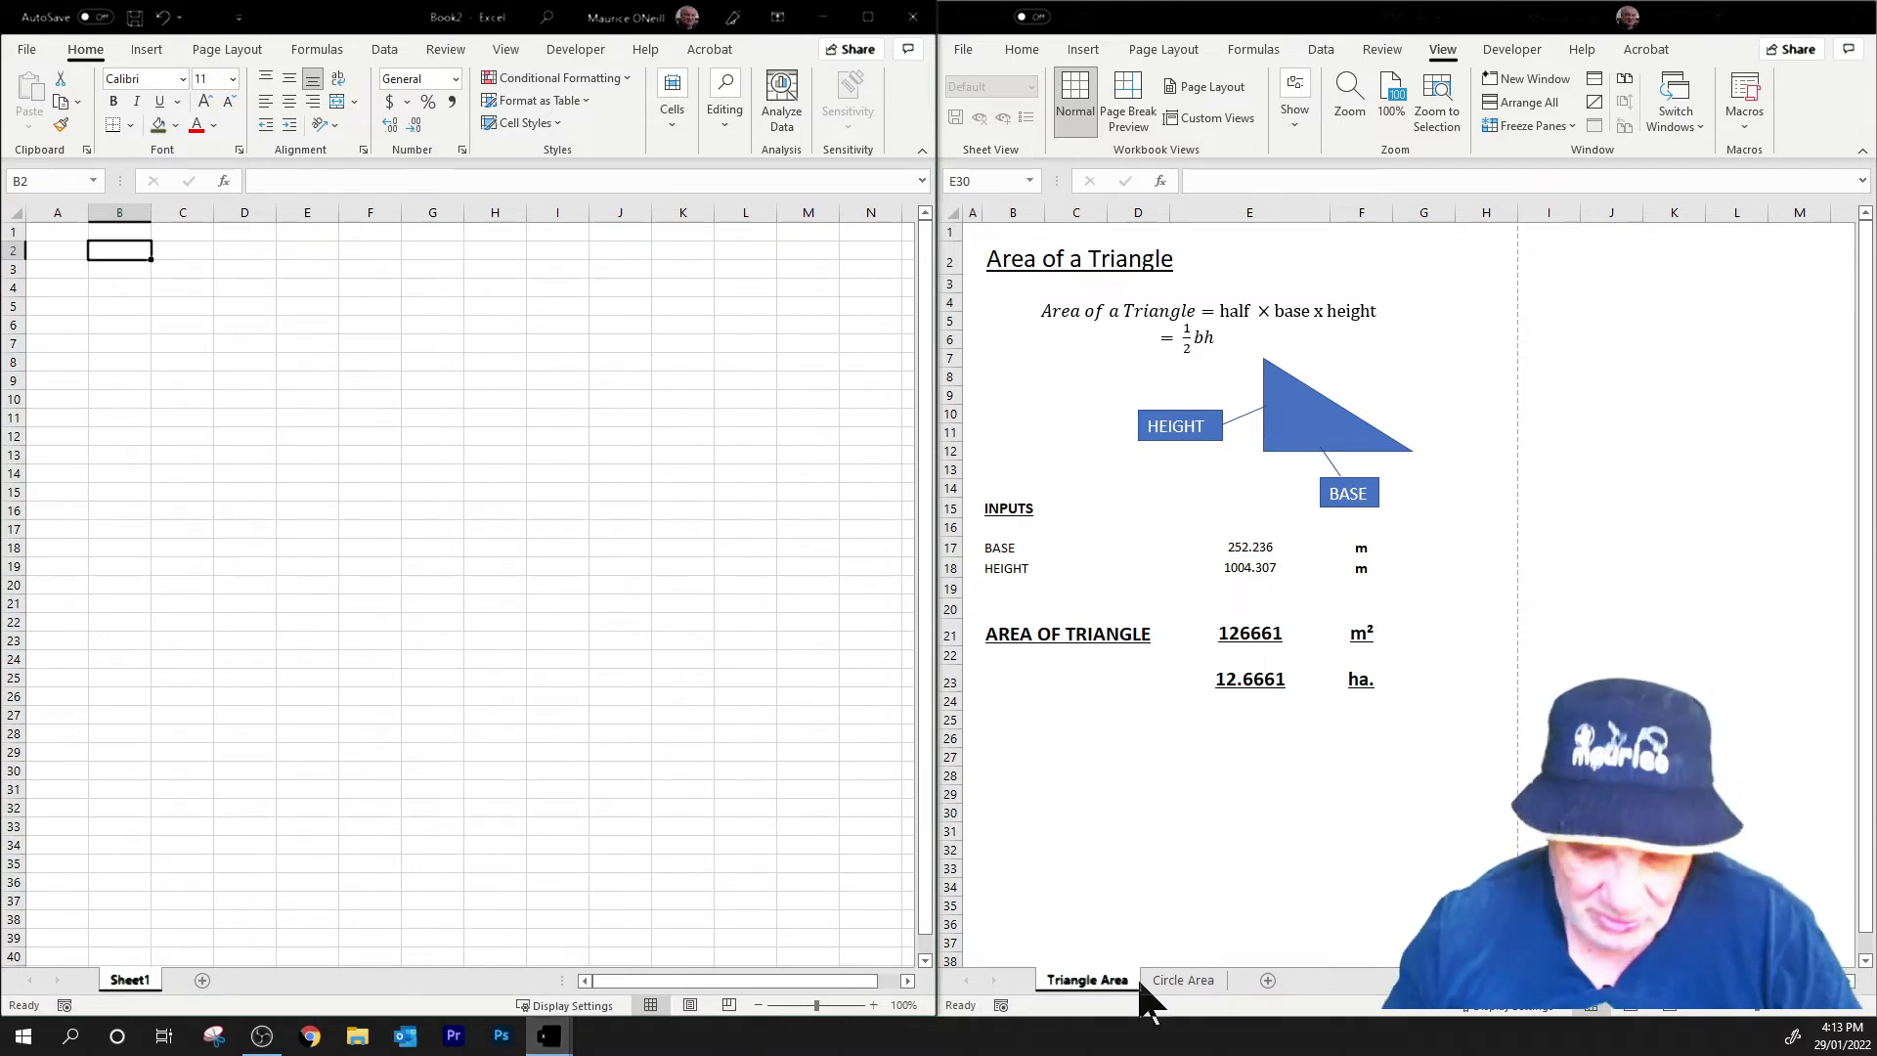
pyautogui.write('Area of a Triange')
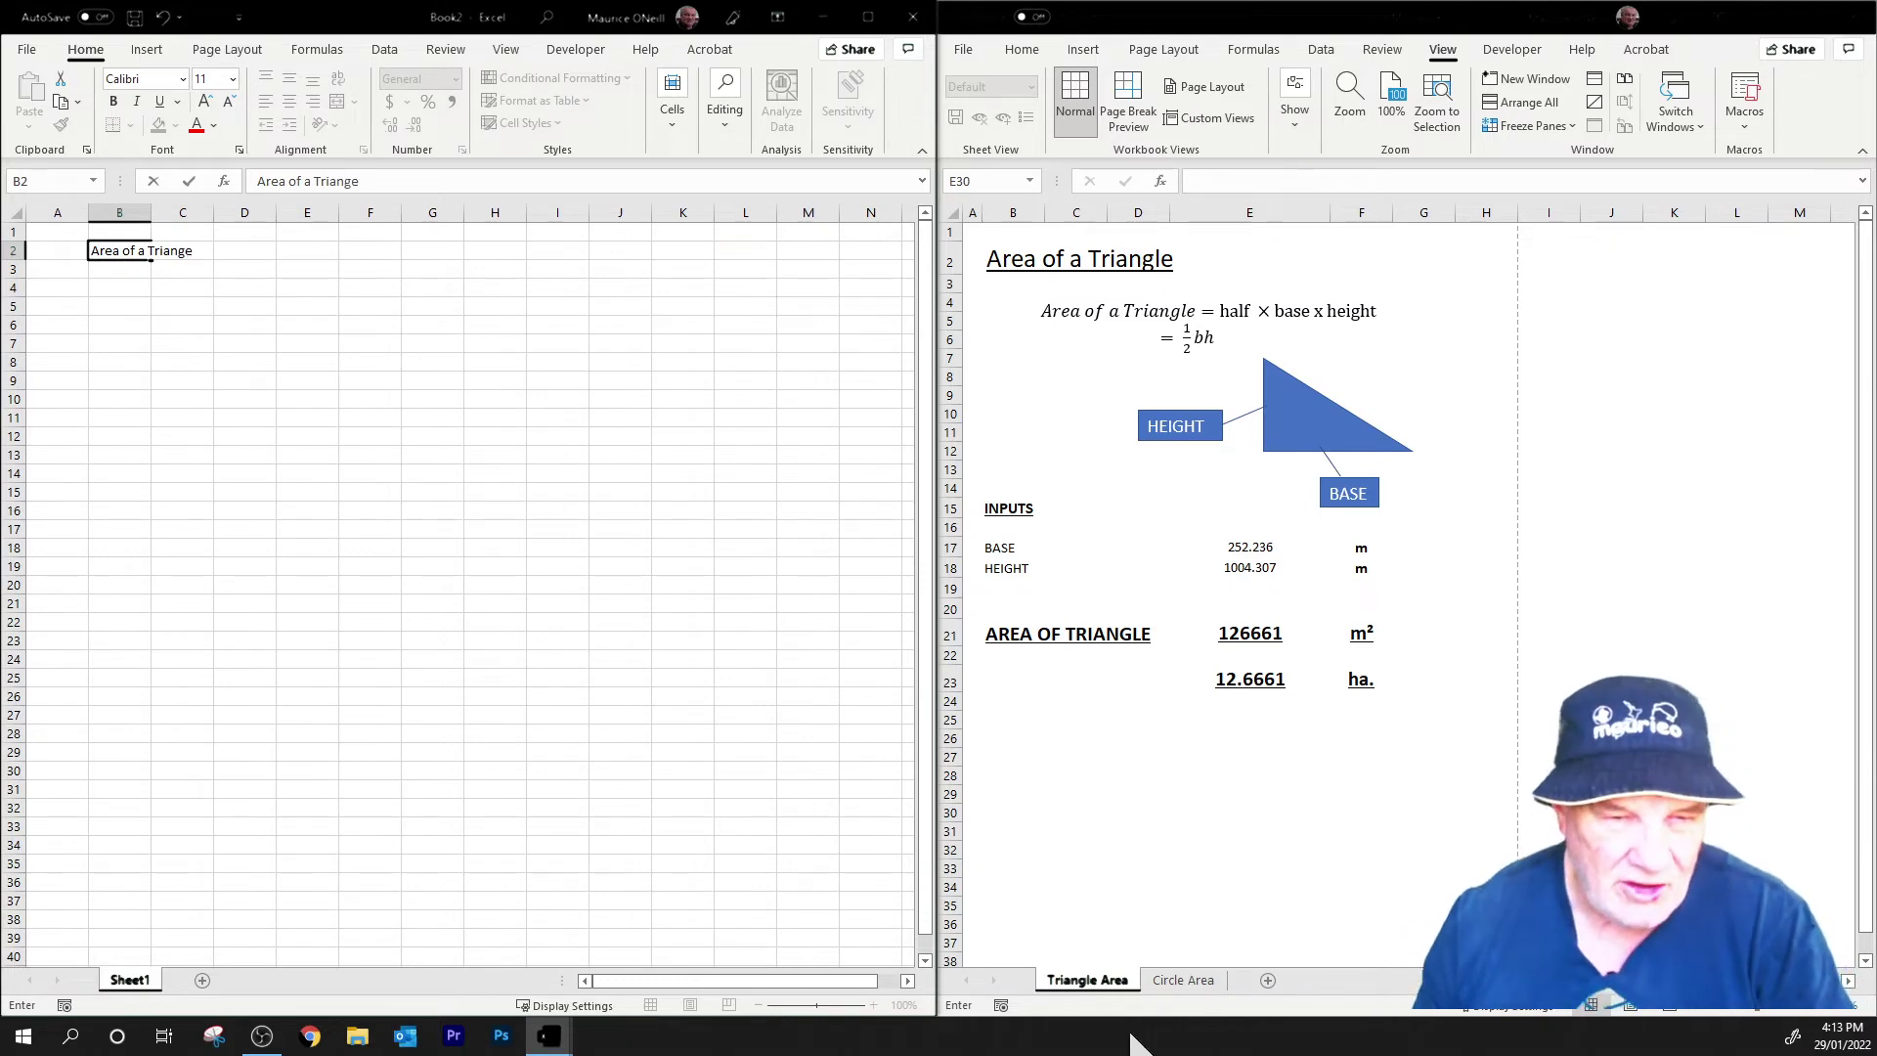
# - Make the B2 heading bold, underlined and 14 point
pyautogui.click(111, 343)
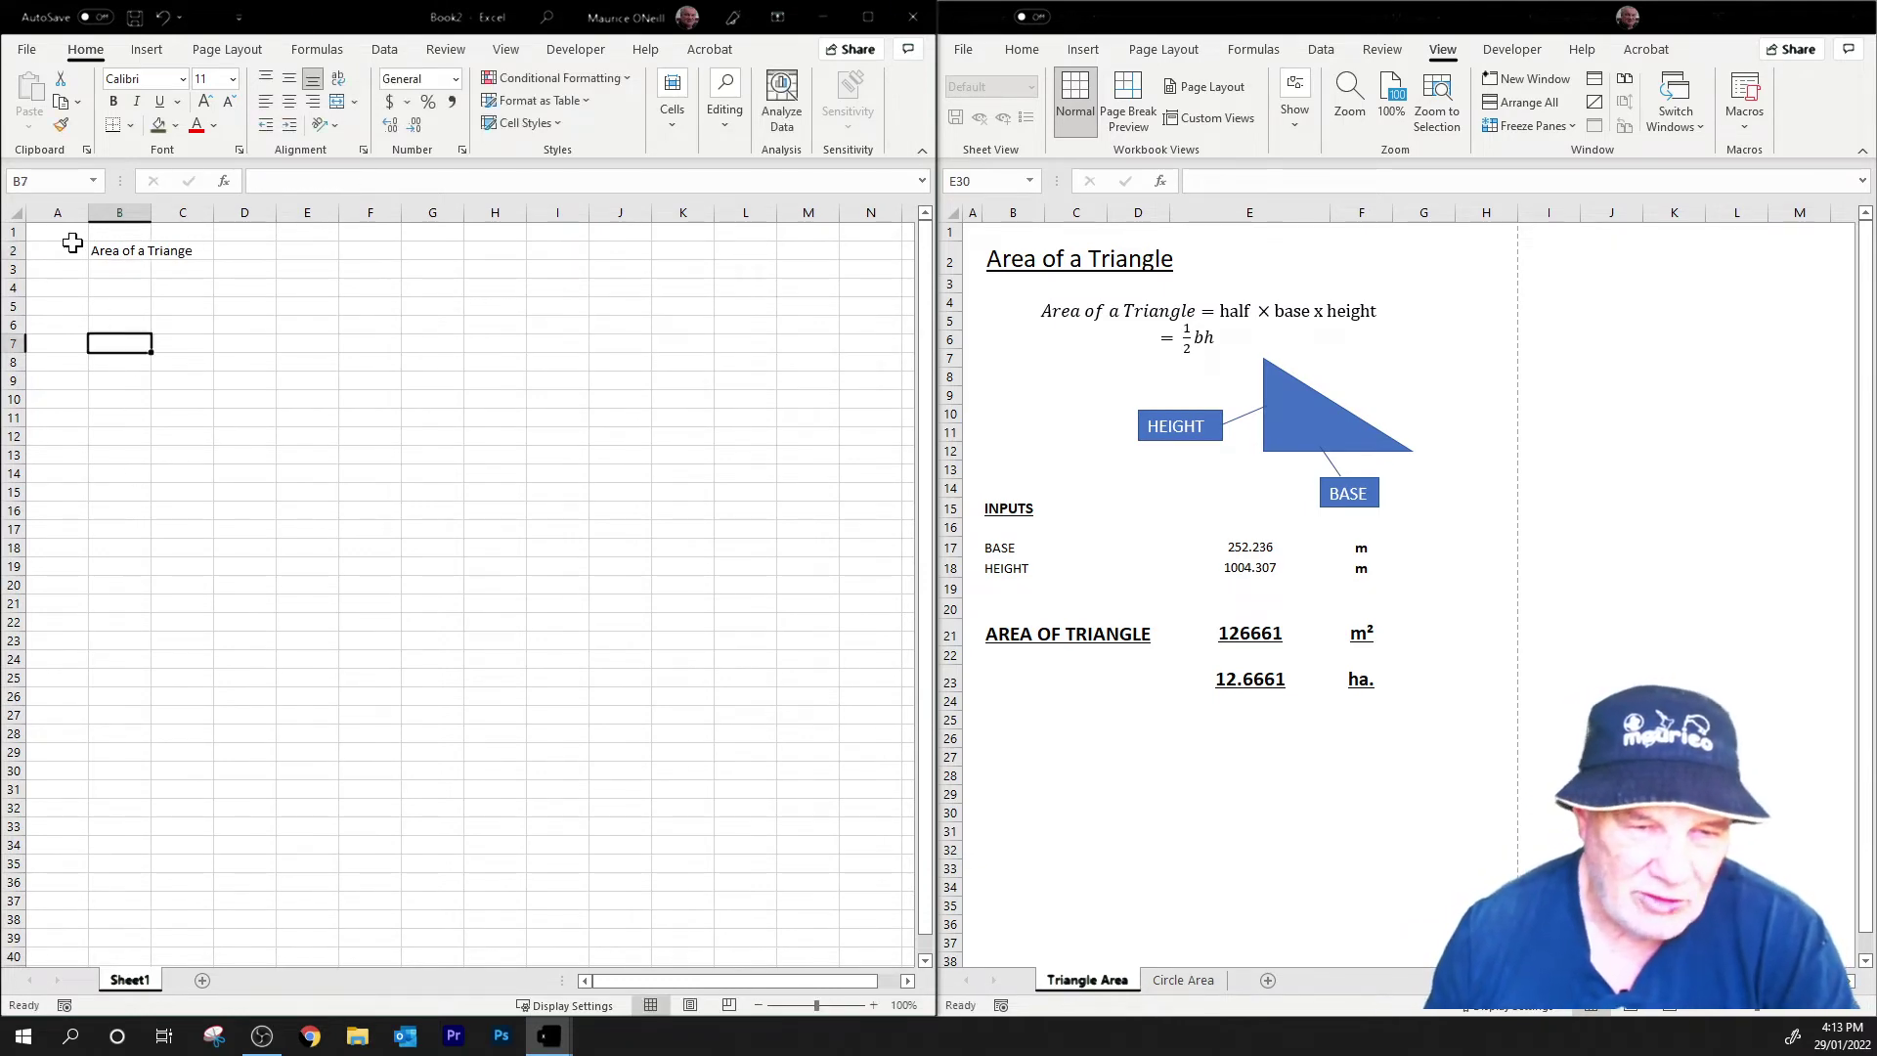
pyautogui.click(102, 256)
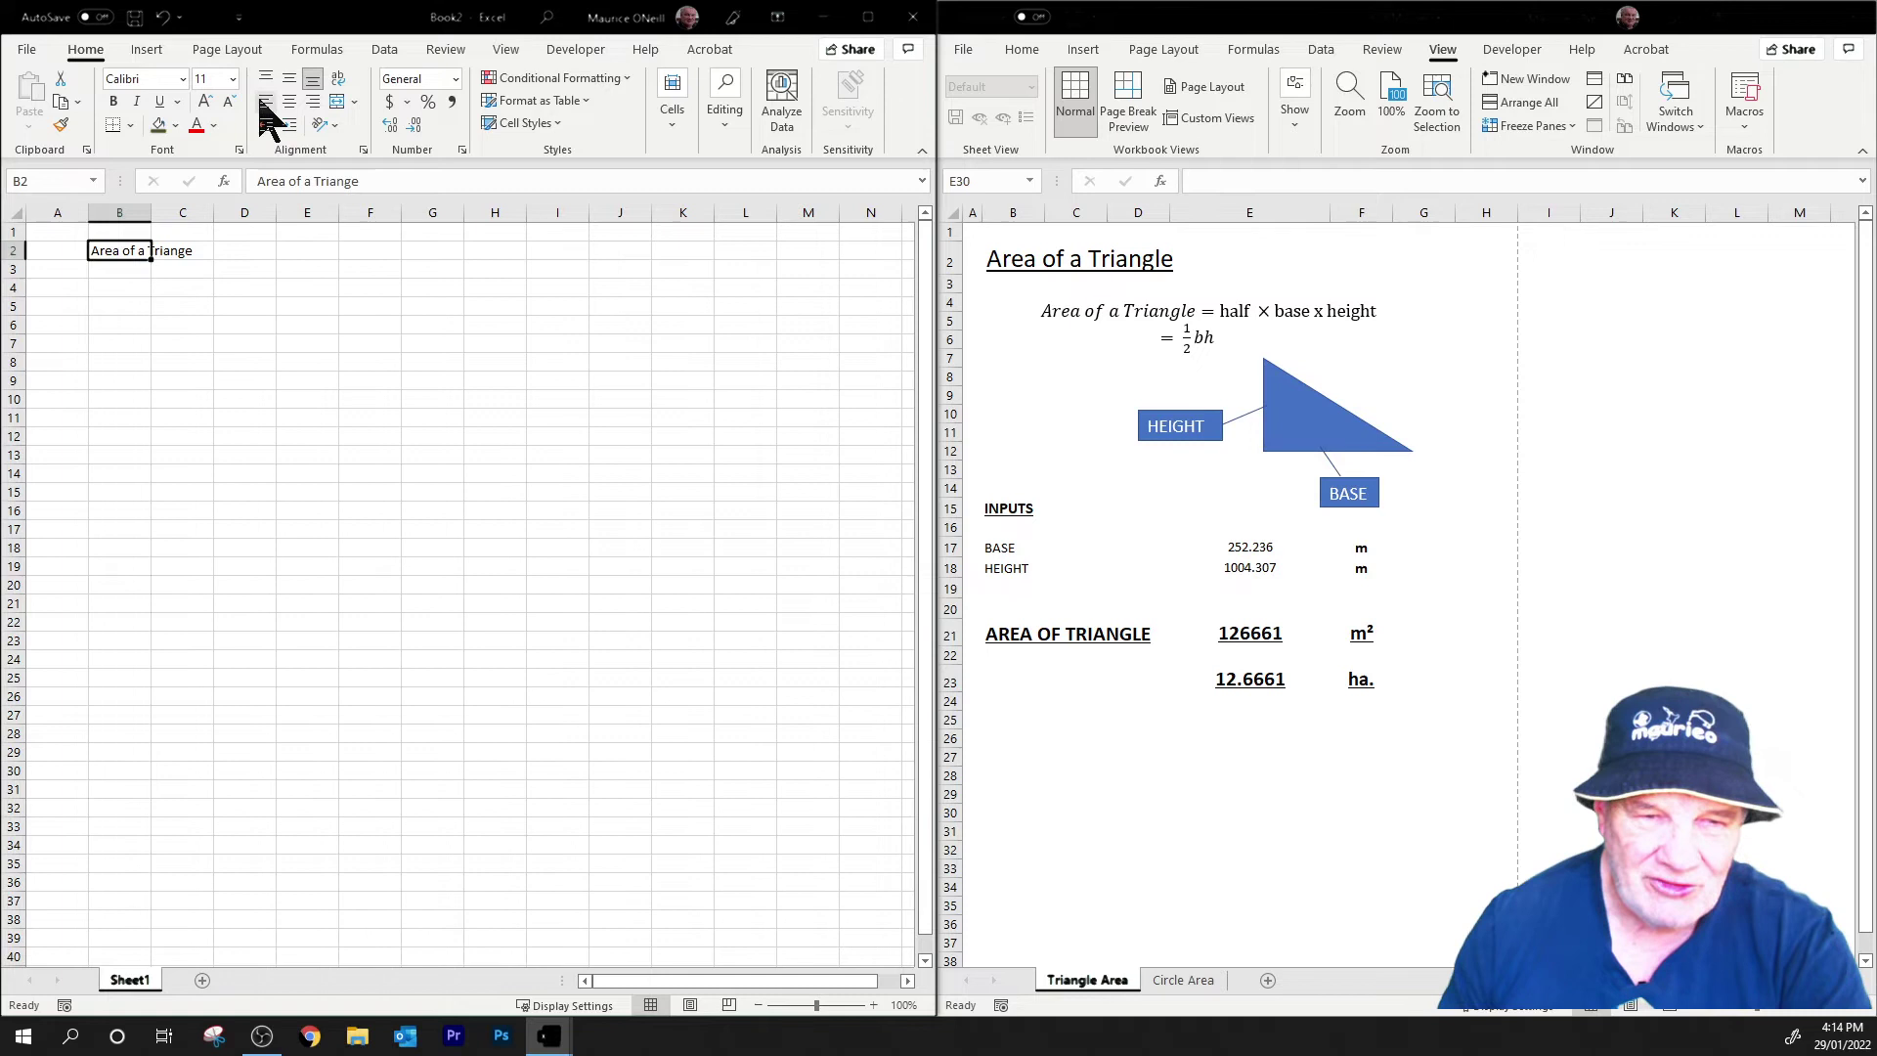
pyautogui.click(115, 102)
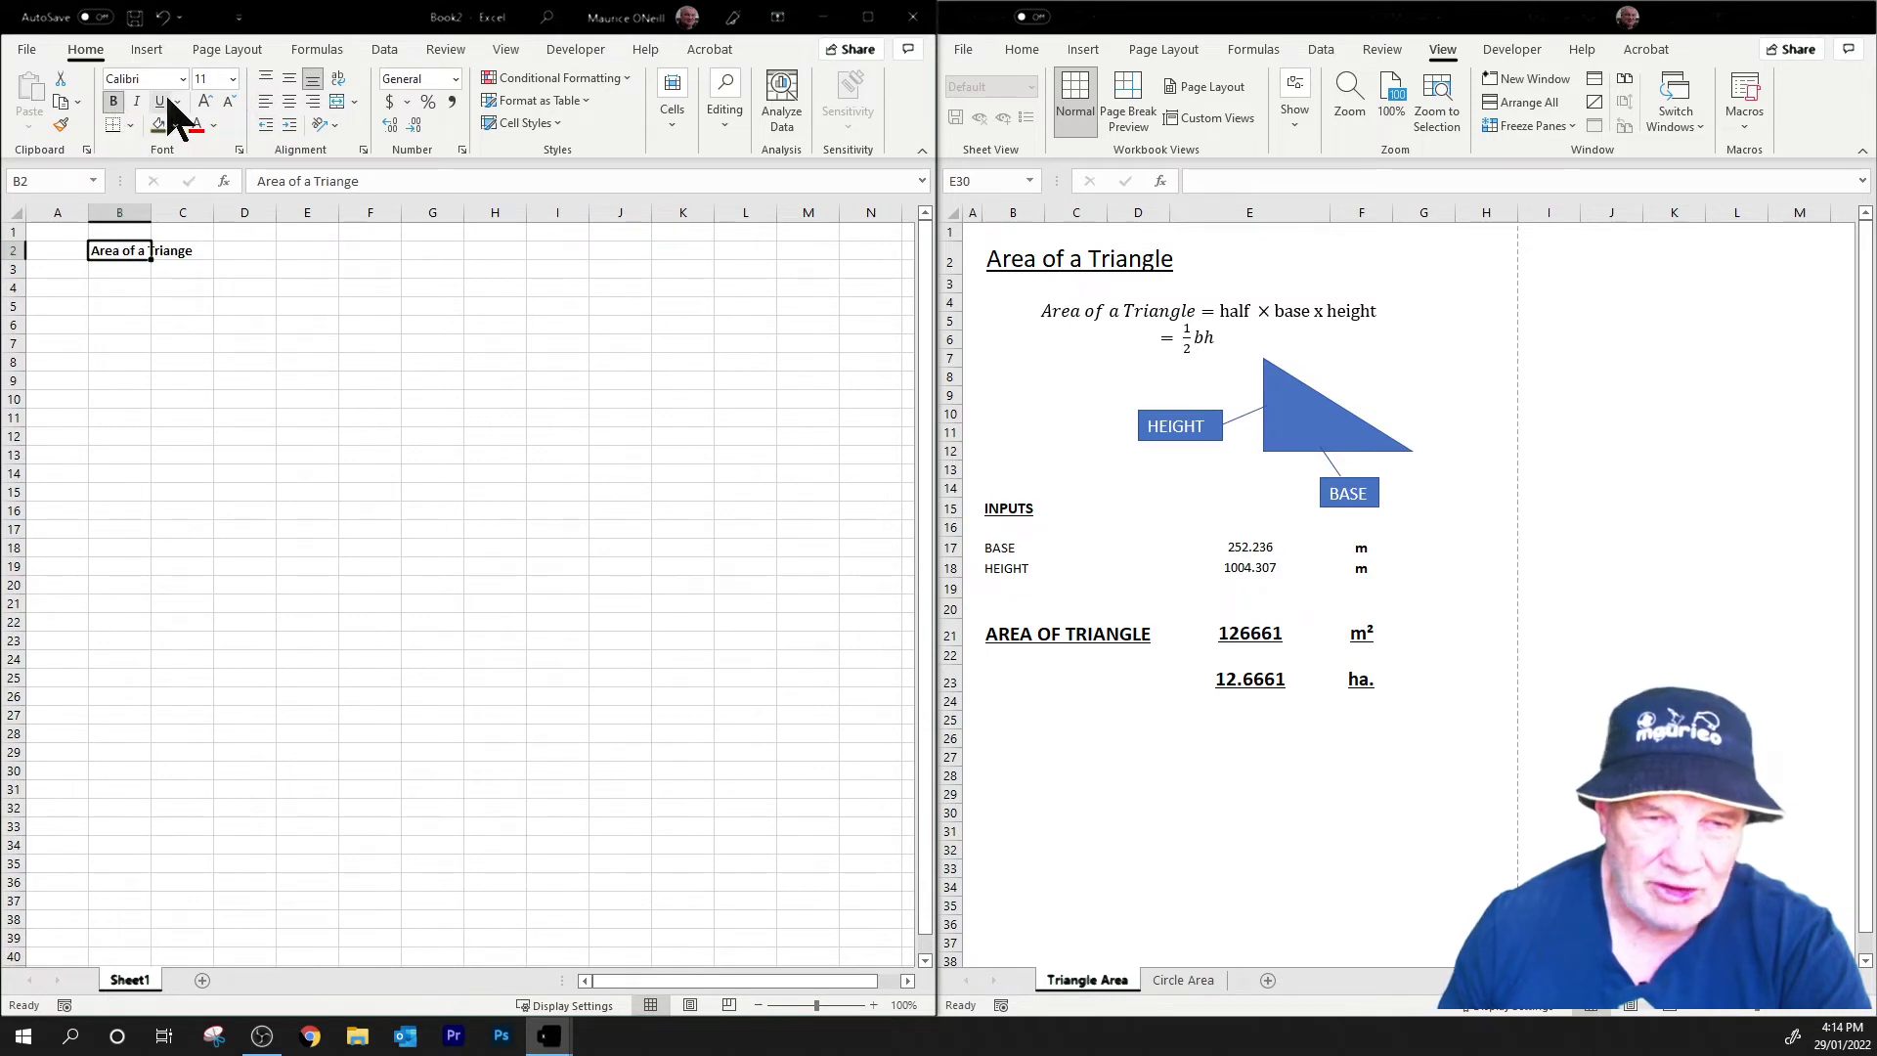
pyautogui.click(159, 102)
pyautogui.click(232, 76)
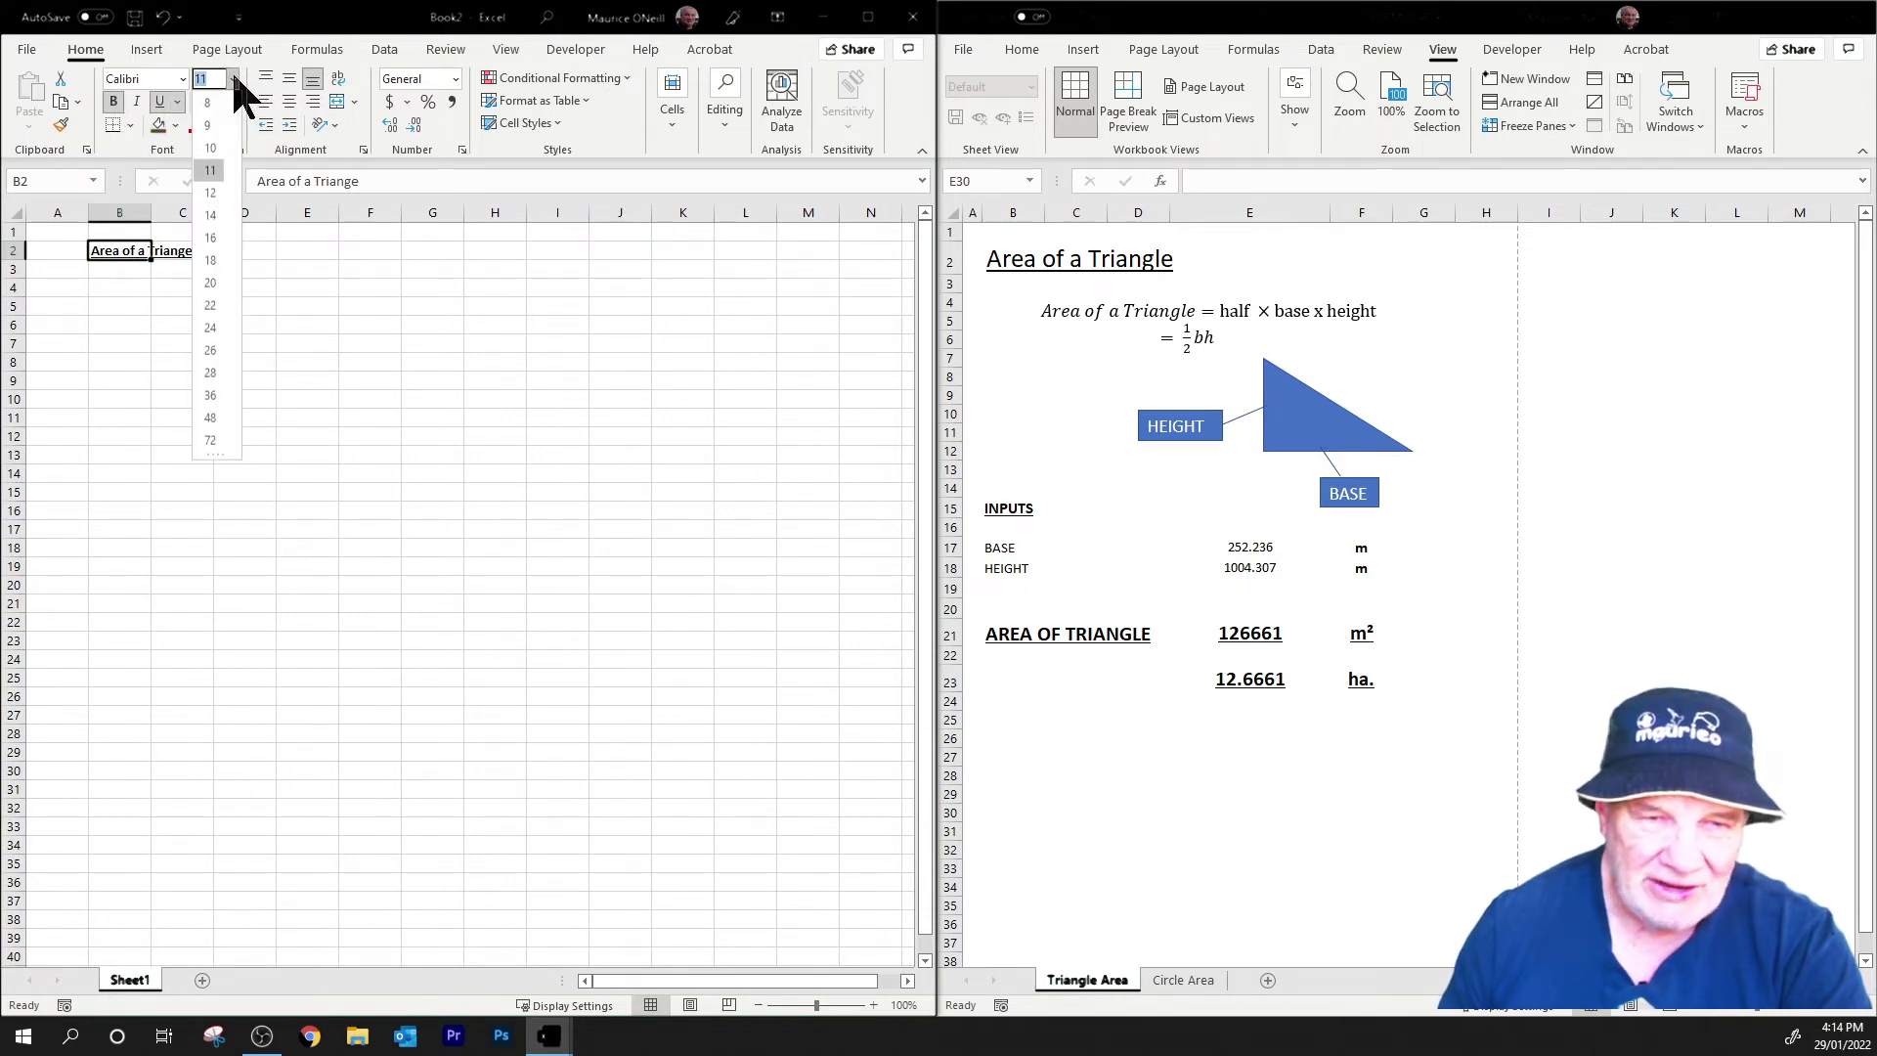
pyautogui.click(210, 216)
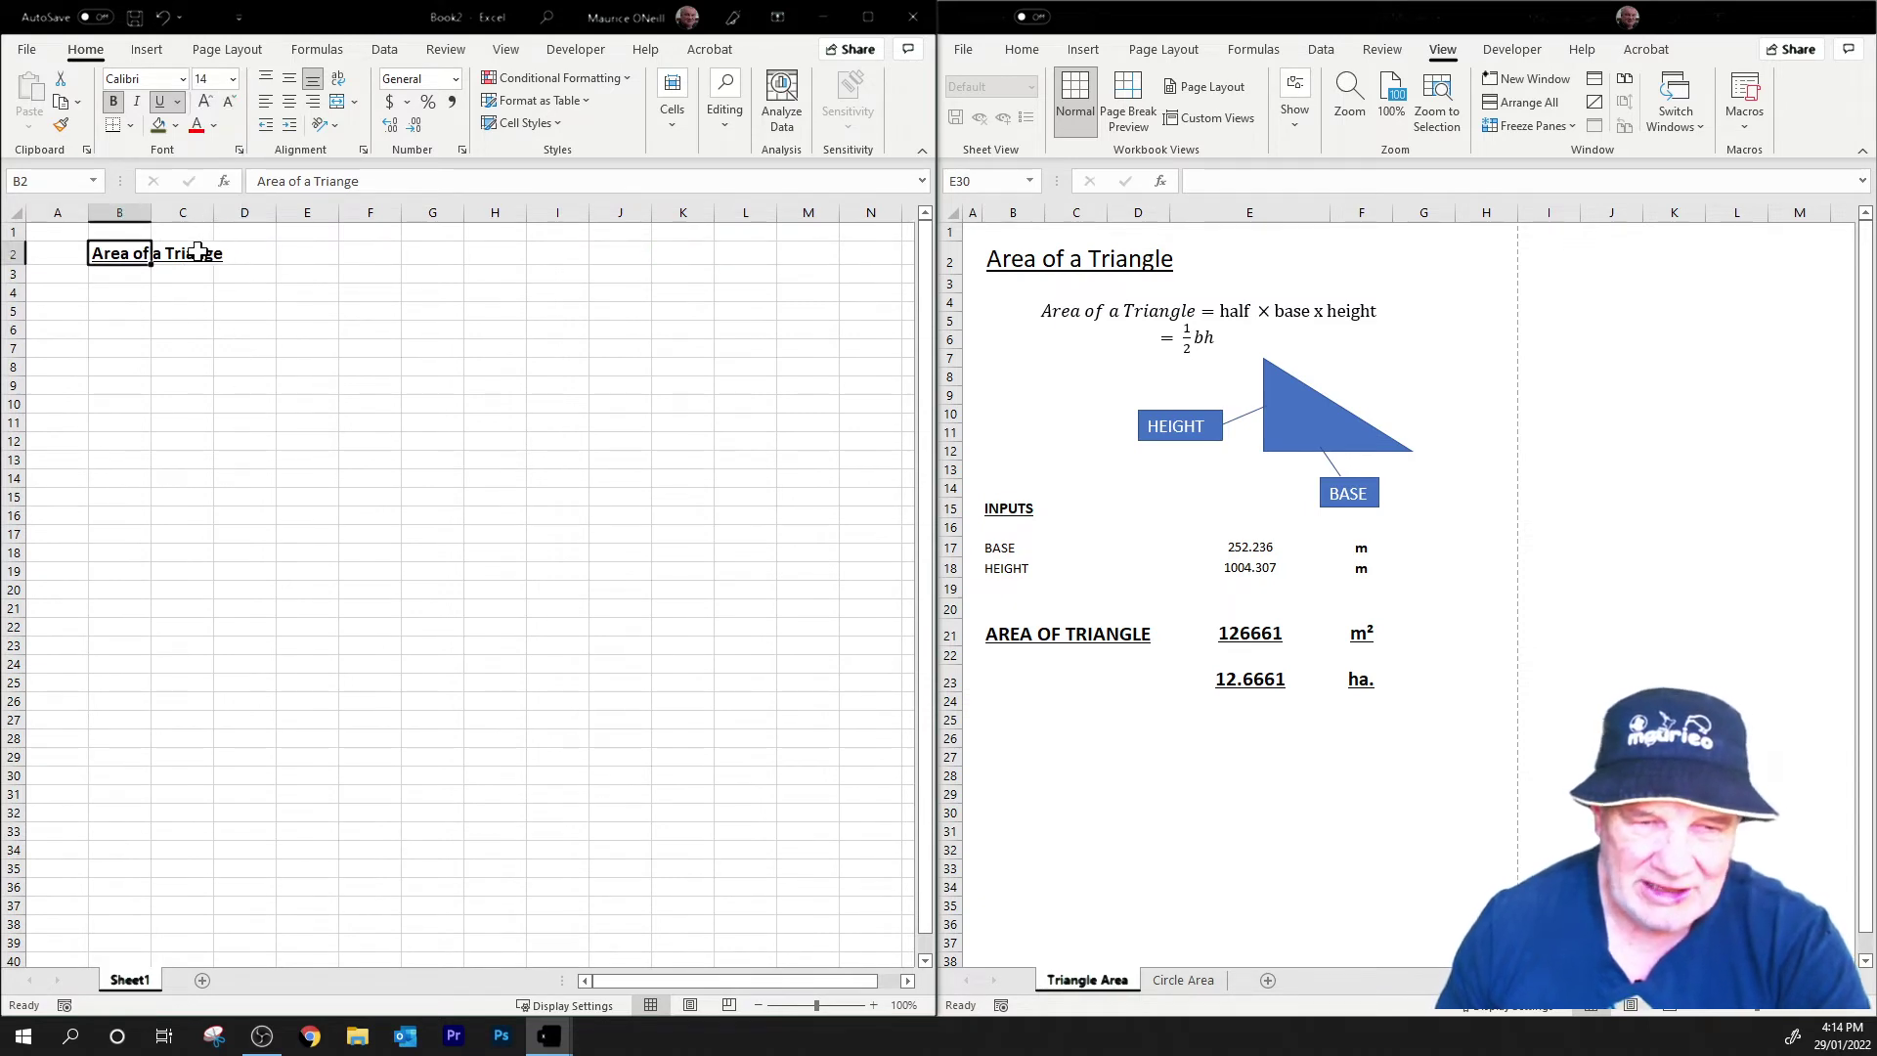
# - Correct the heading to 'Area of a Triangle' and enlarge it to 18 point
pyautogui.click(347, 181)
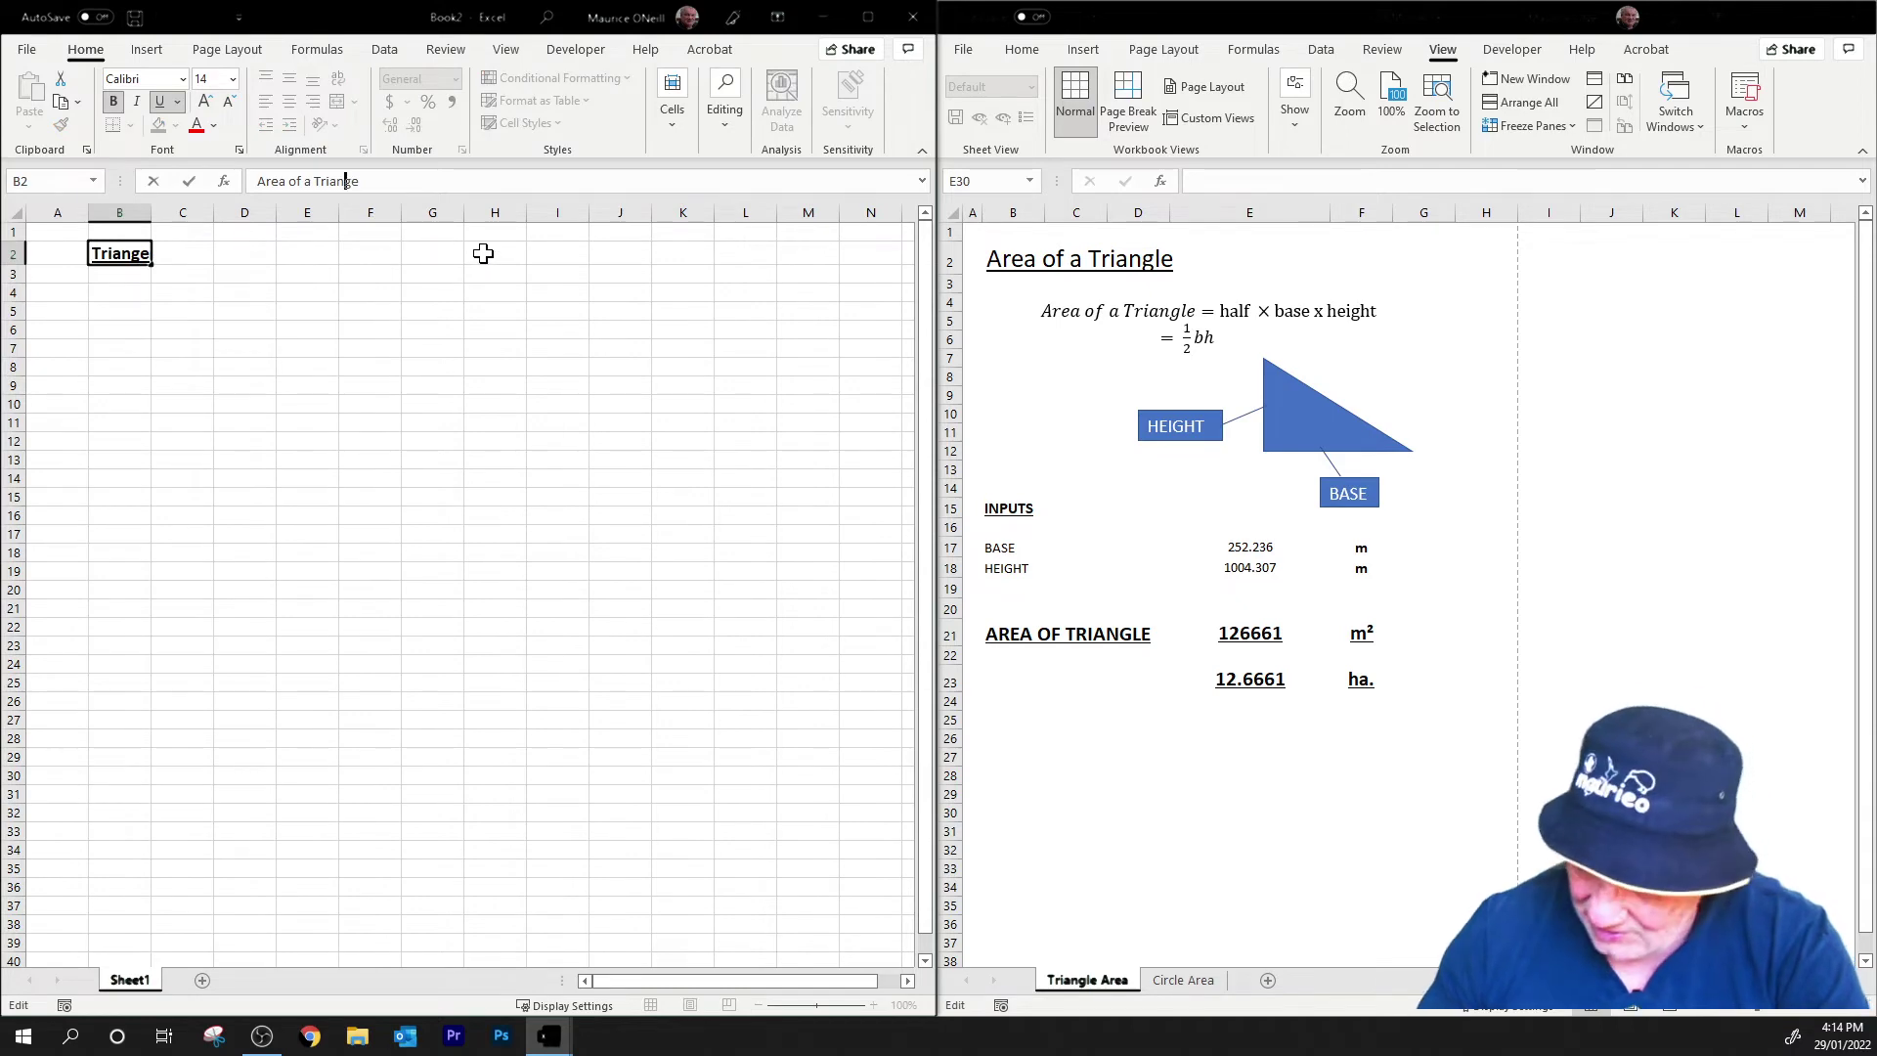
pyautogui.write('l')
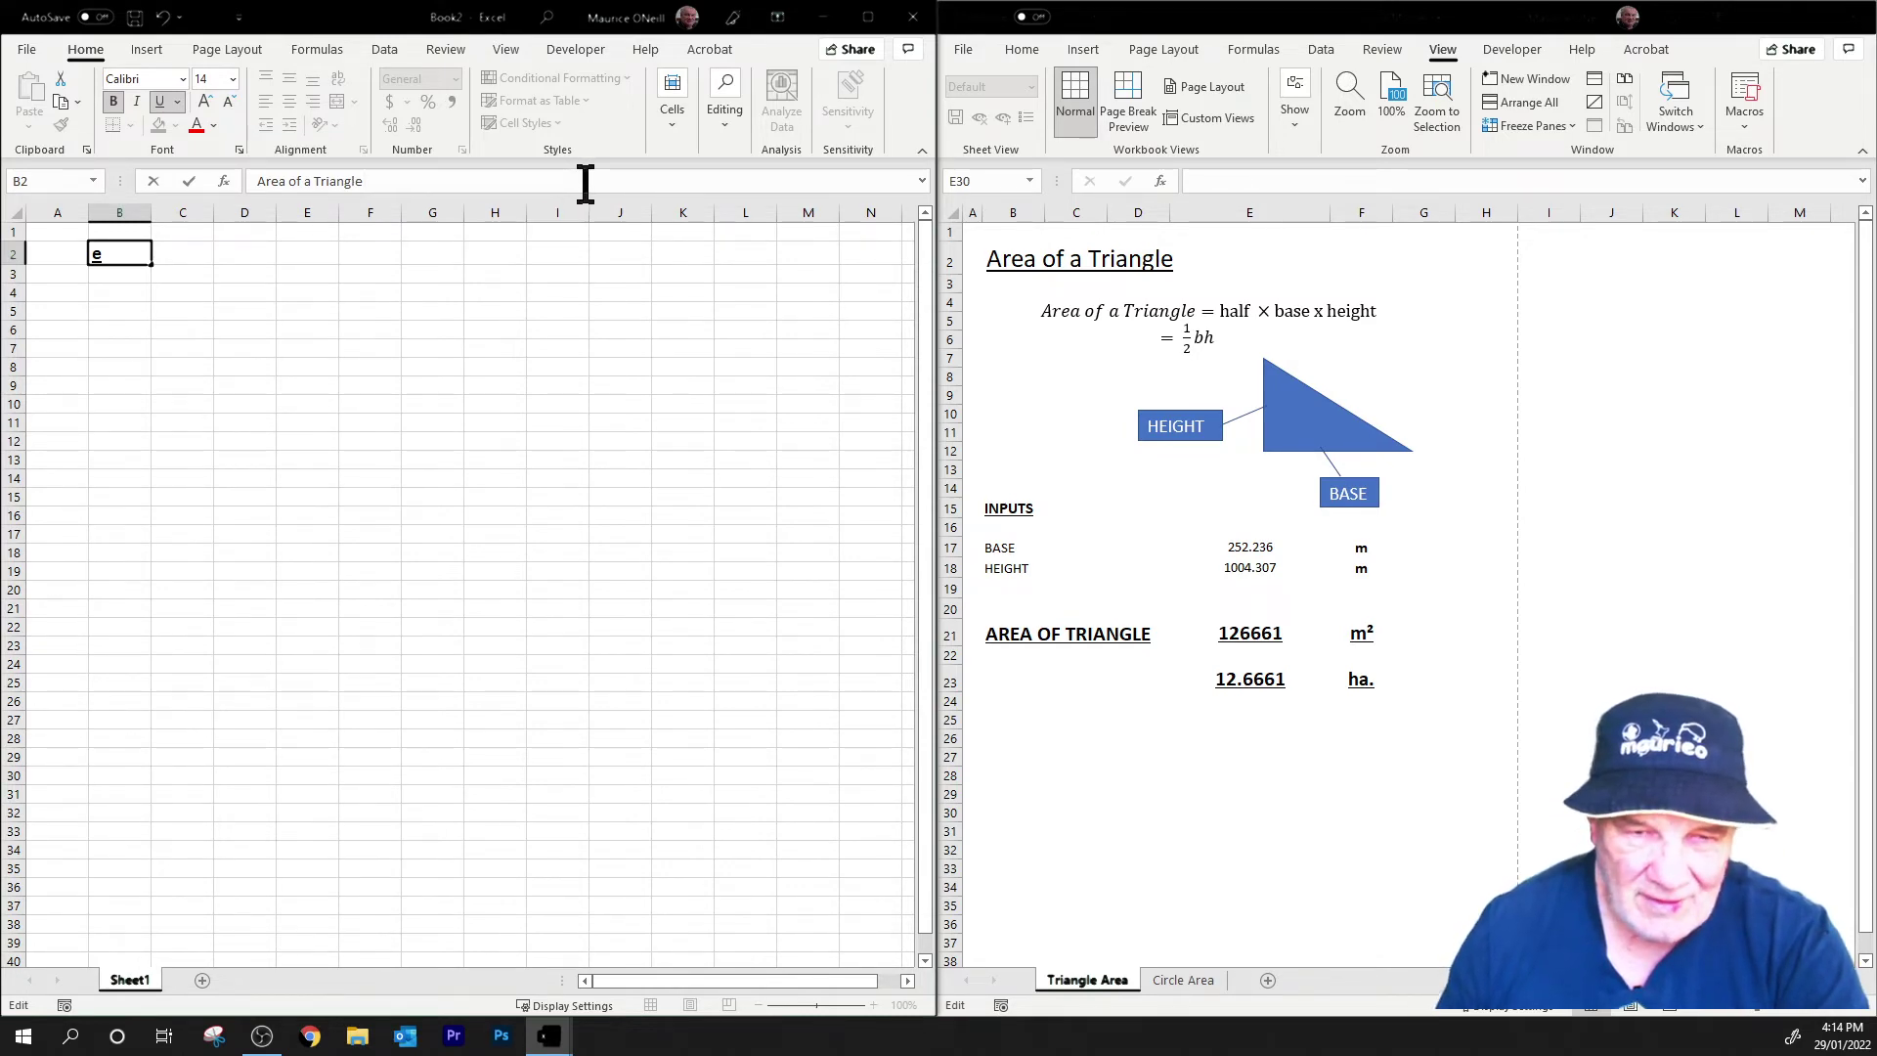
pyautogui.press('Return')
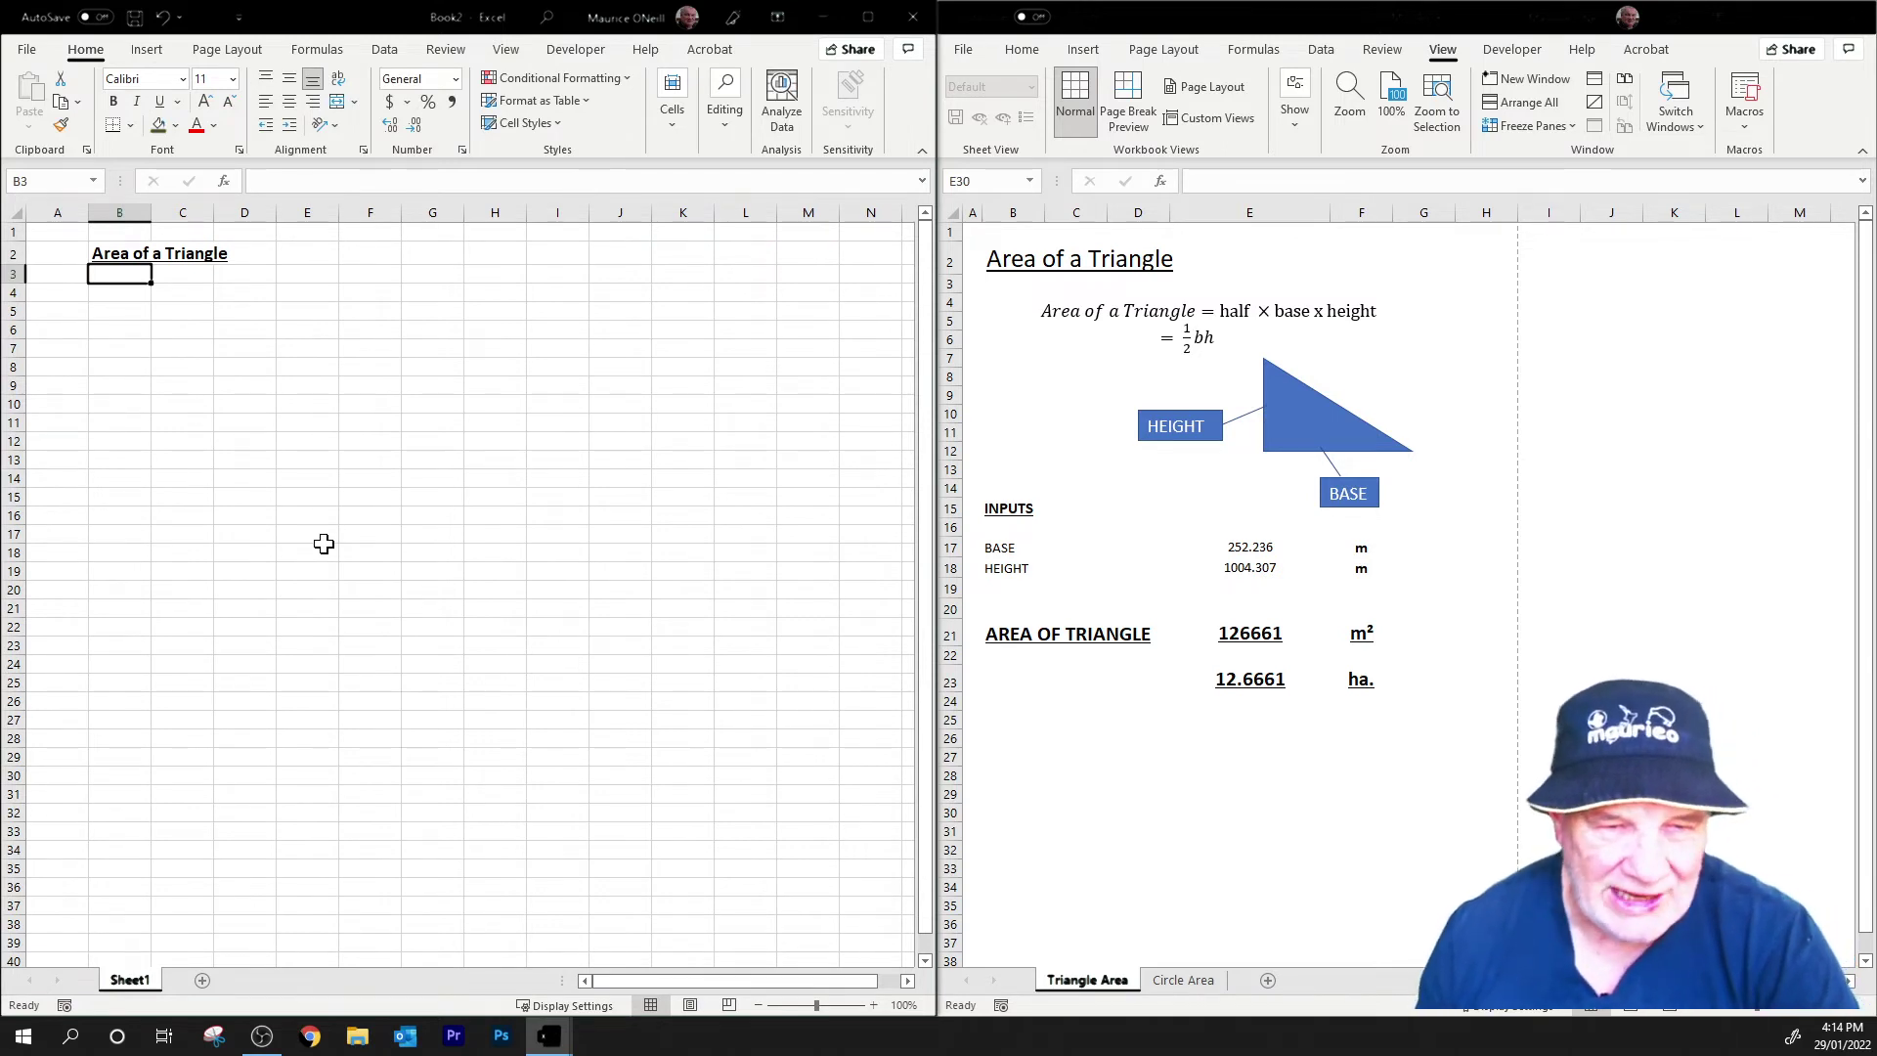
pyautogui.click(114, 256)
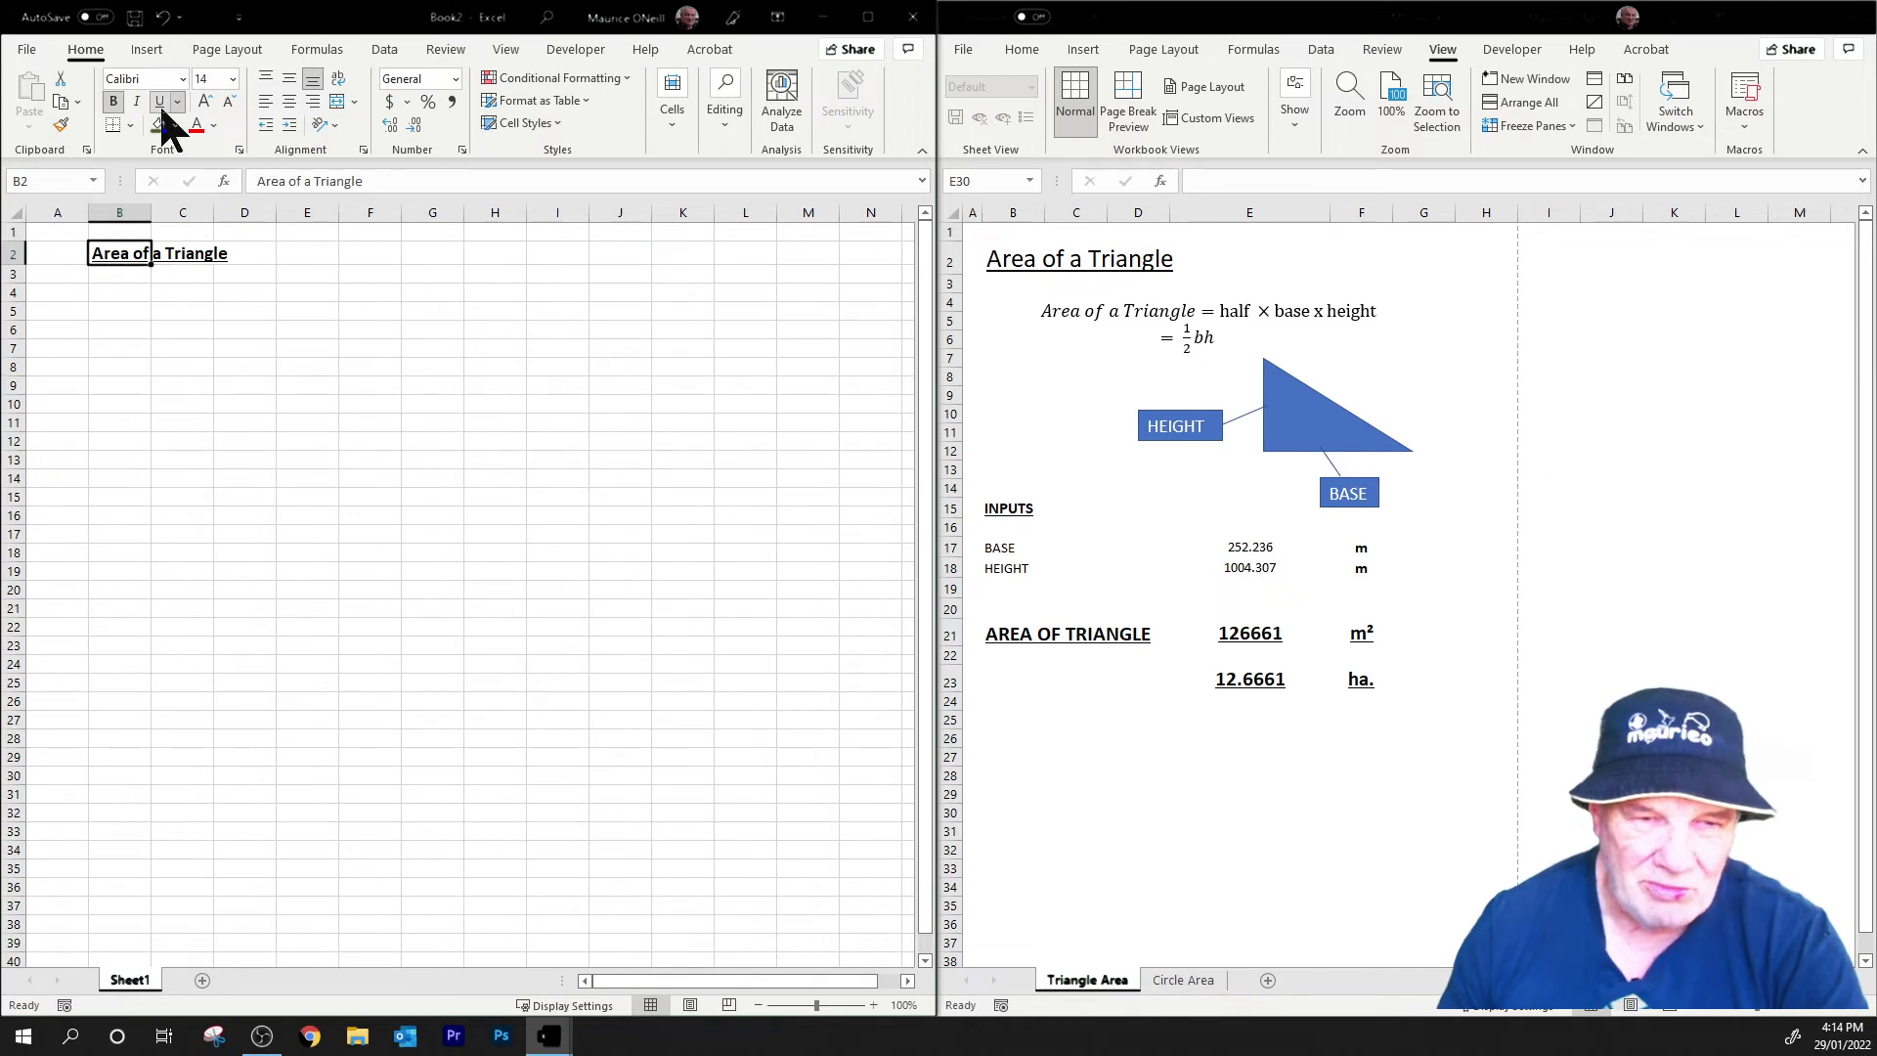
pyautogui.click(233, 80)
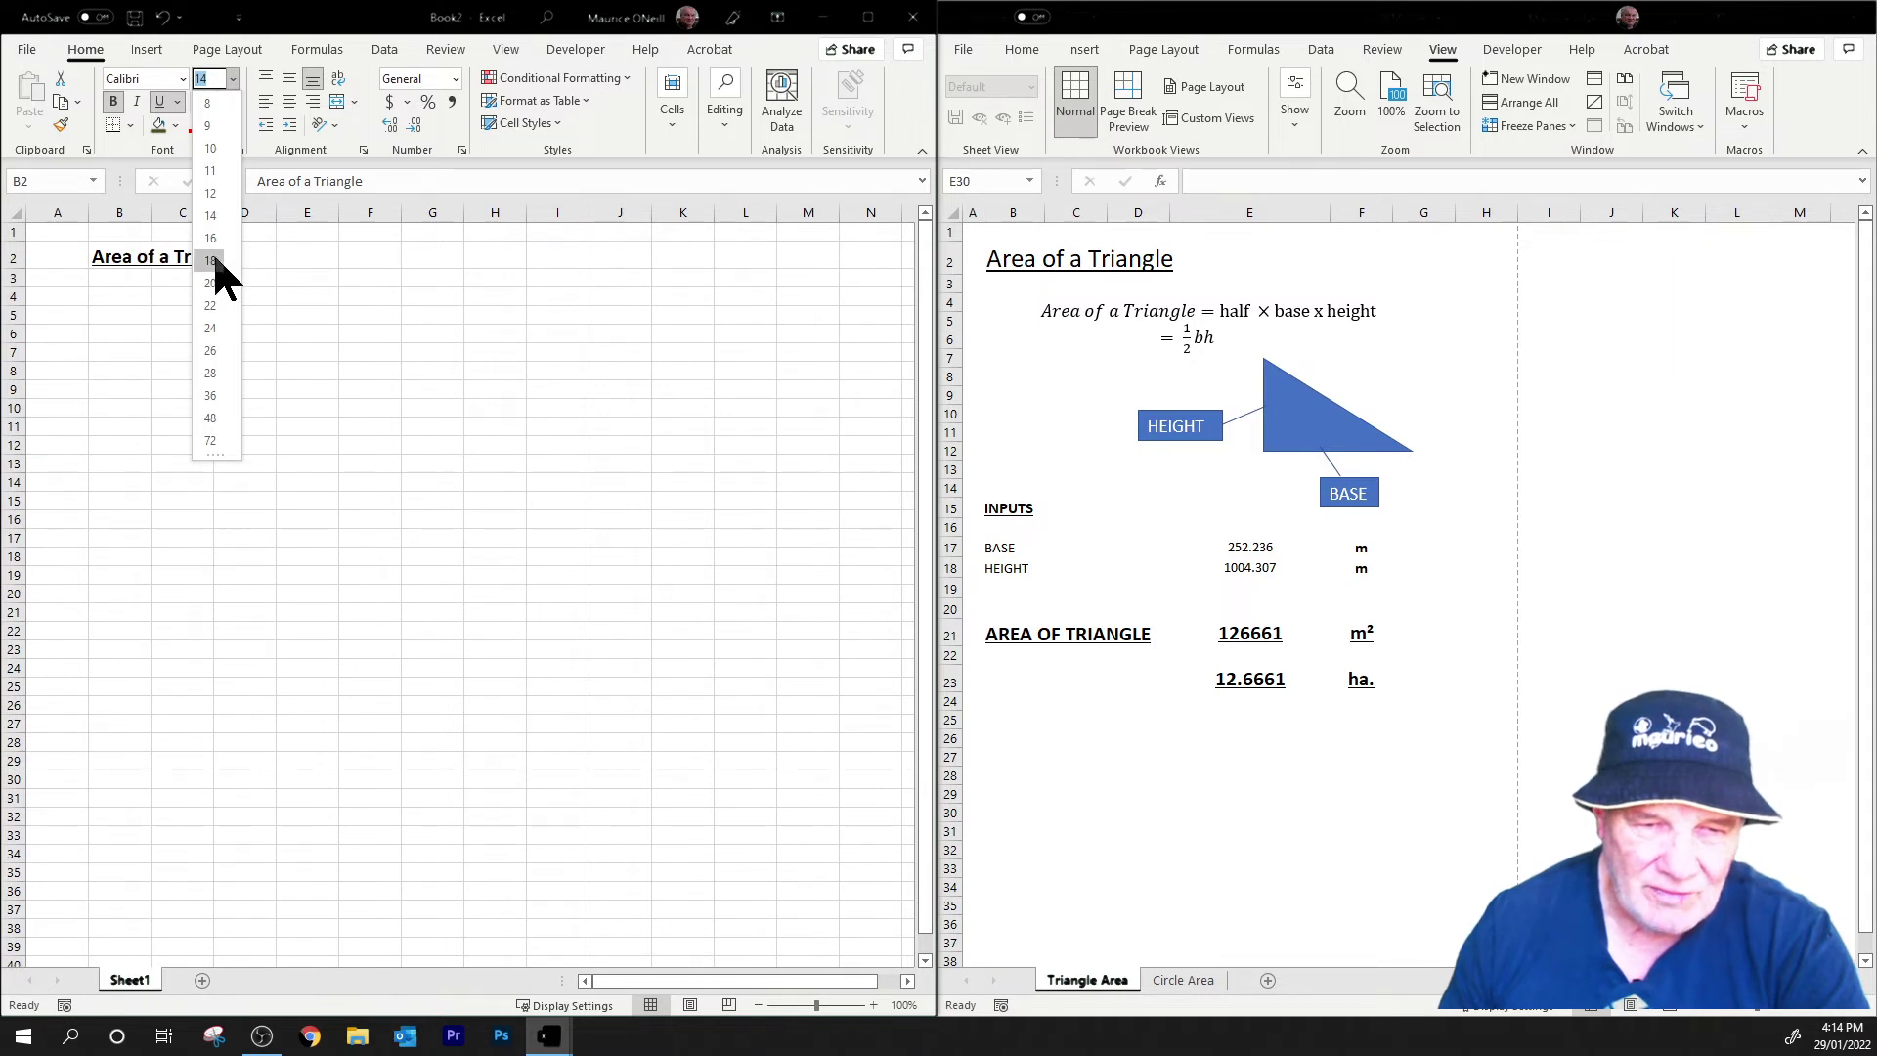
pyautogui.click(212, 262)
pyautogui.click(332, 409)
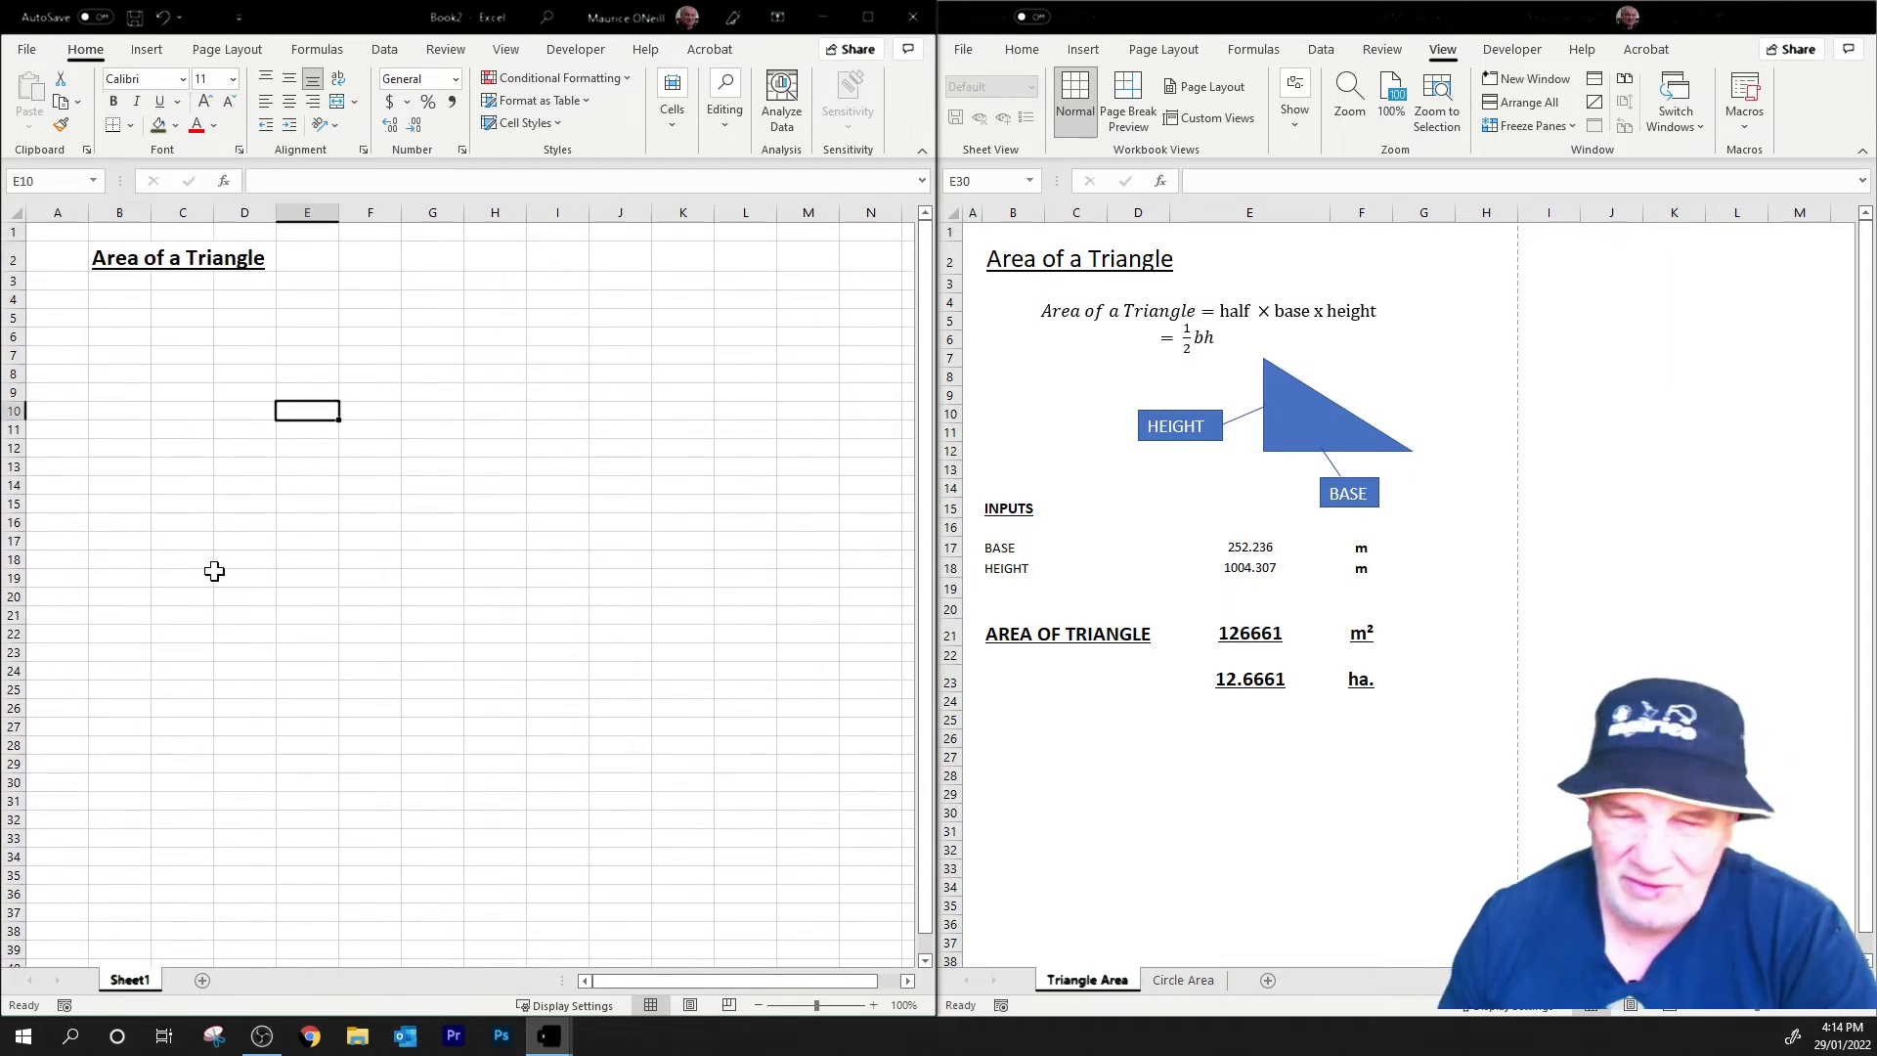
# - Draw a text box spanning roughly B3 to L11 below the heading
pyautogui.click(187, 300)
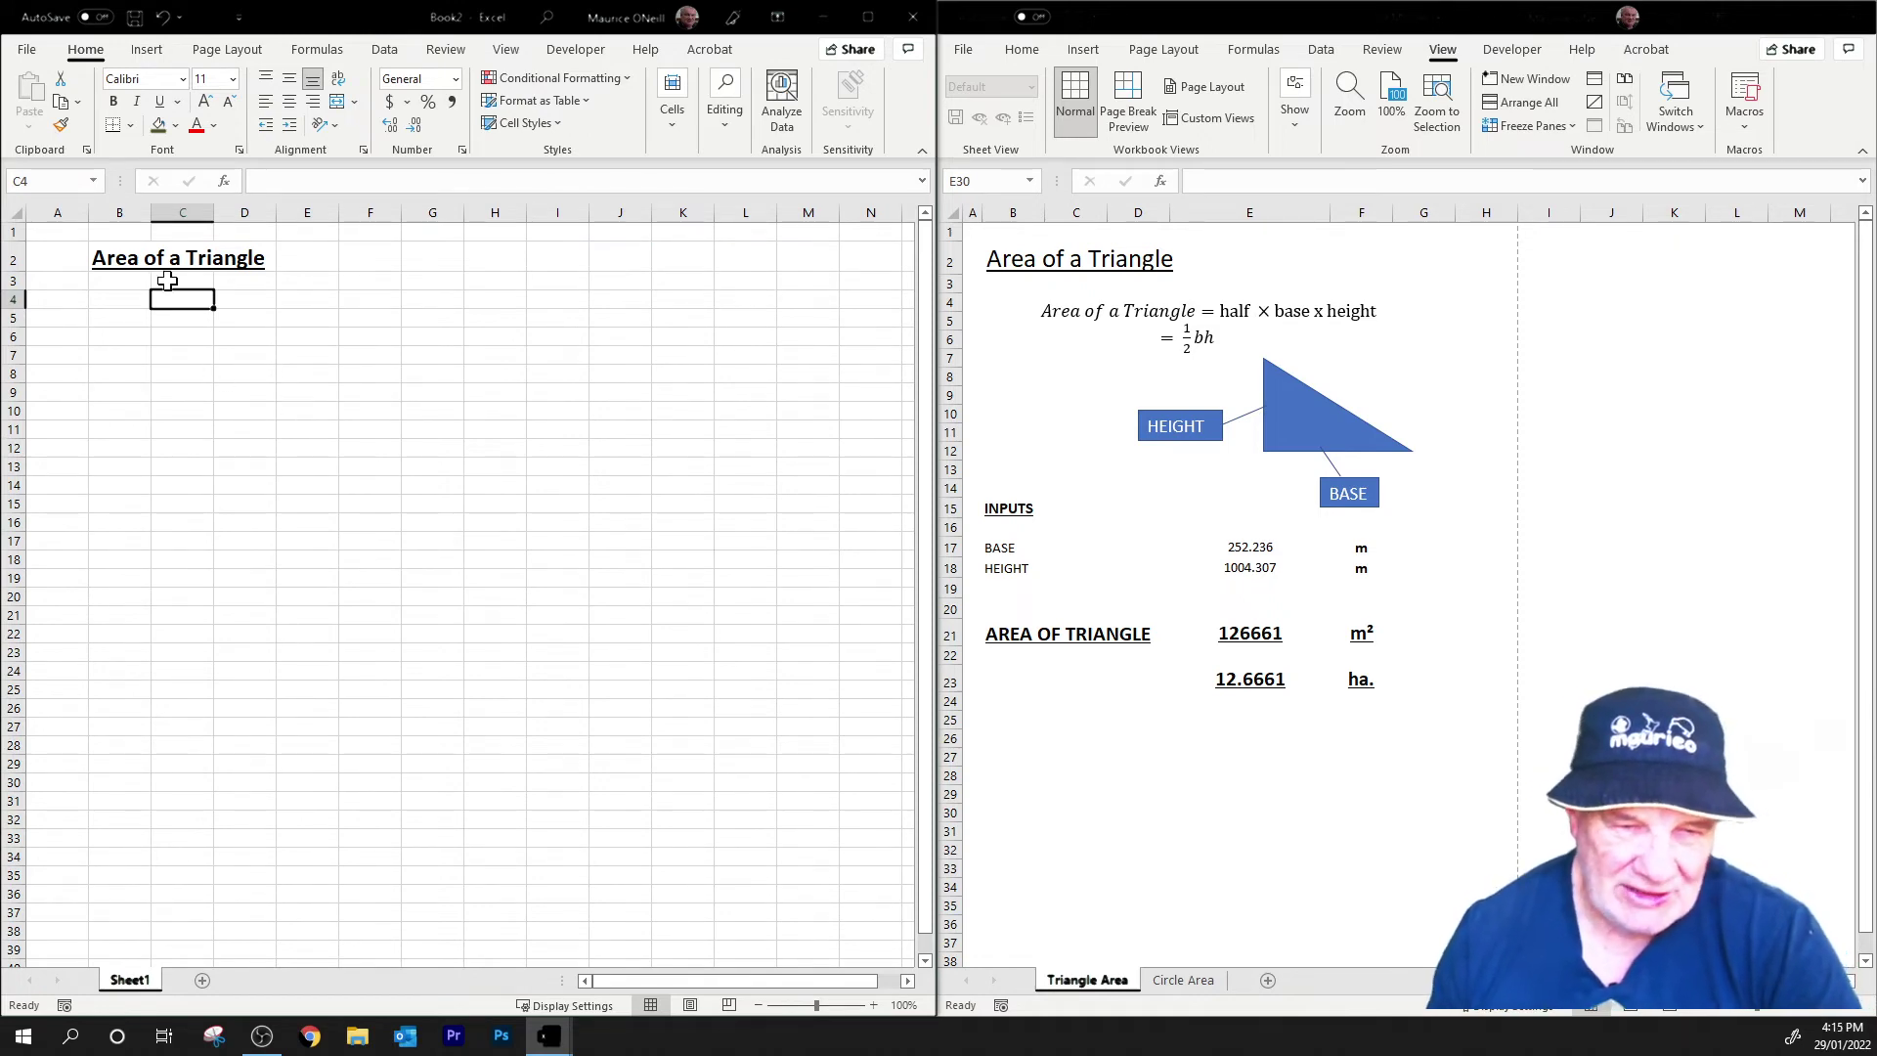
pyautogui.click(137, 301)
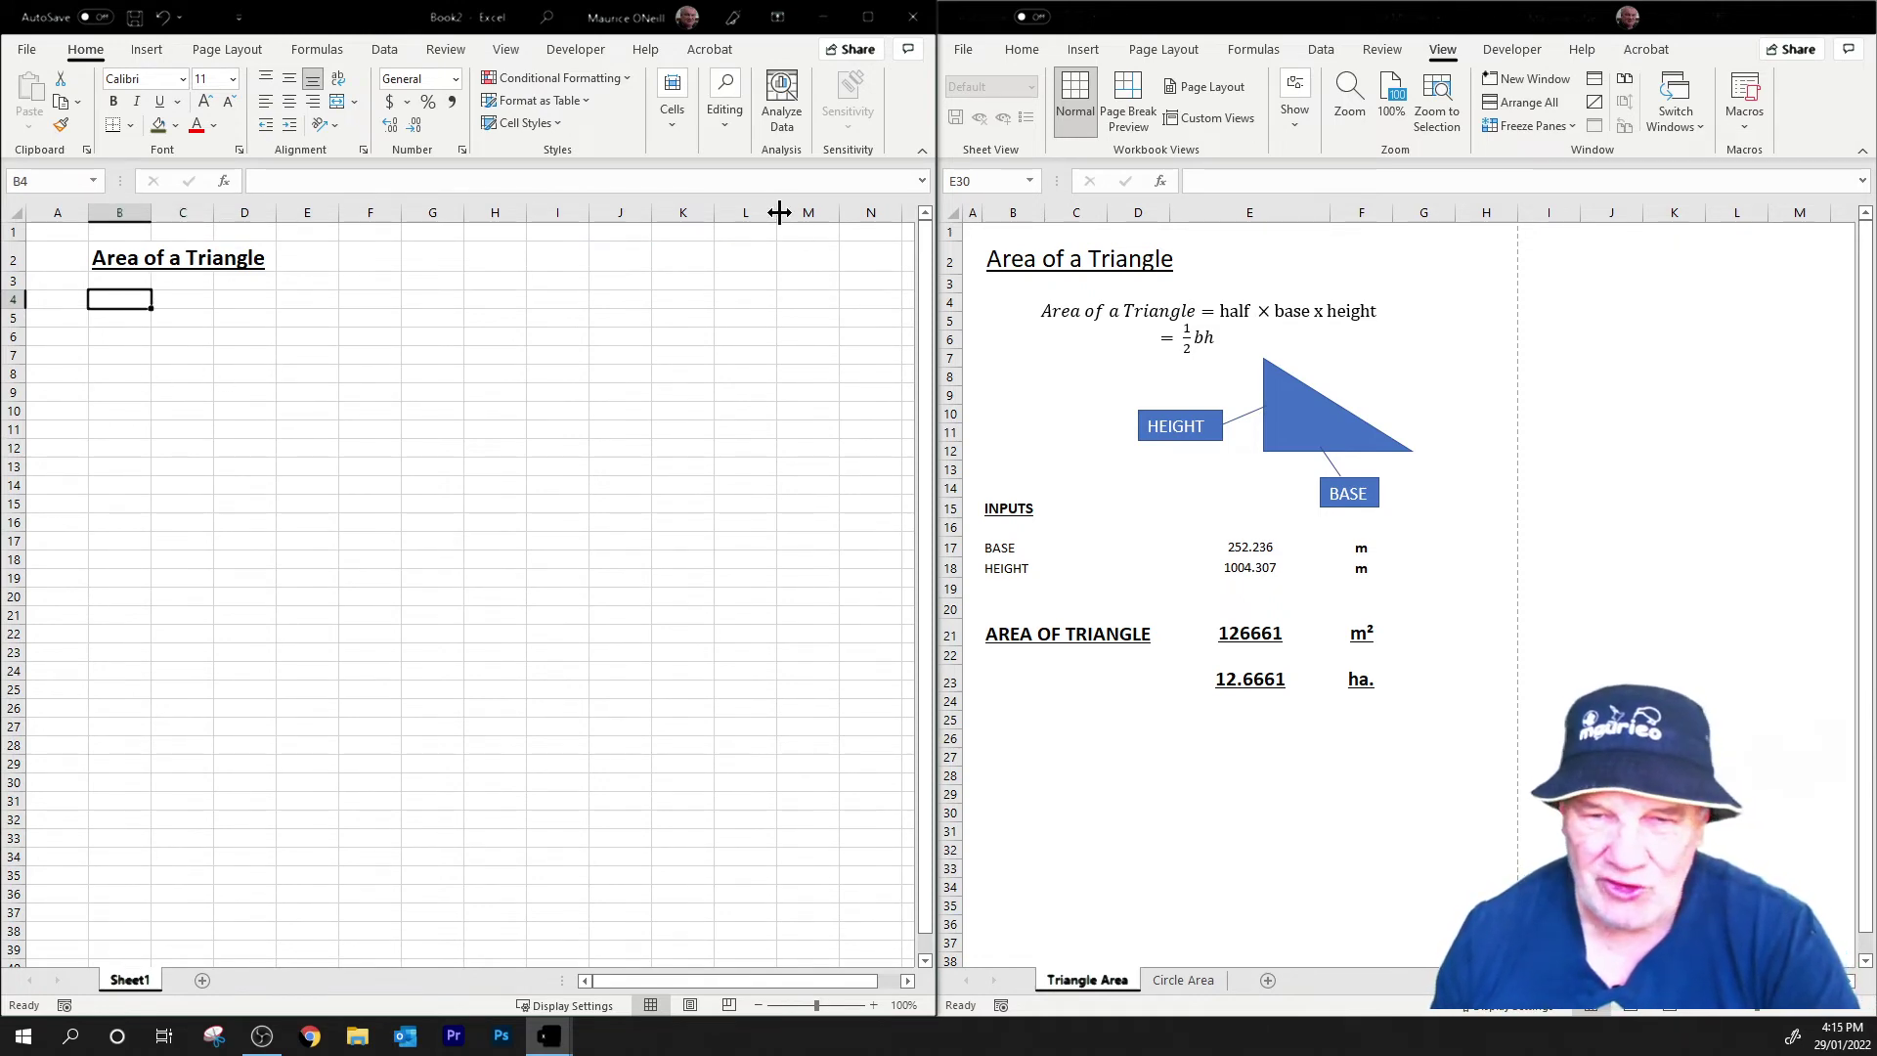
pyautogui.click(148, 48)
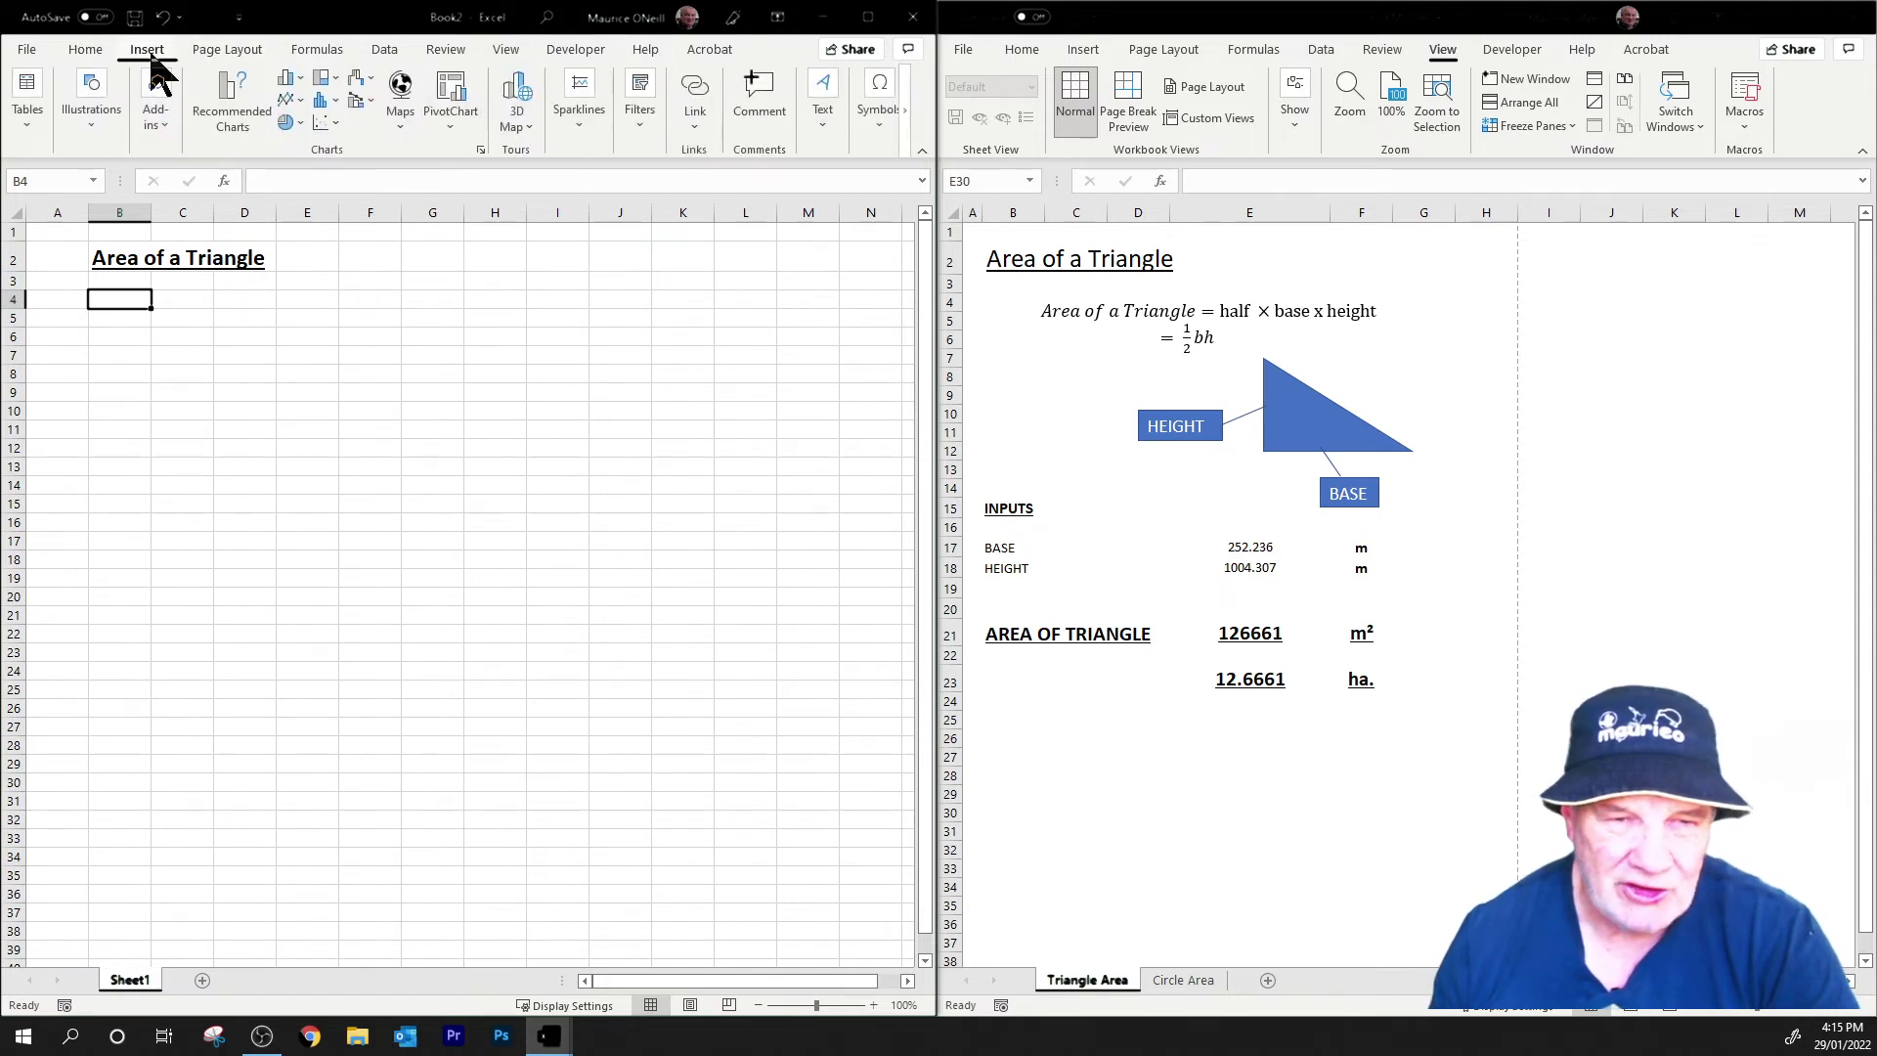
pyautogui.click(819, 115)
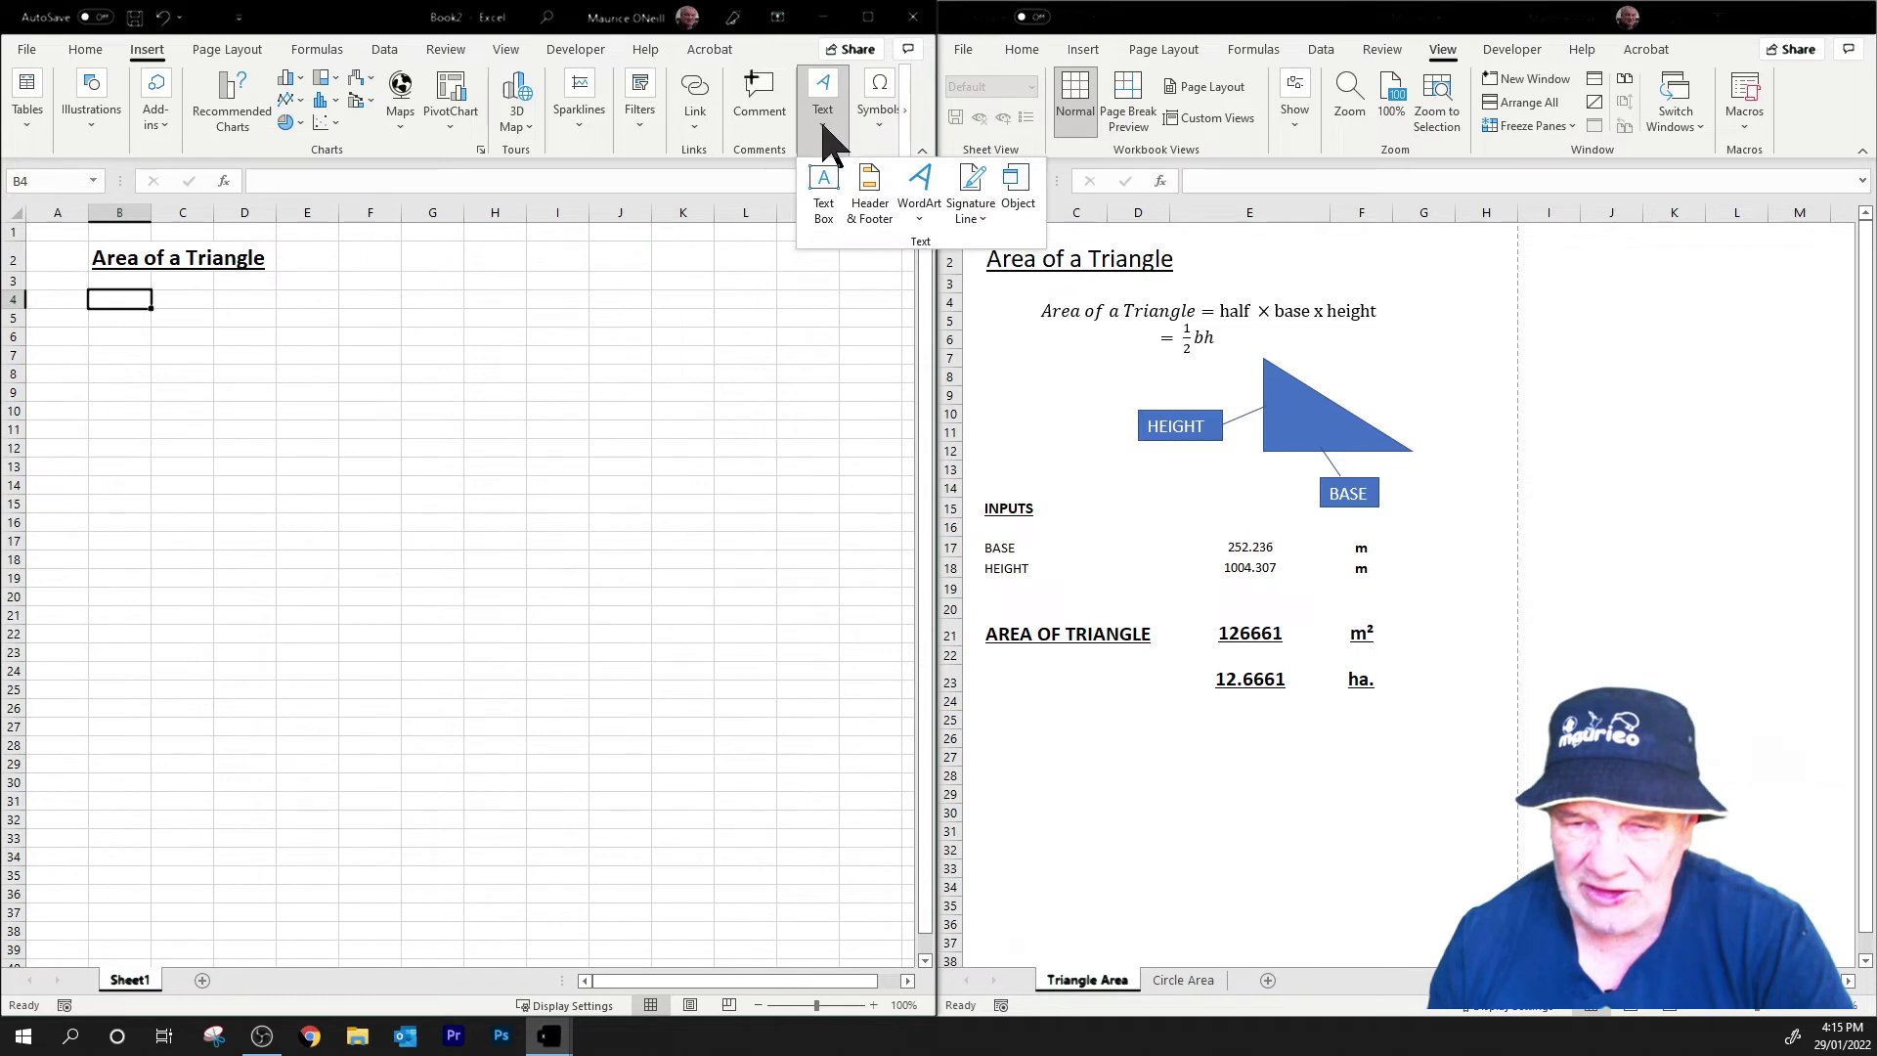
pyautogui.click(826, 191)
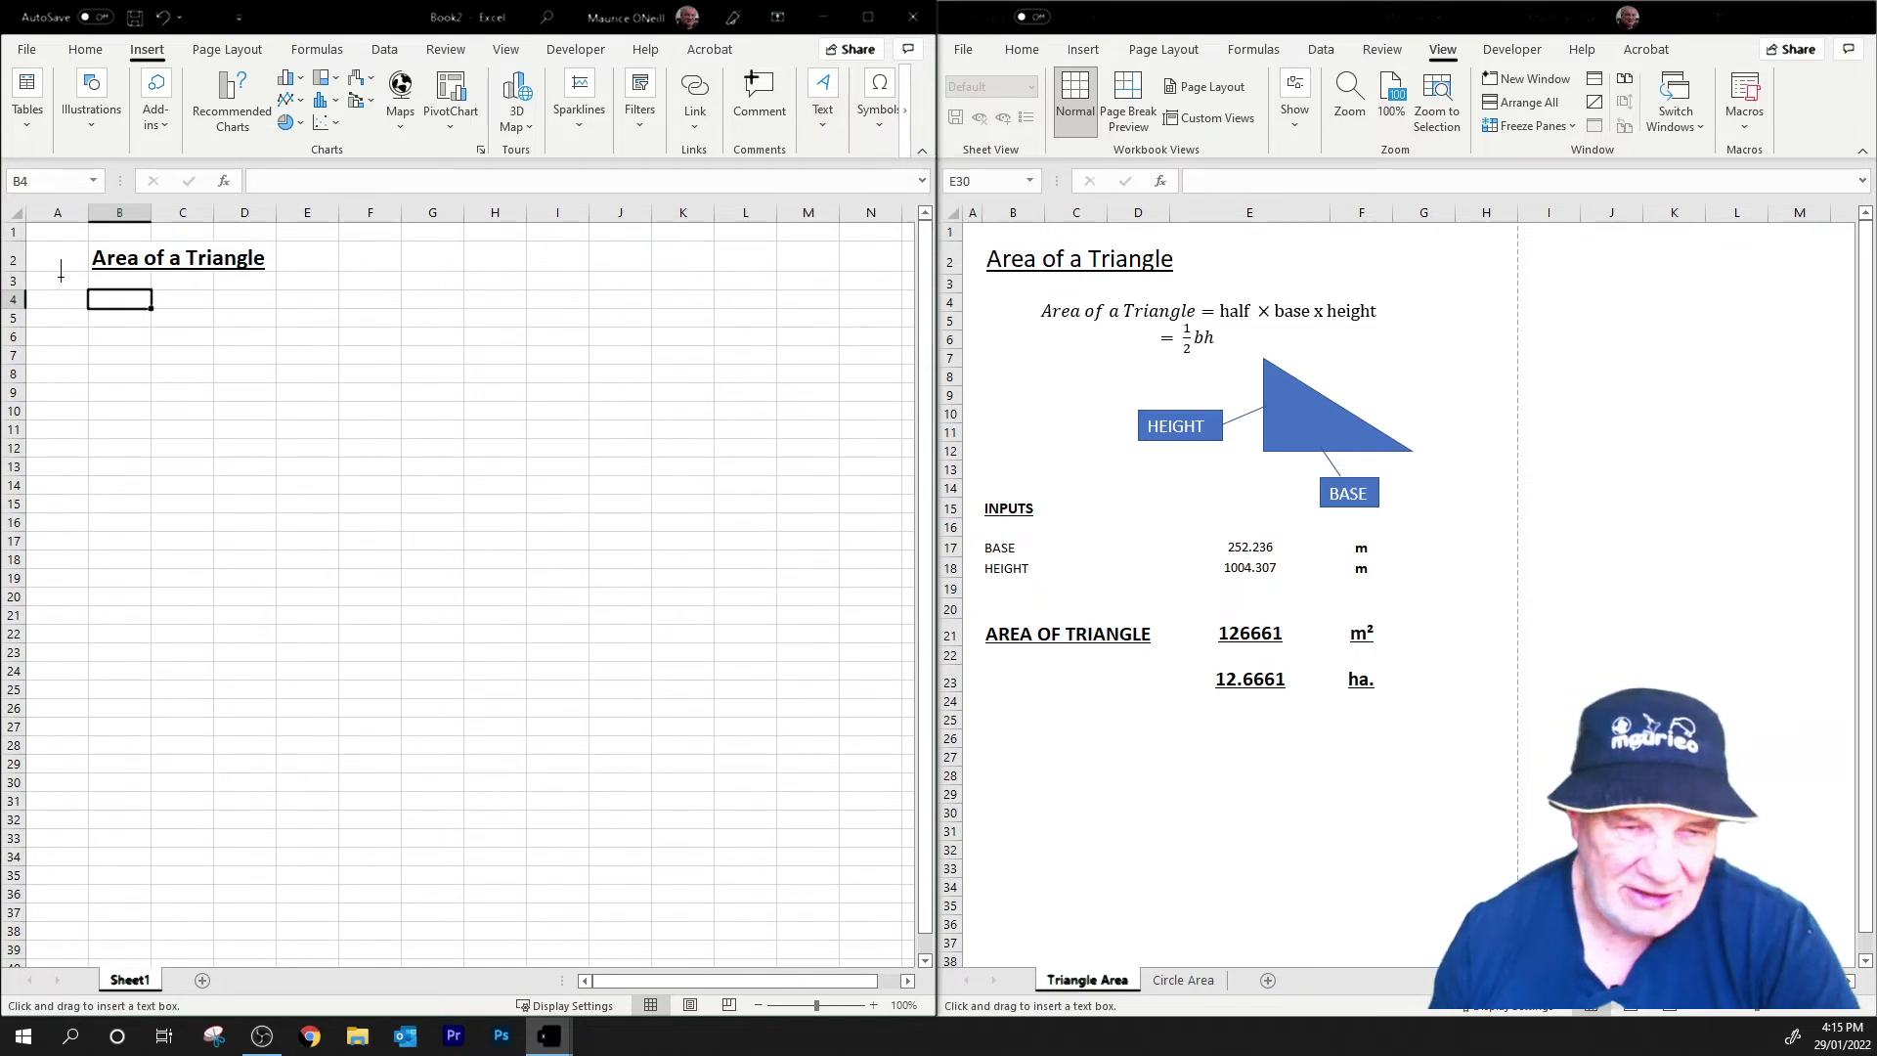
pyautogui.moveTo(87, 284); pyautogui.dragTo(743, 429)
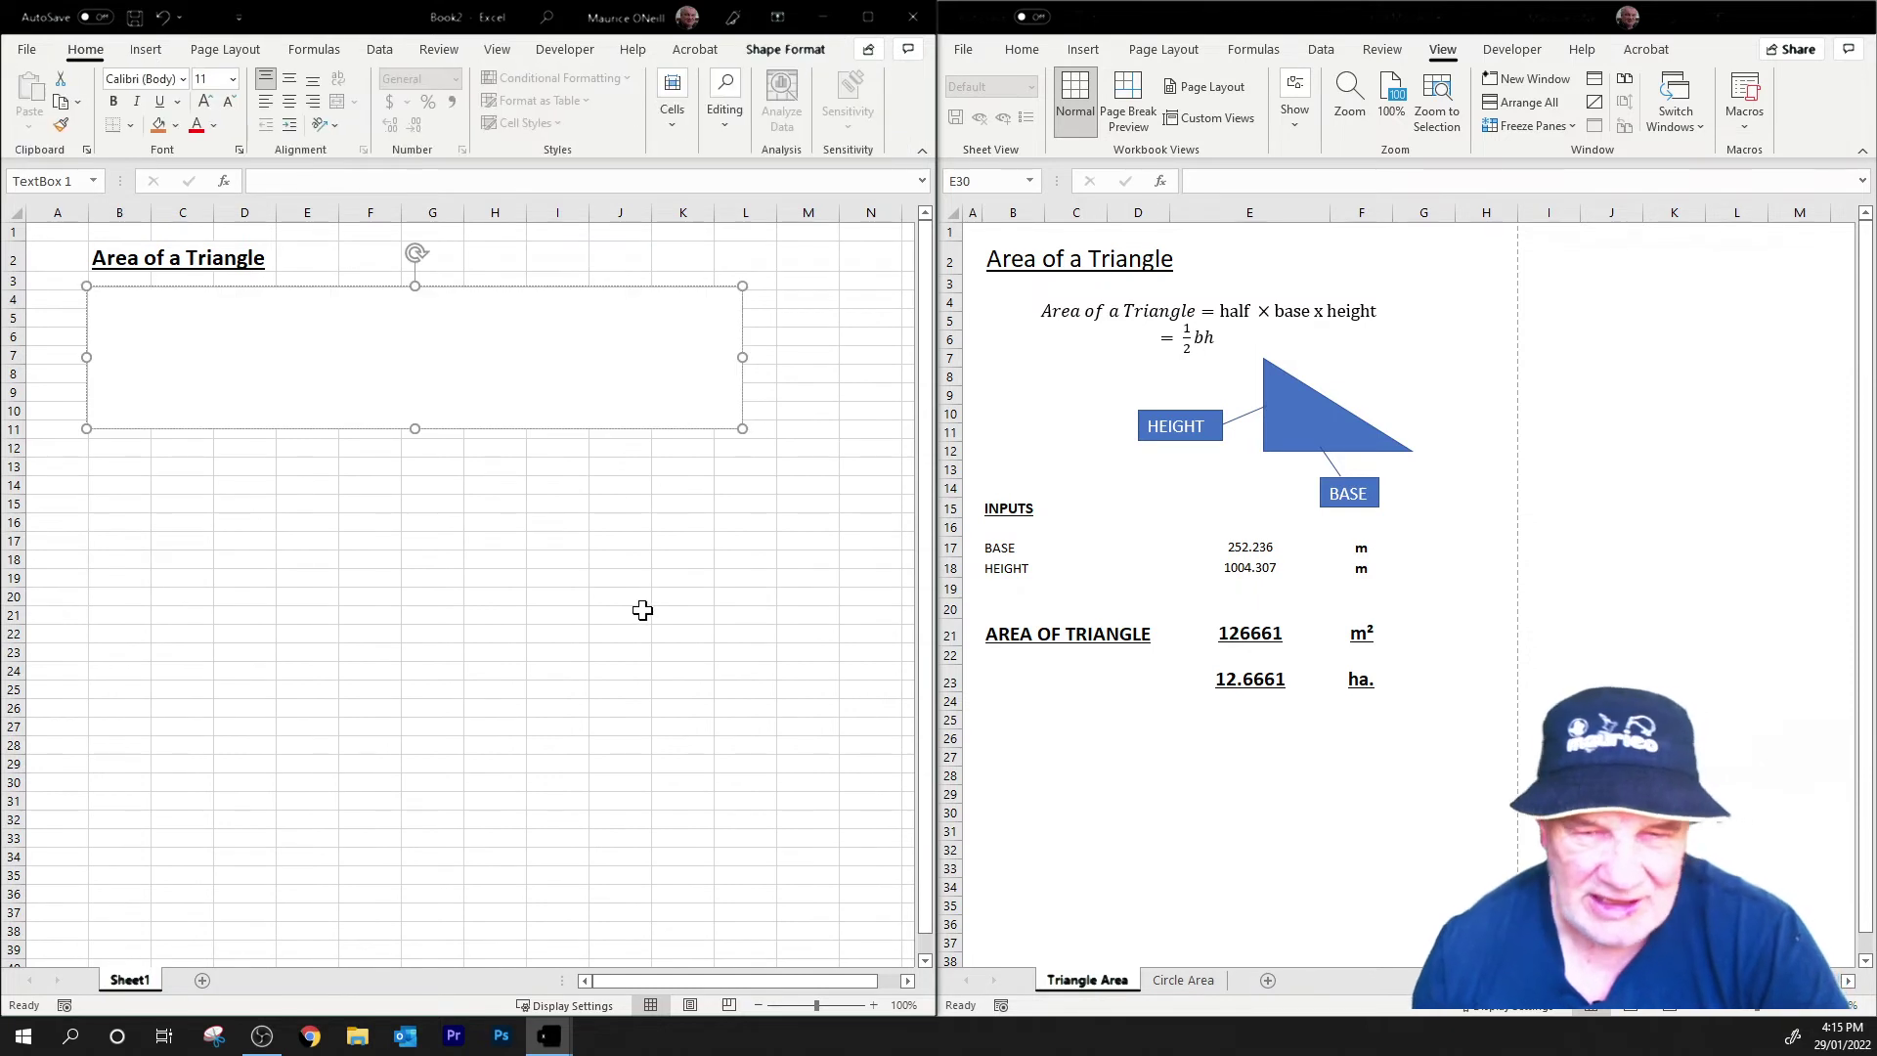
# - Insert an equation reading 'Area of Triangle' in the text box, followed by '= half'
pyautogui.click(145, 50)
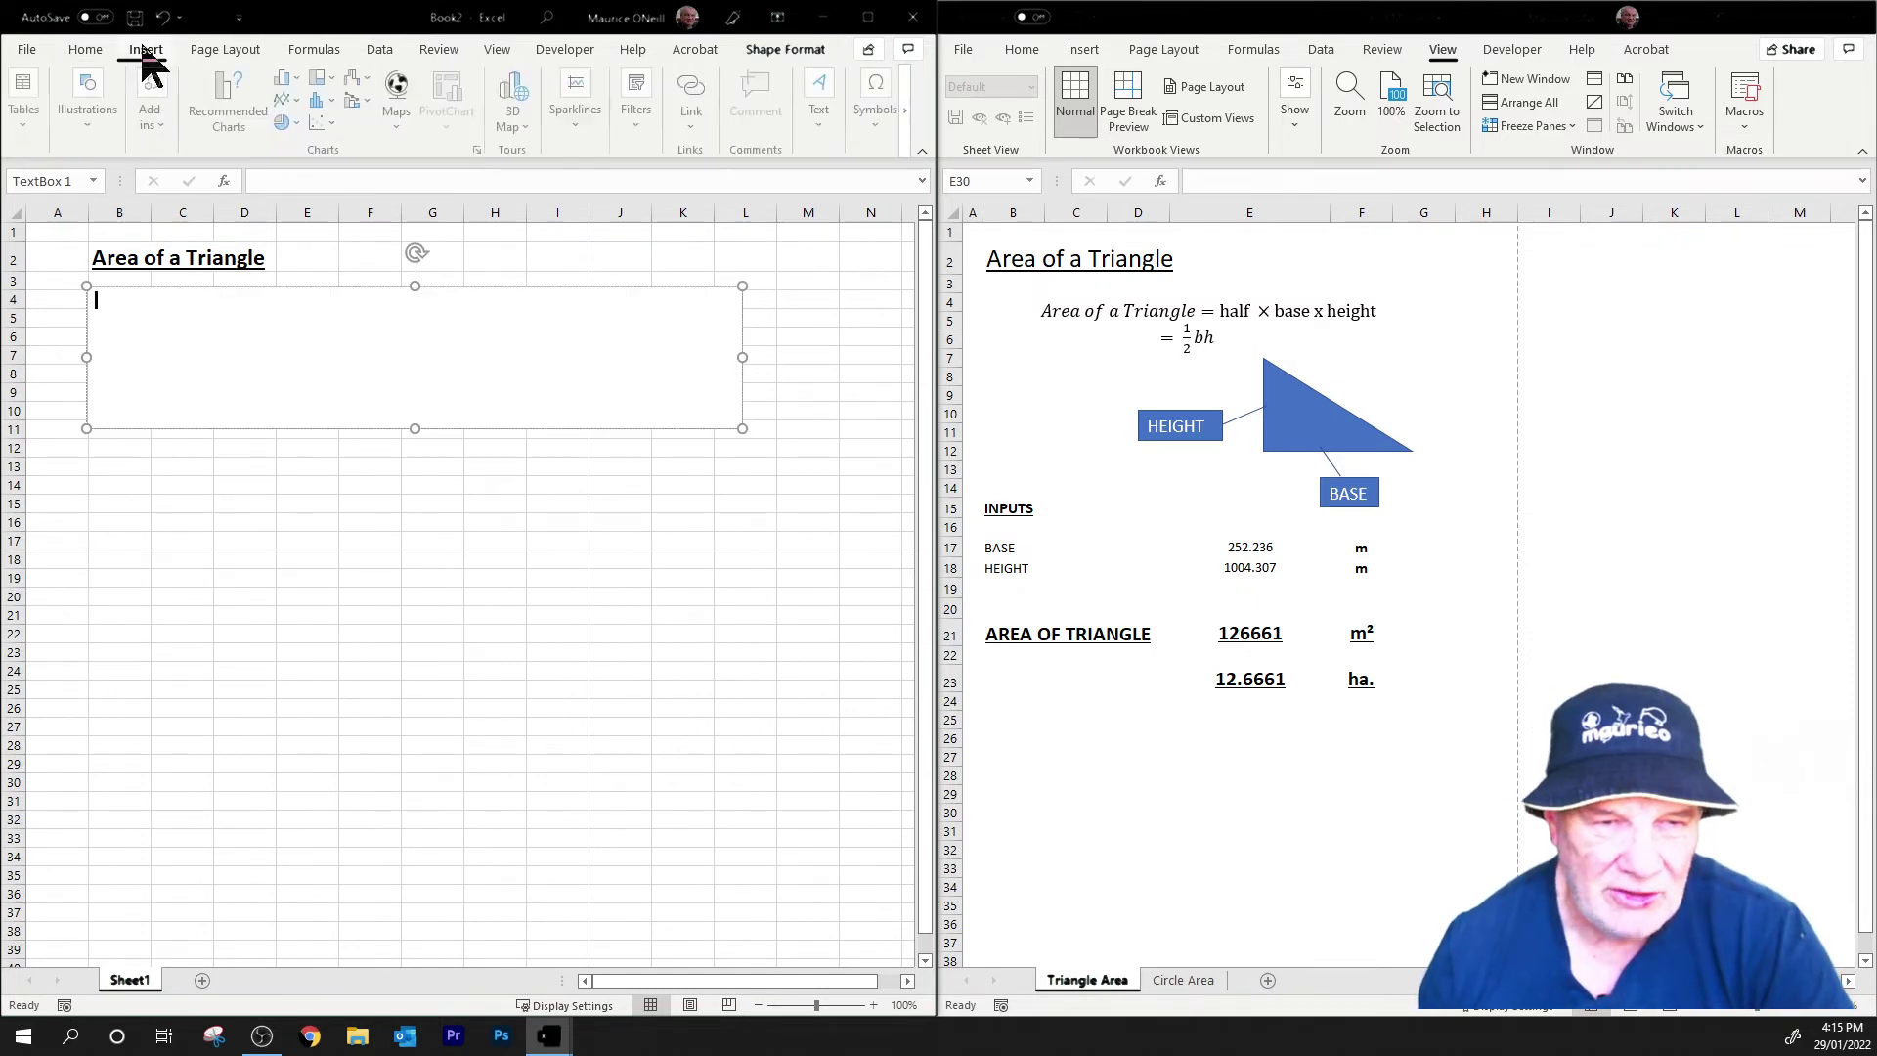
pyautogui.click(880, 137)
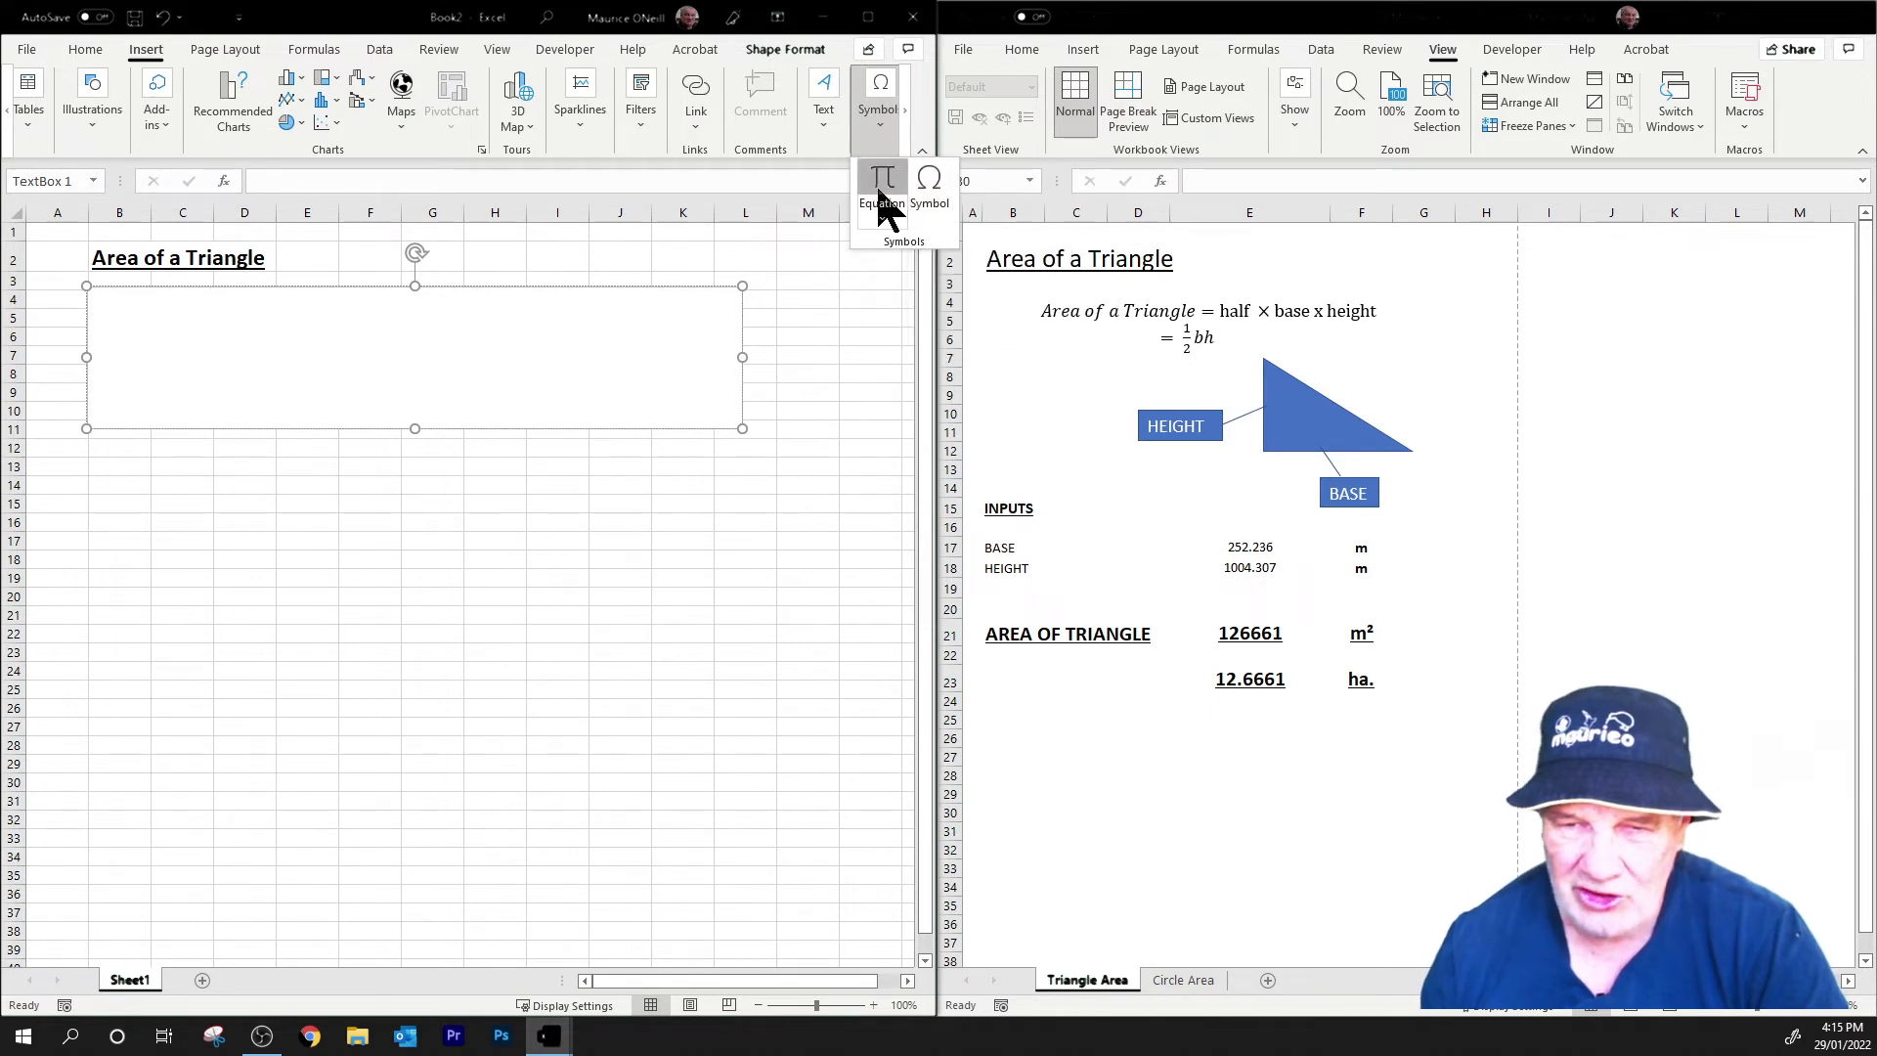
pyautogui.click(882, 191)
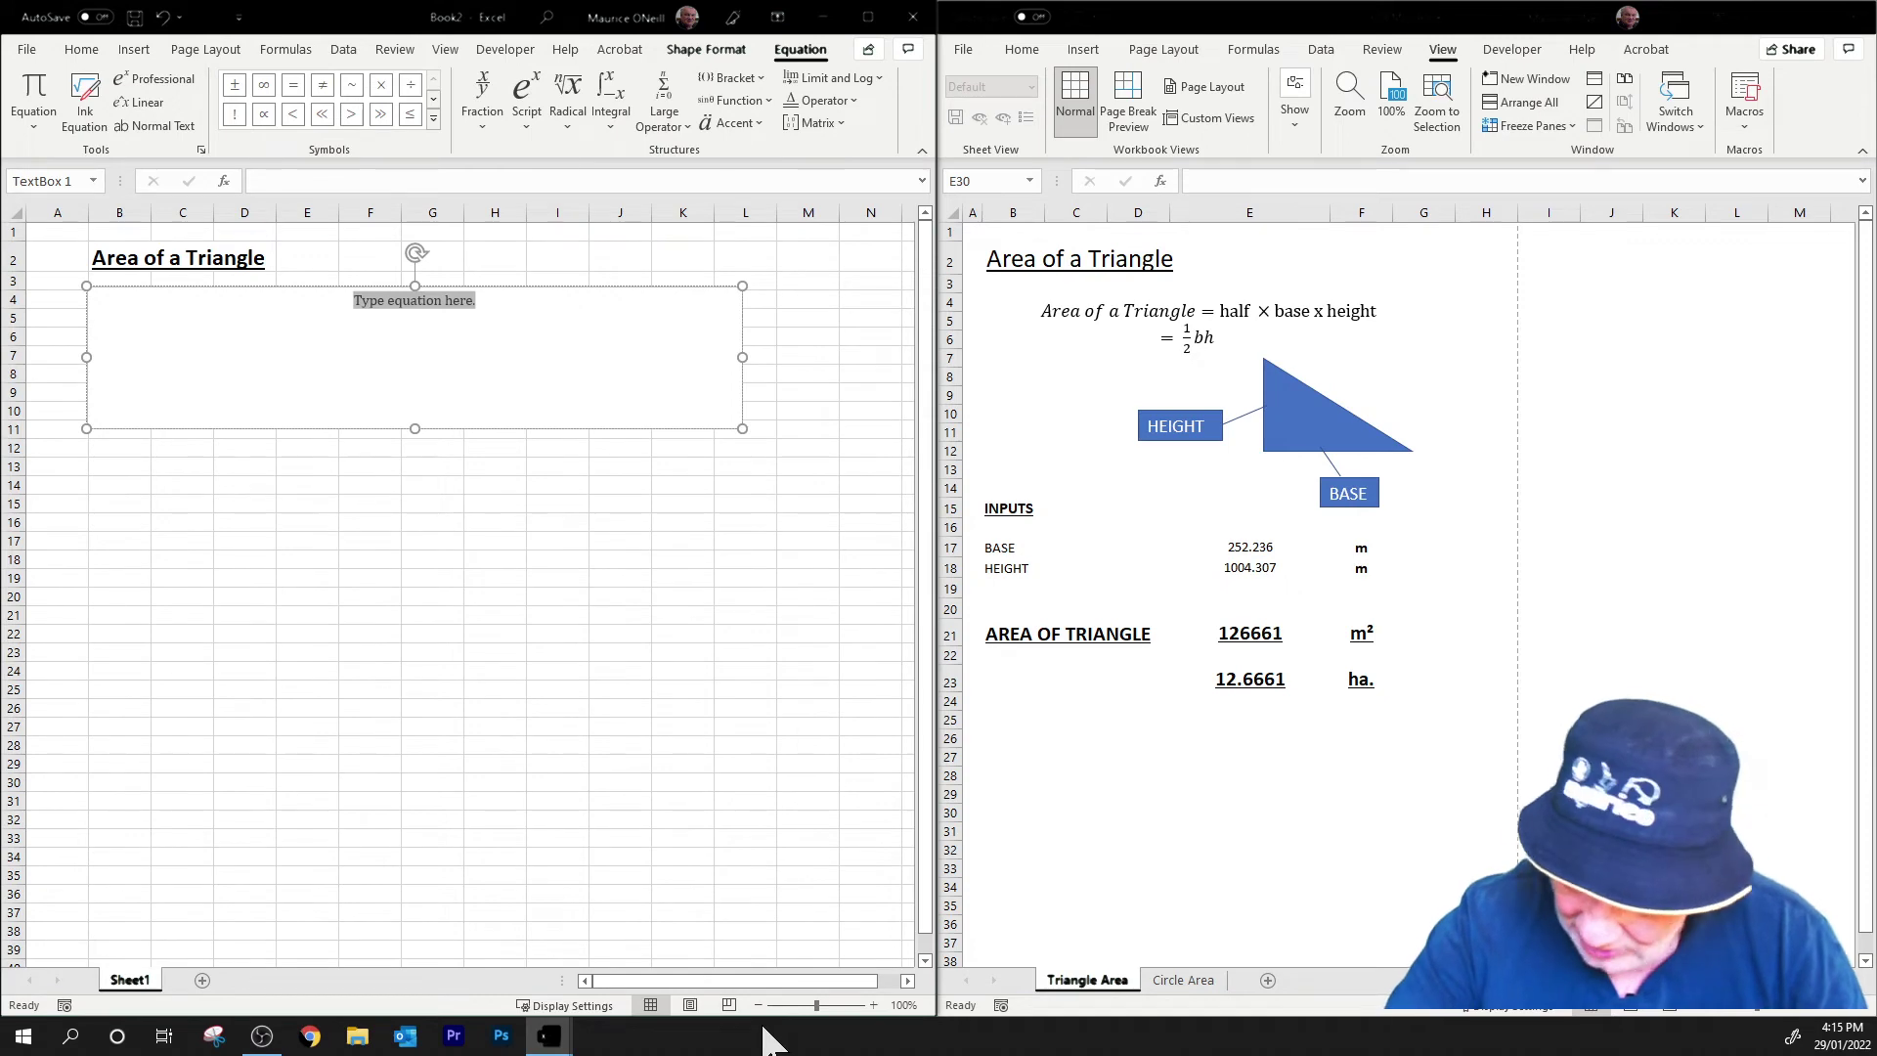
pyautogui.write('A')
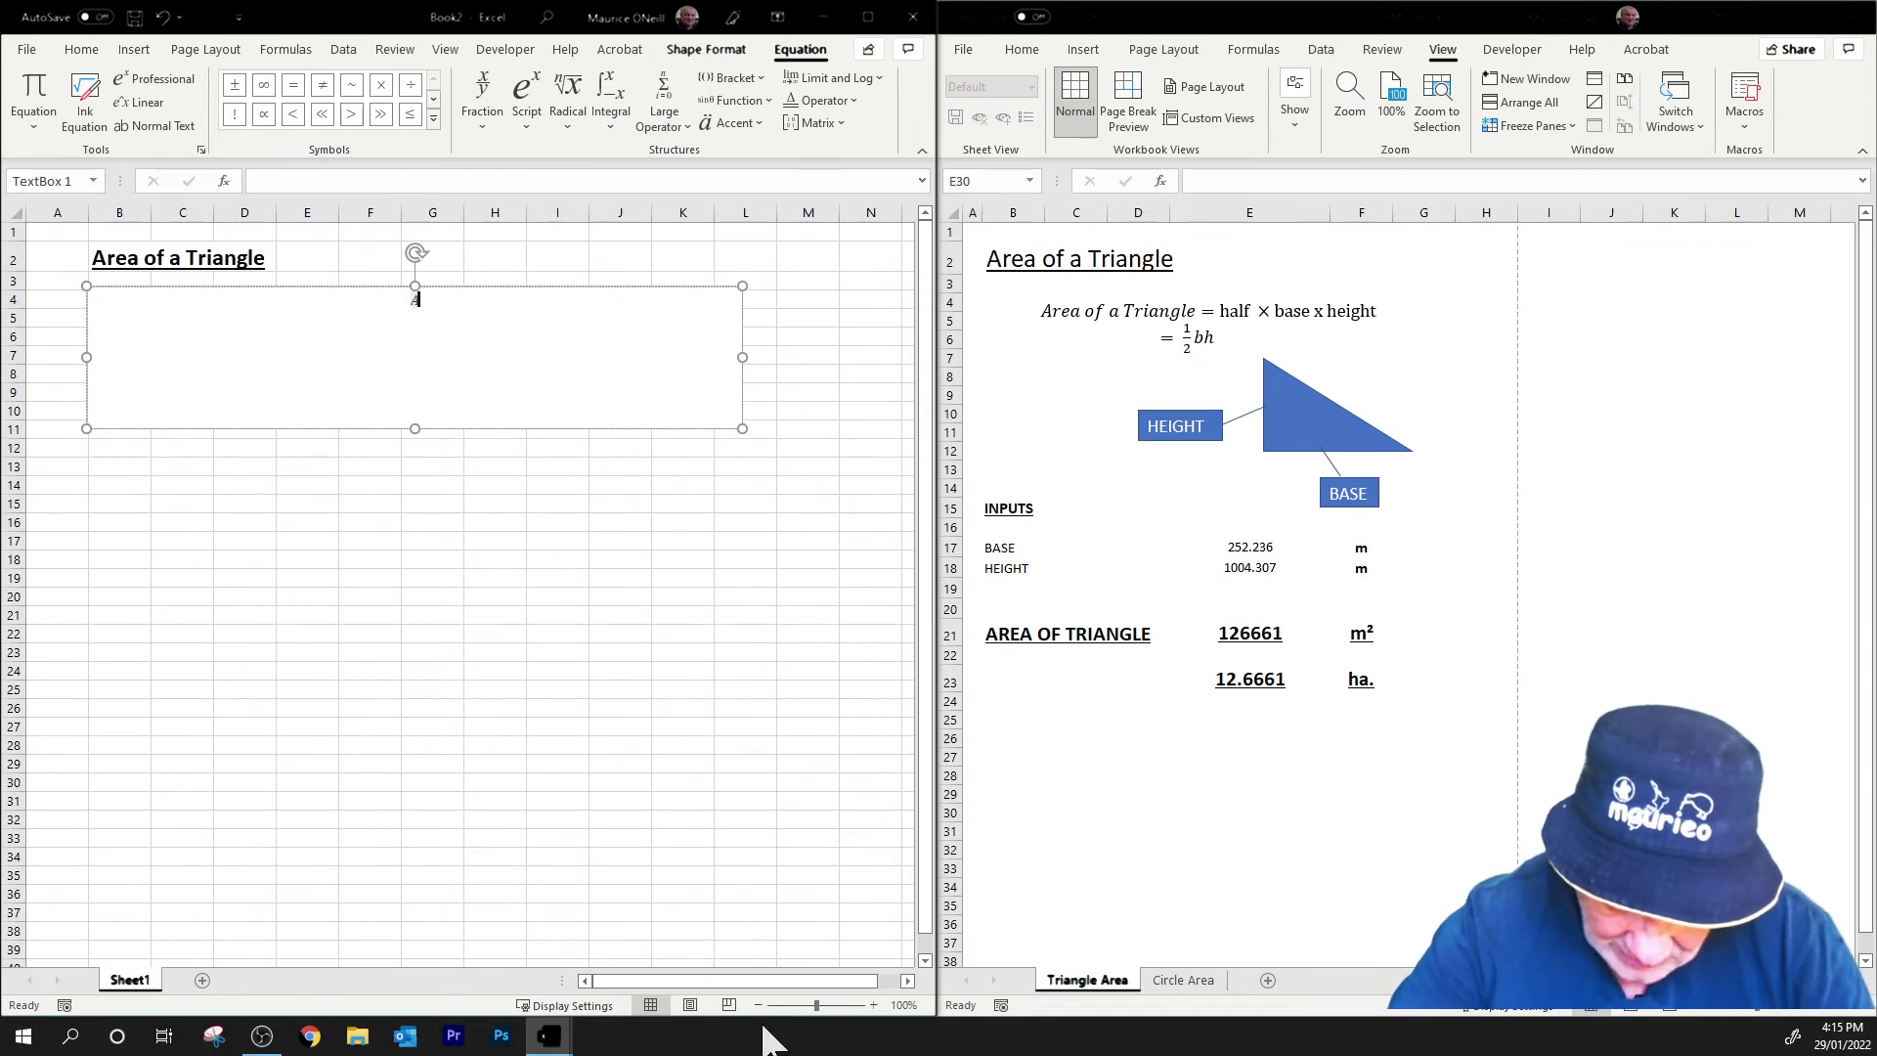
pyautogui.write('rea')
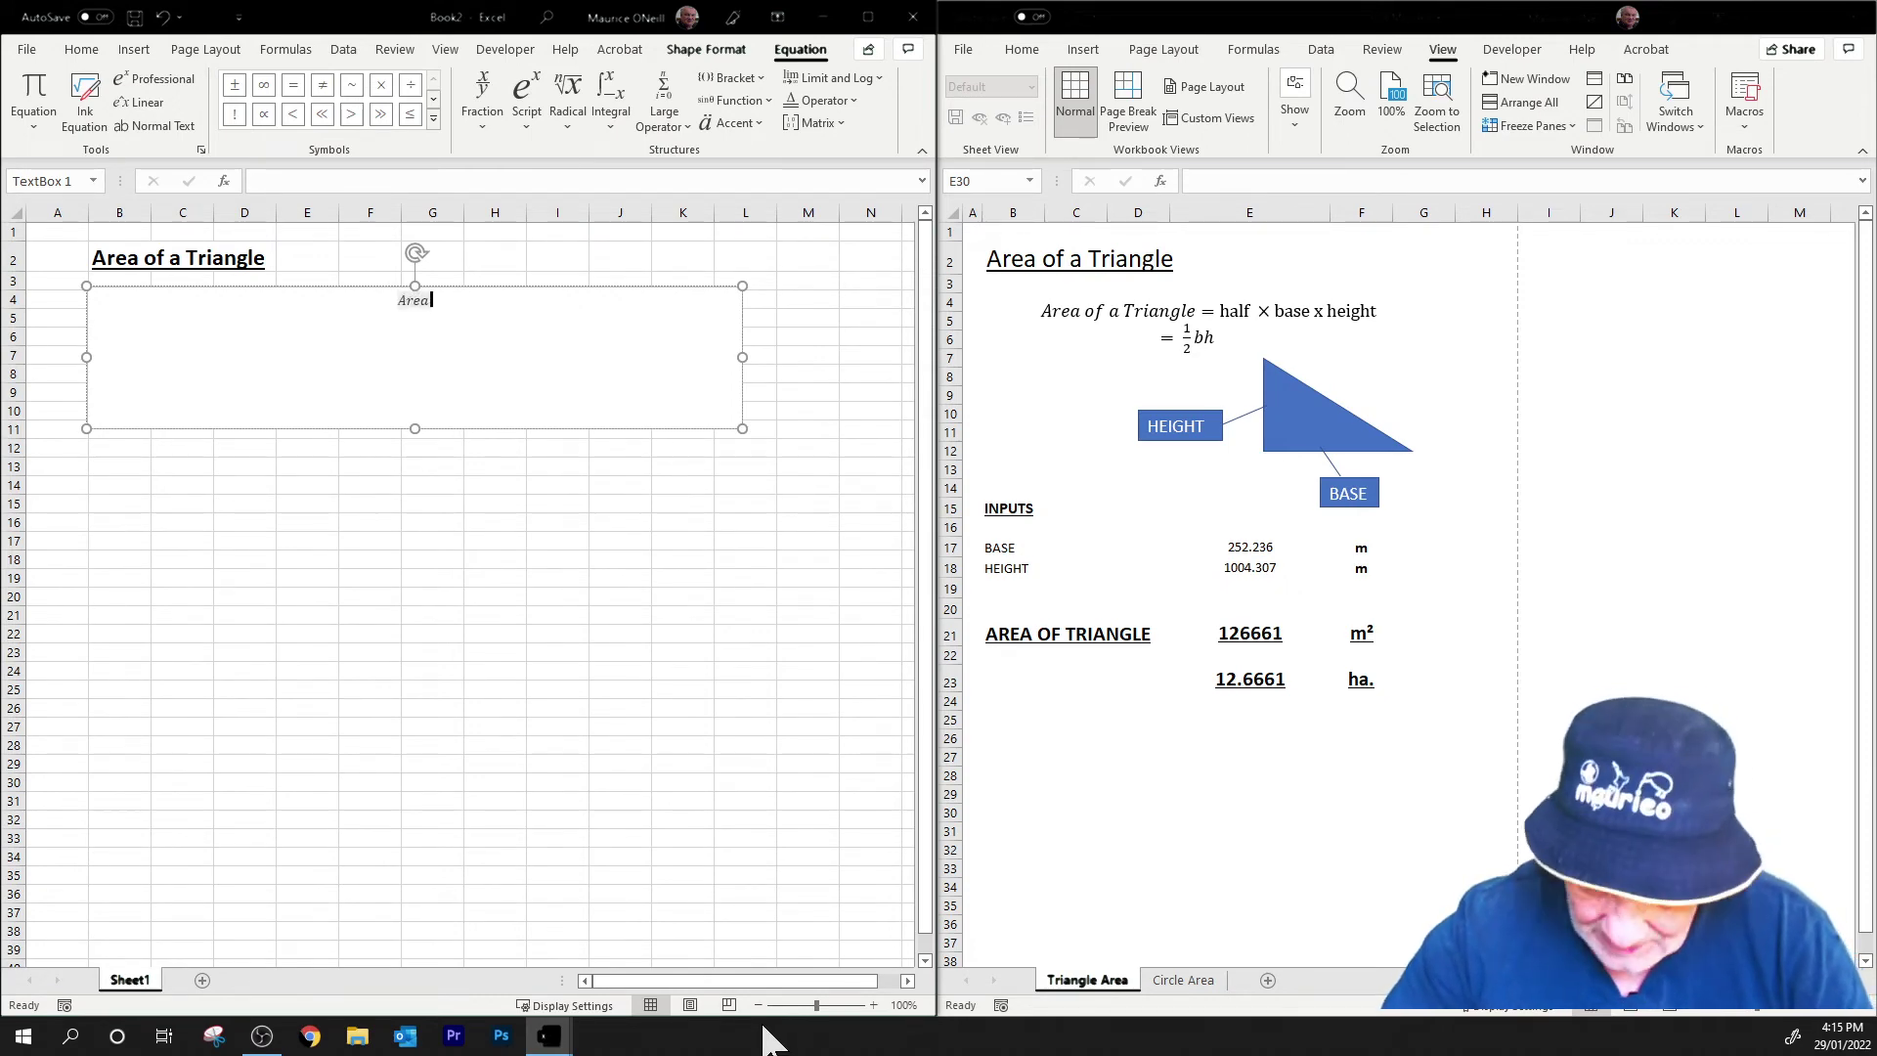
pyautogui.write(' of tr')
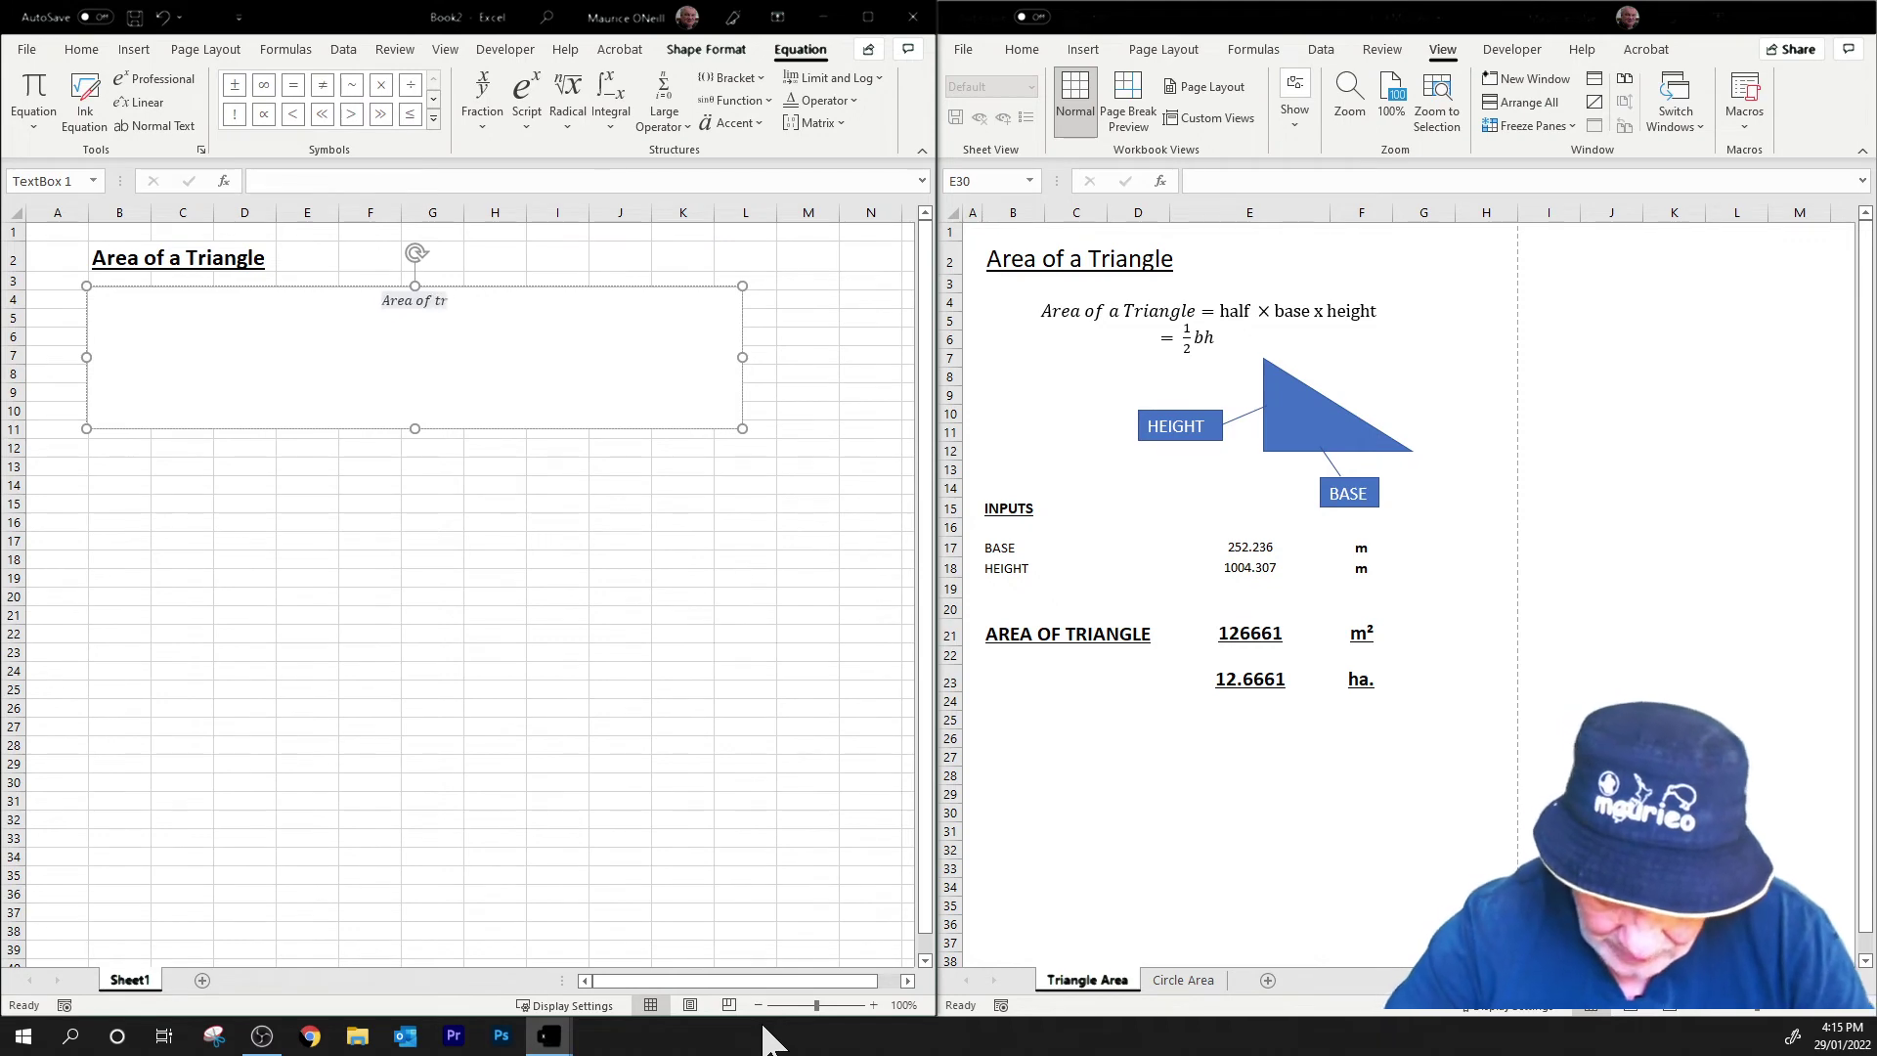
pyautogui.write('iangle')
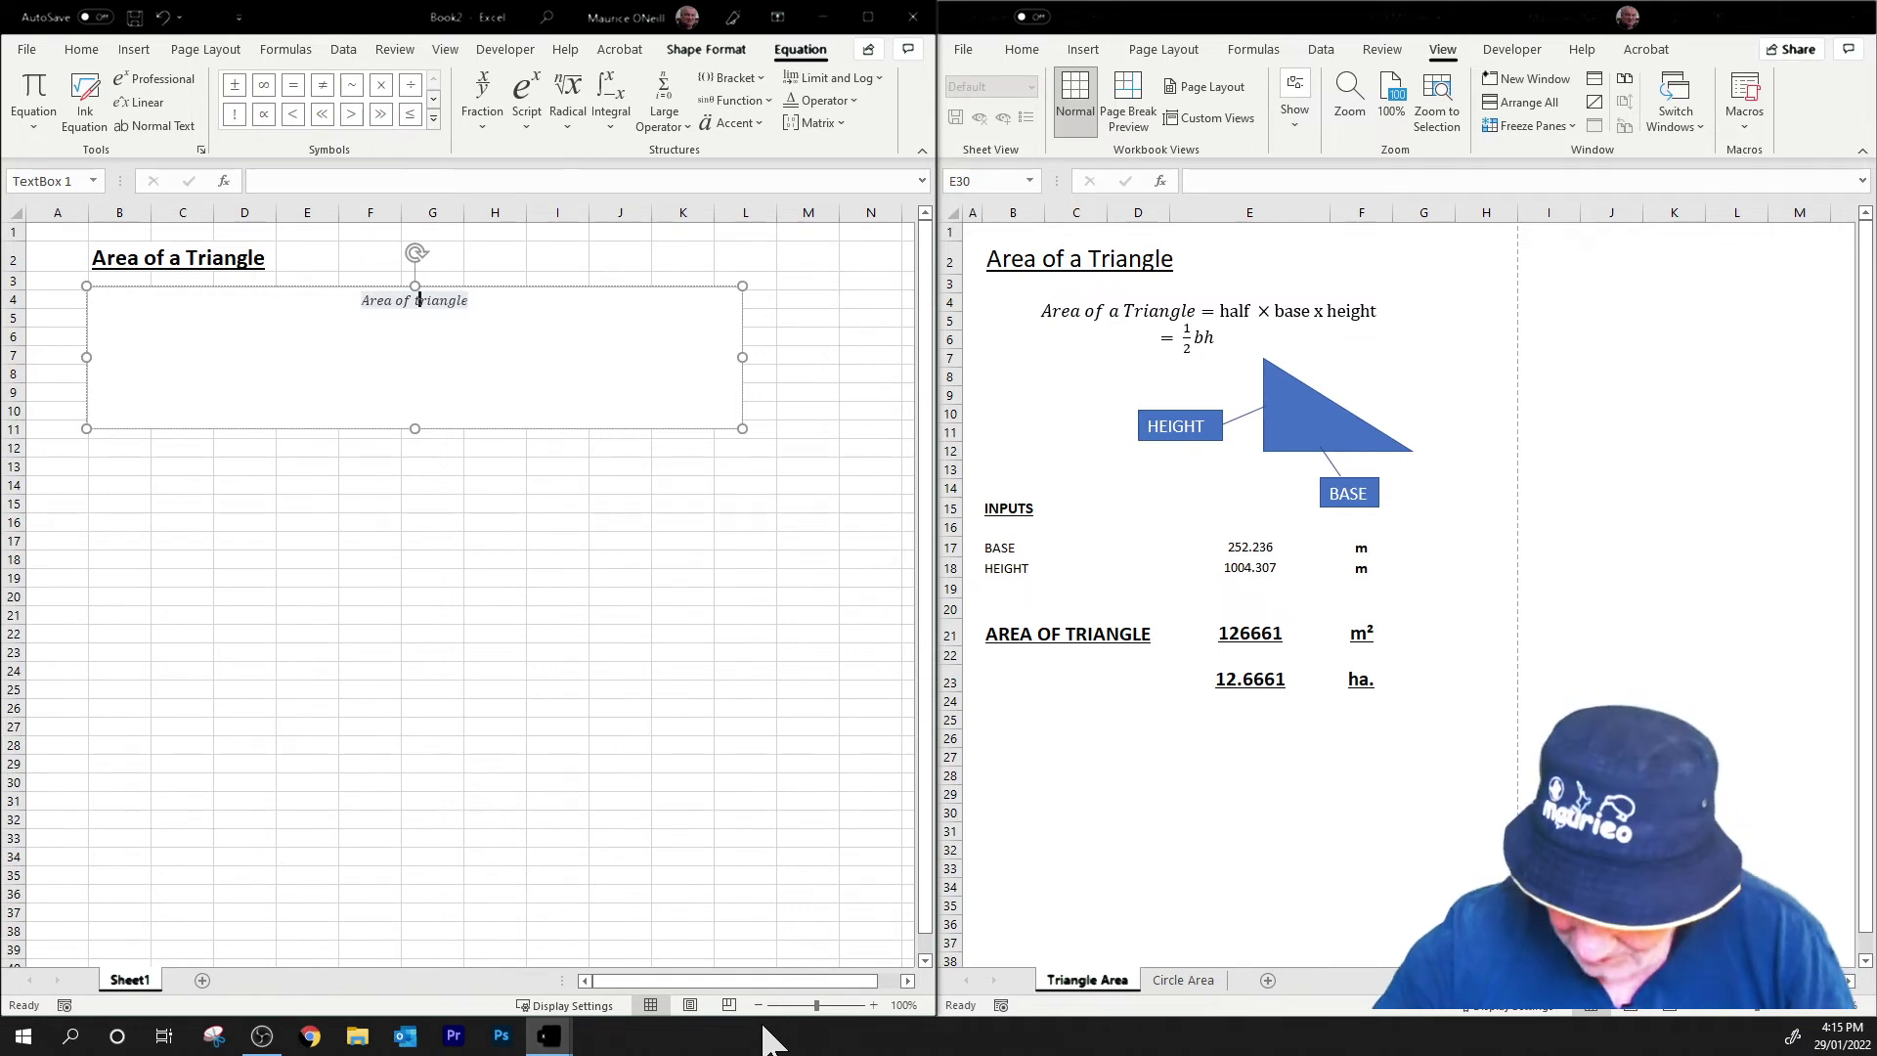
pyautogui.press('BackSpace')
pyautogui.write('T')
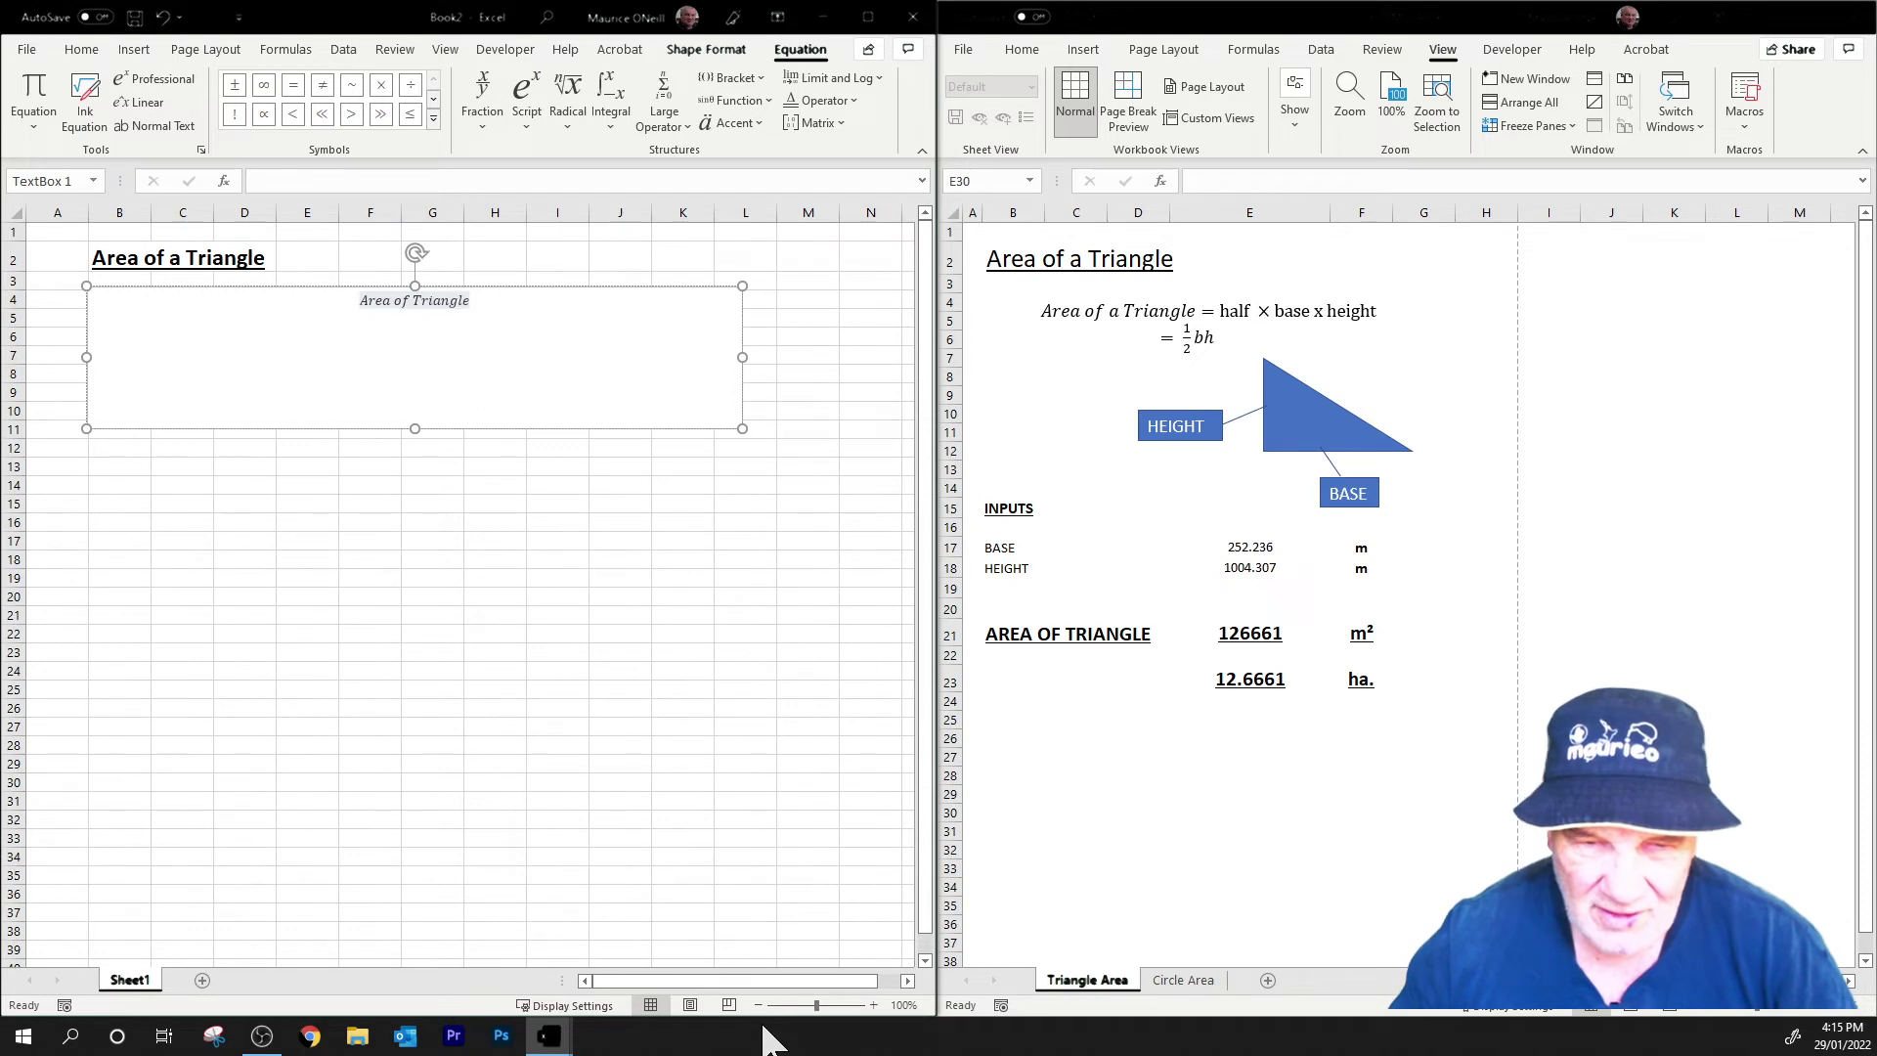
pyautogui.press('Right')
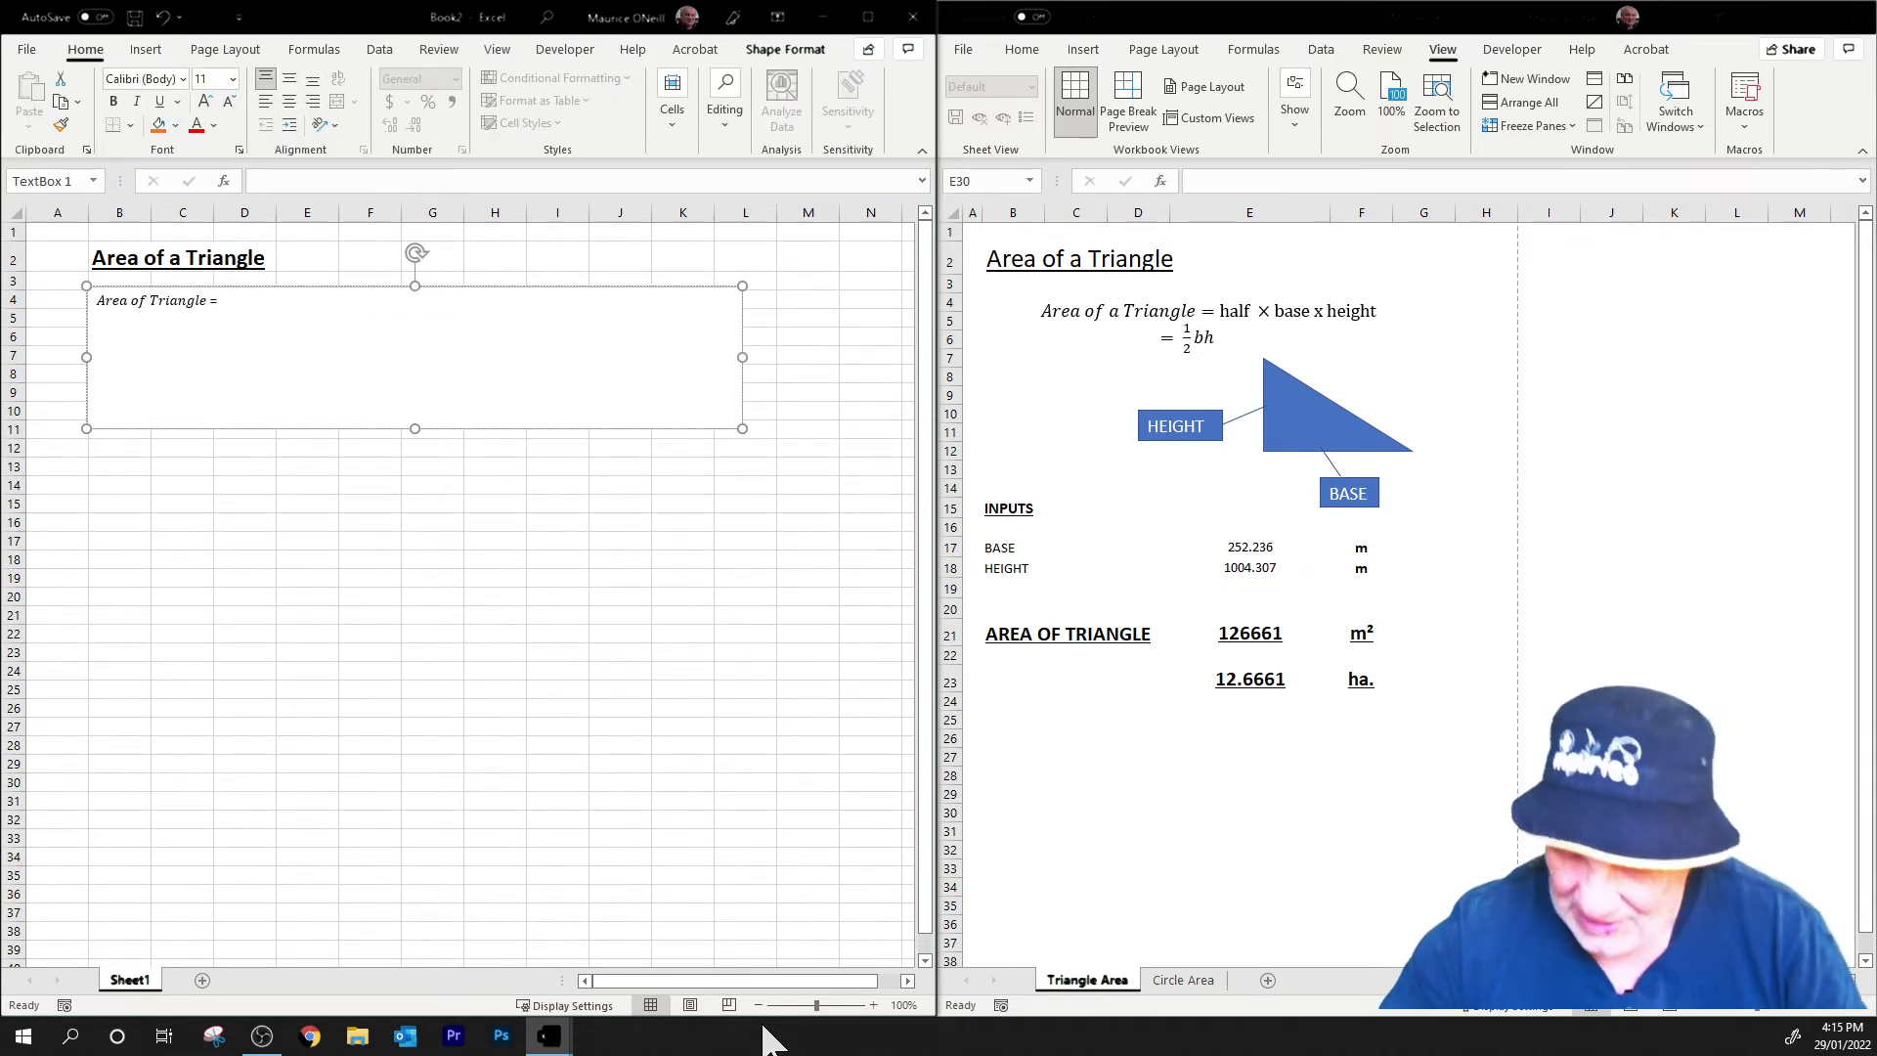
pyautogui.write('= ha')
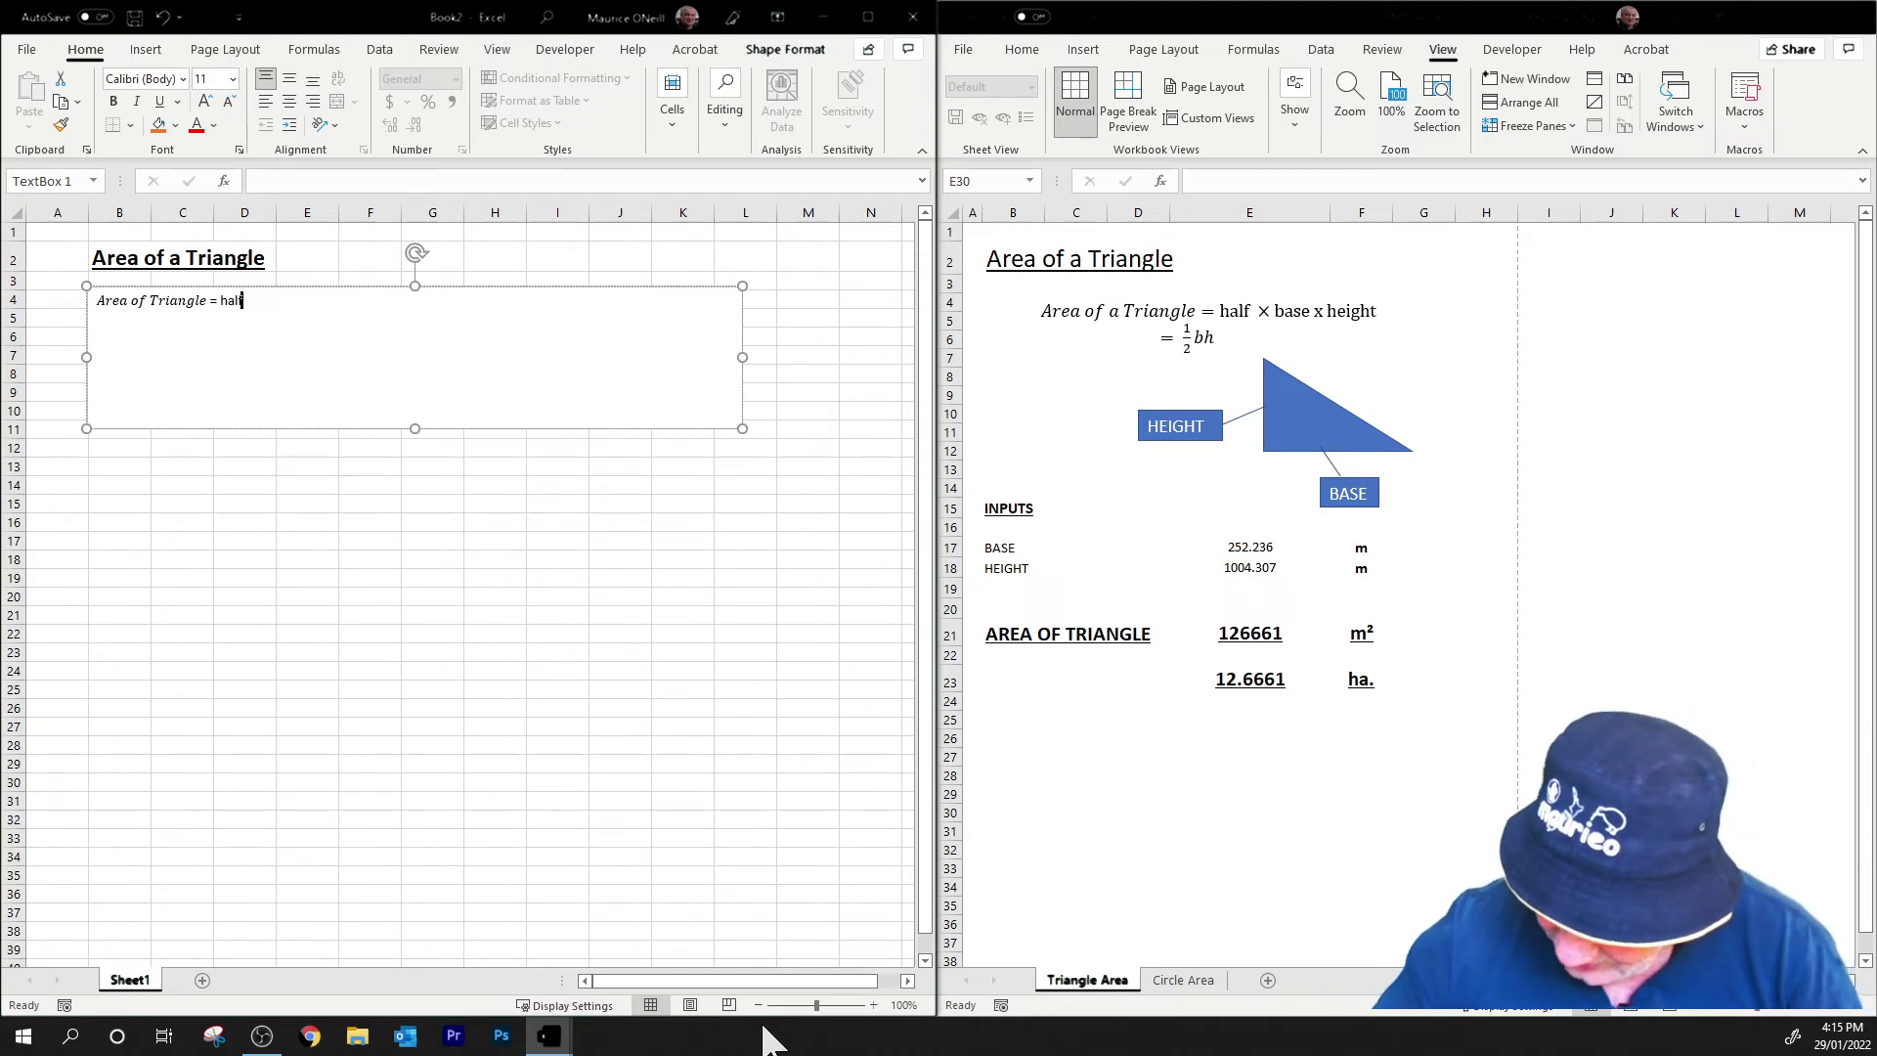
pyautogui.write('lf')
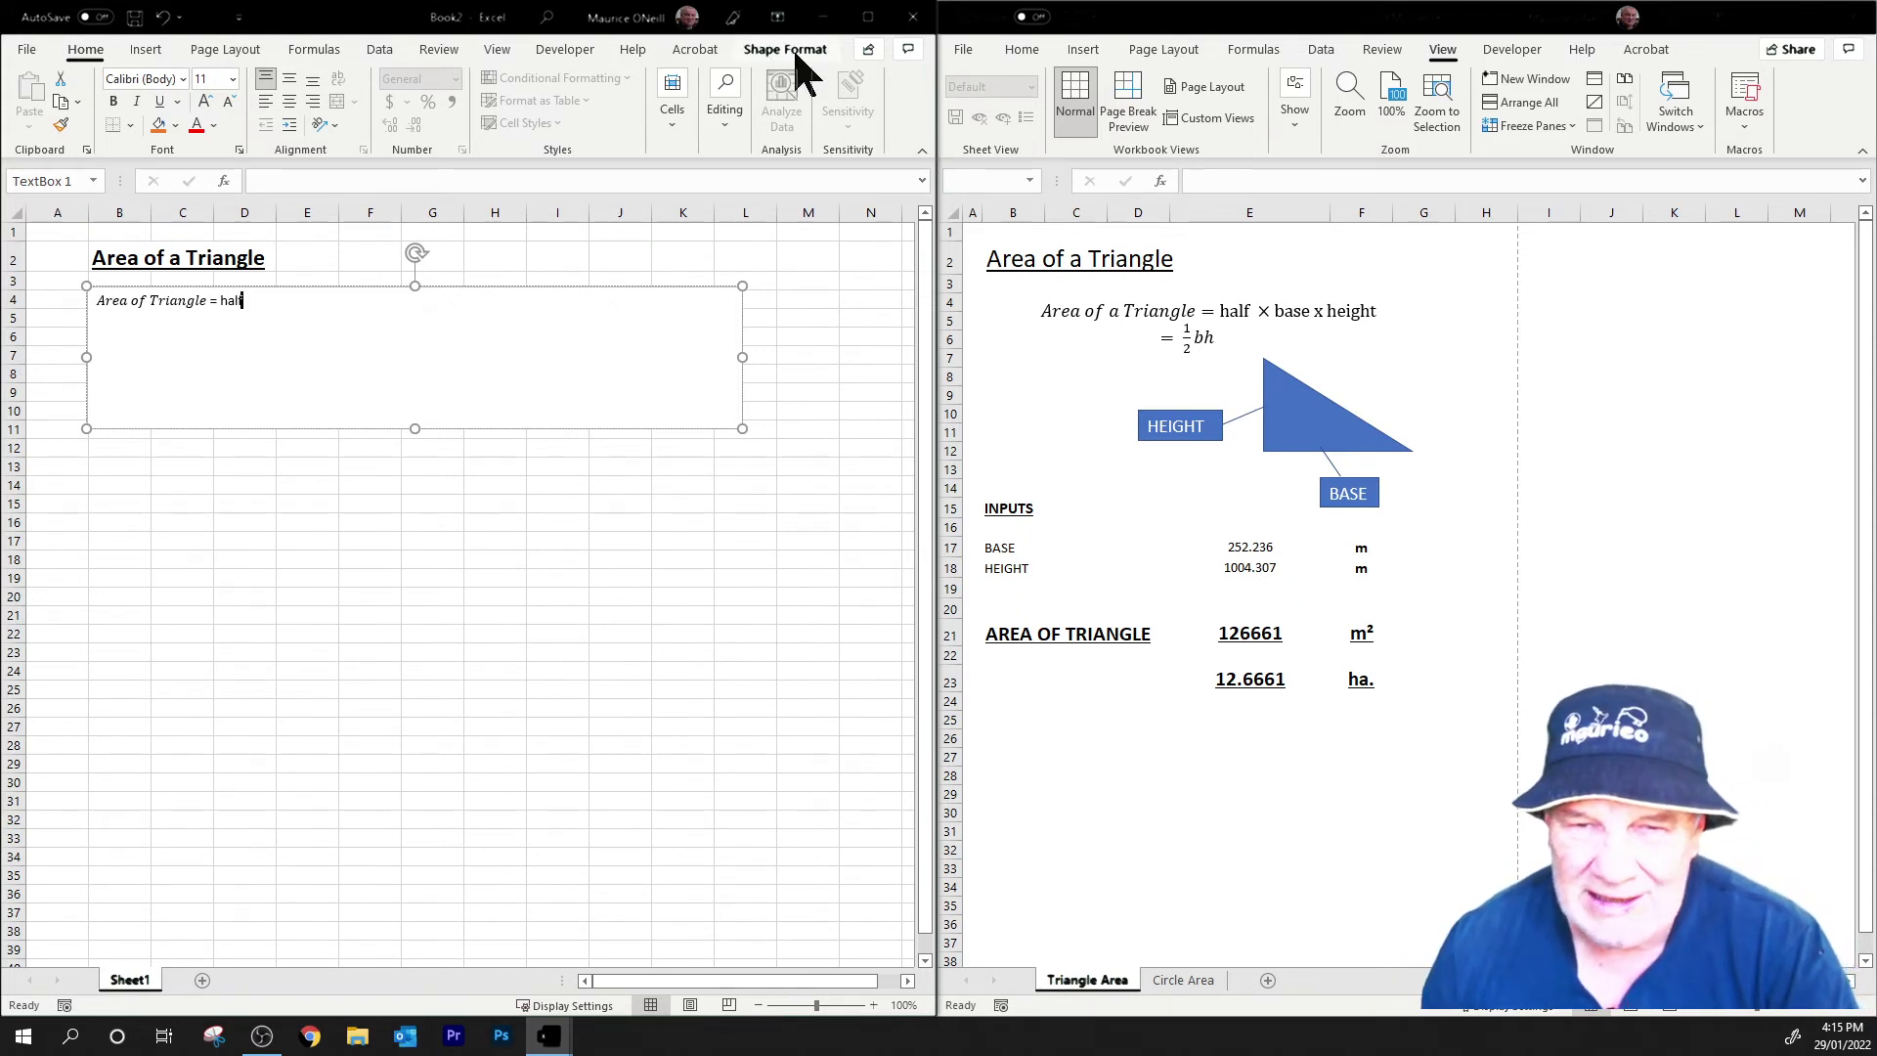
# - Maximize the workbook window and delete the plain text following the equation
pyautogui.click(869, 16)
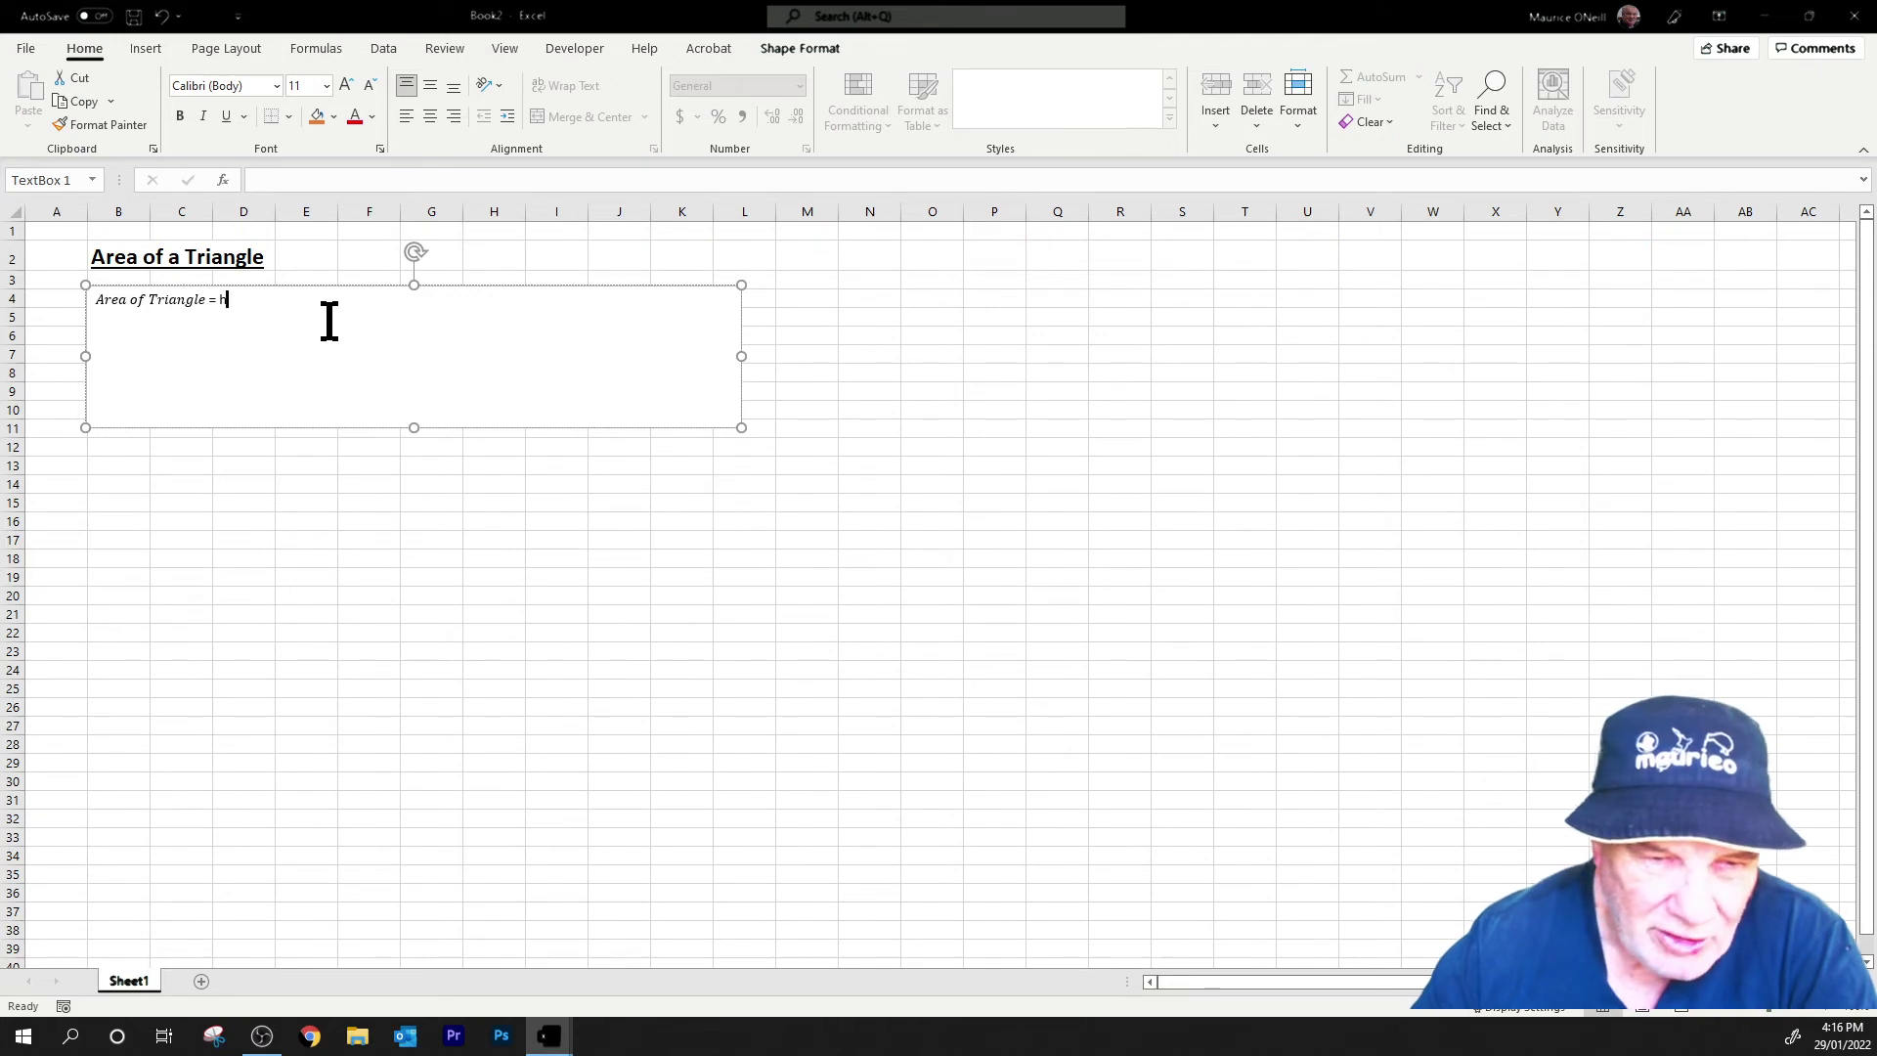
pyautogui.press('BackSpace')
pyautogui.press('BackSpace')
pyautogui.press('BackSpace')
pyautogui.press('BackSpace')
pyautogui.hotkey('alt', '=')
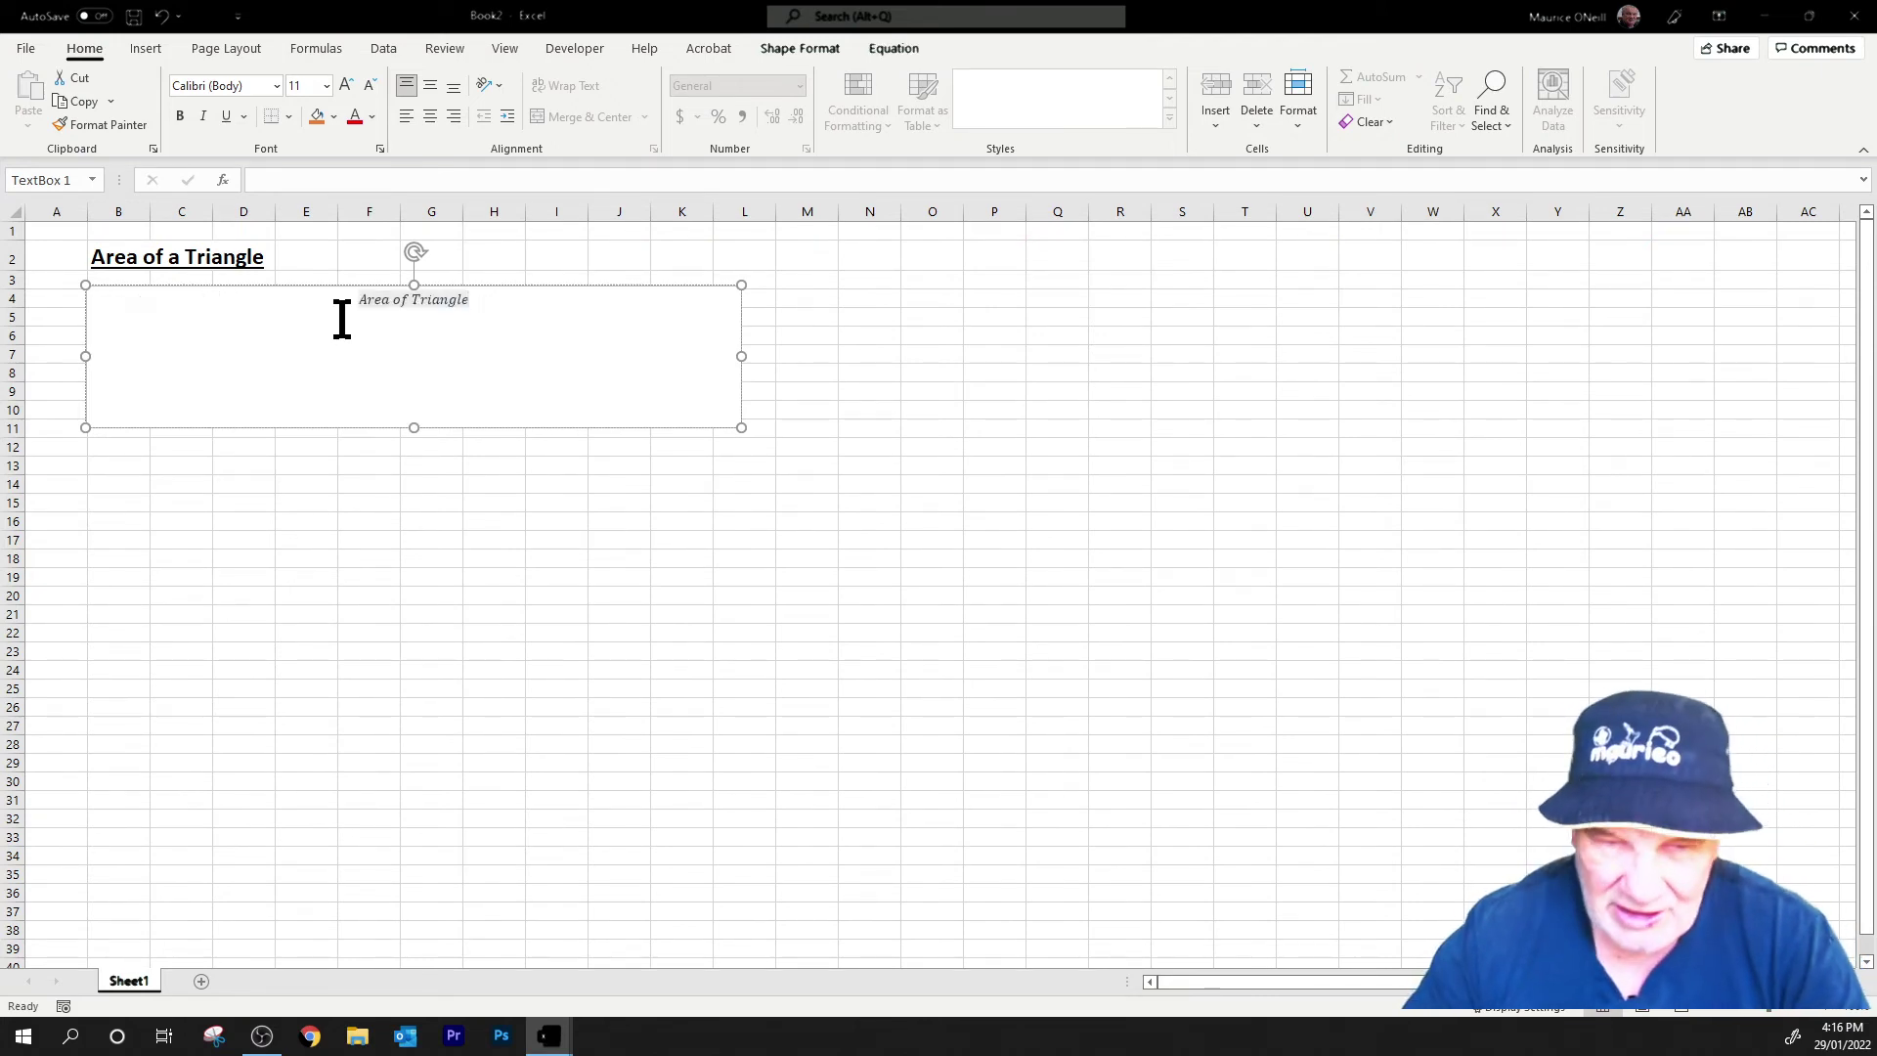
pyautogui.click(341, 319)
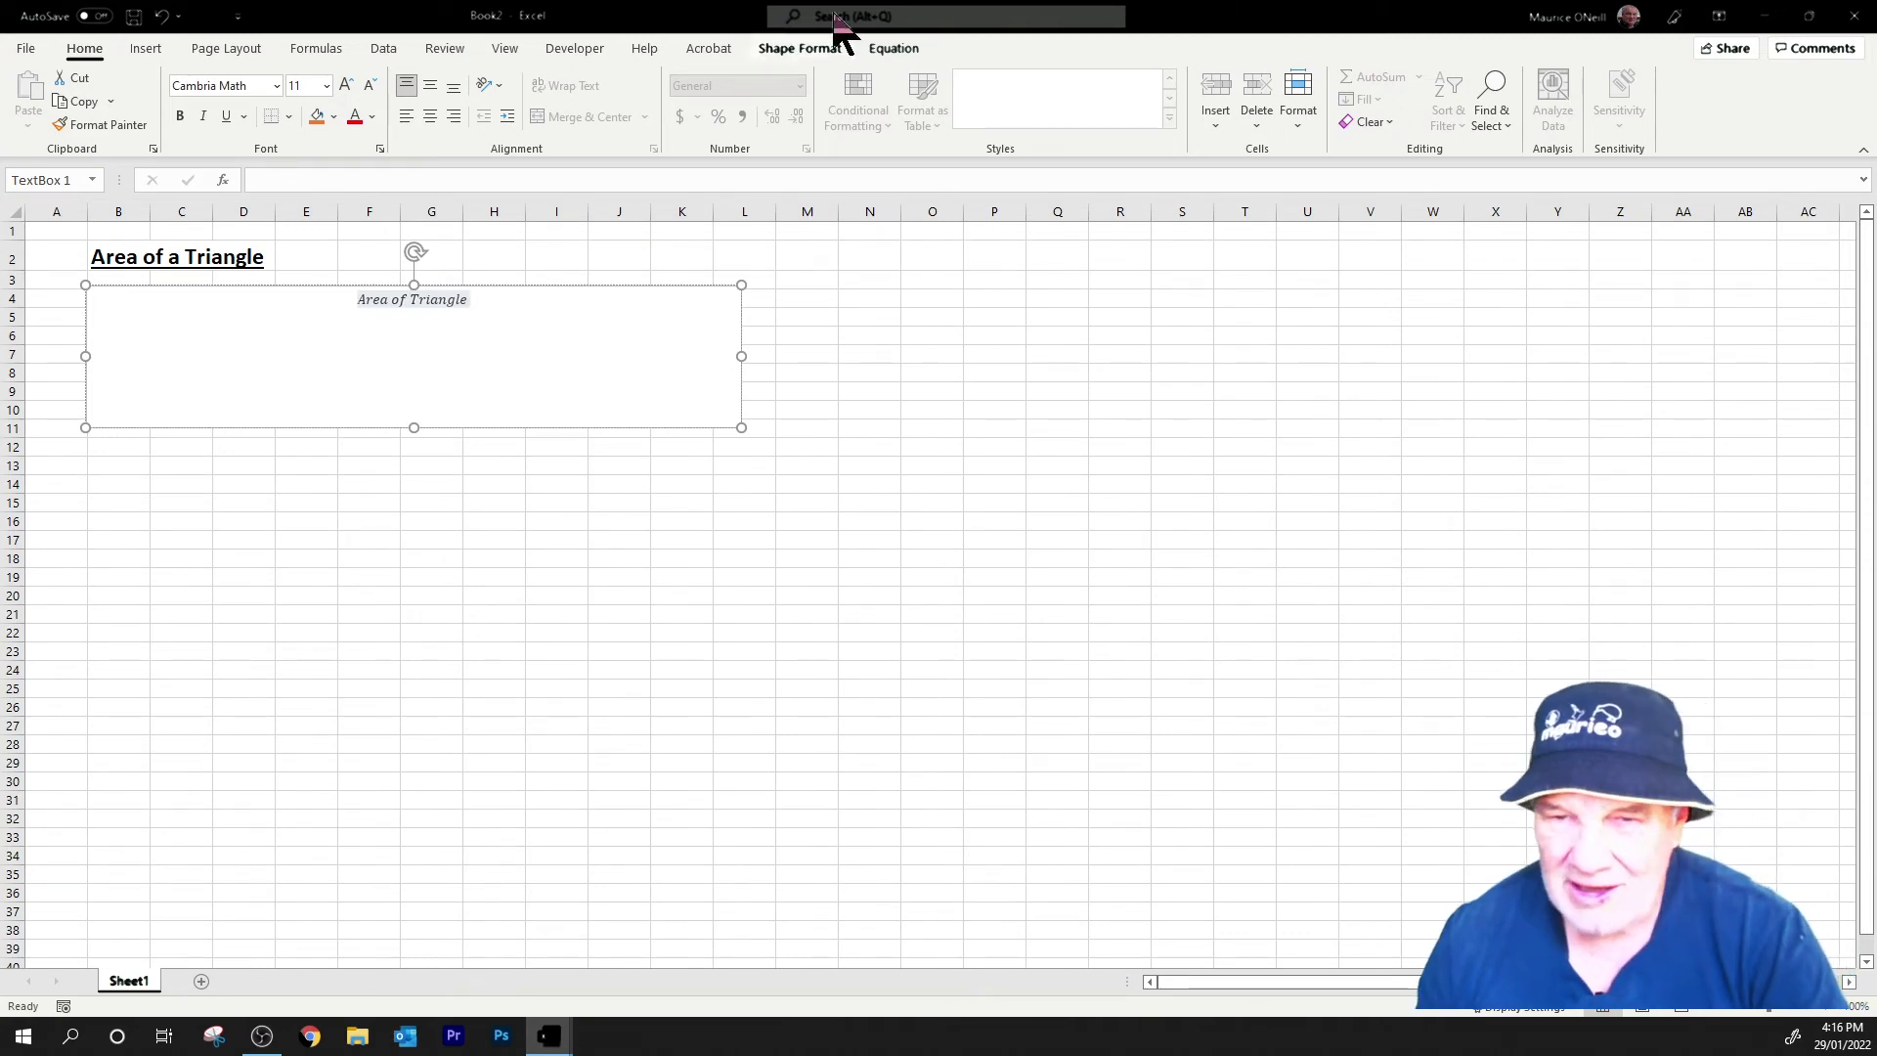
# - Extend the equation with '= half × base × height' and select the whole equation
pyautogui.click(894, 51)
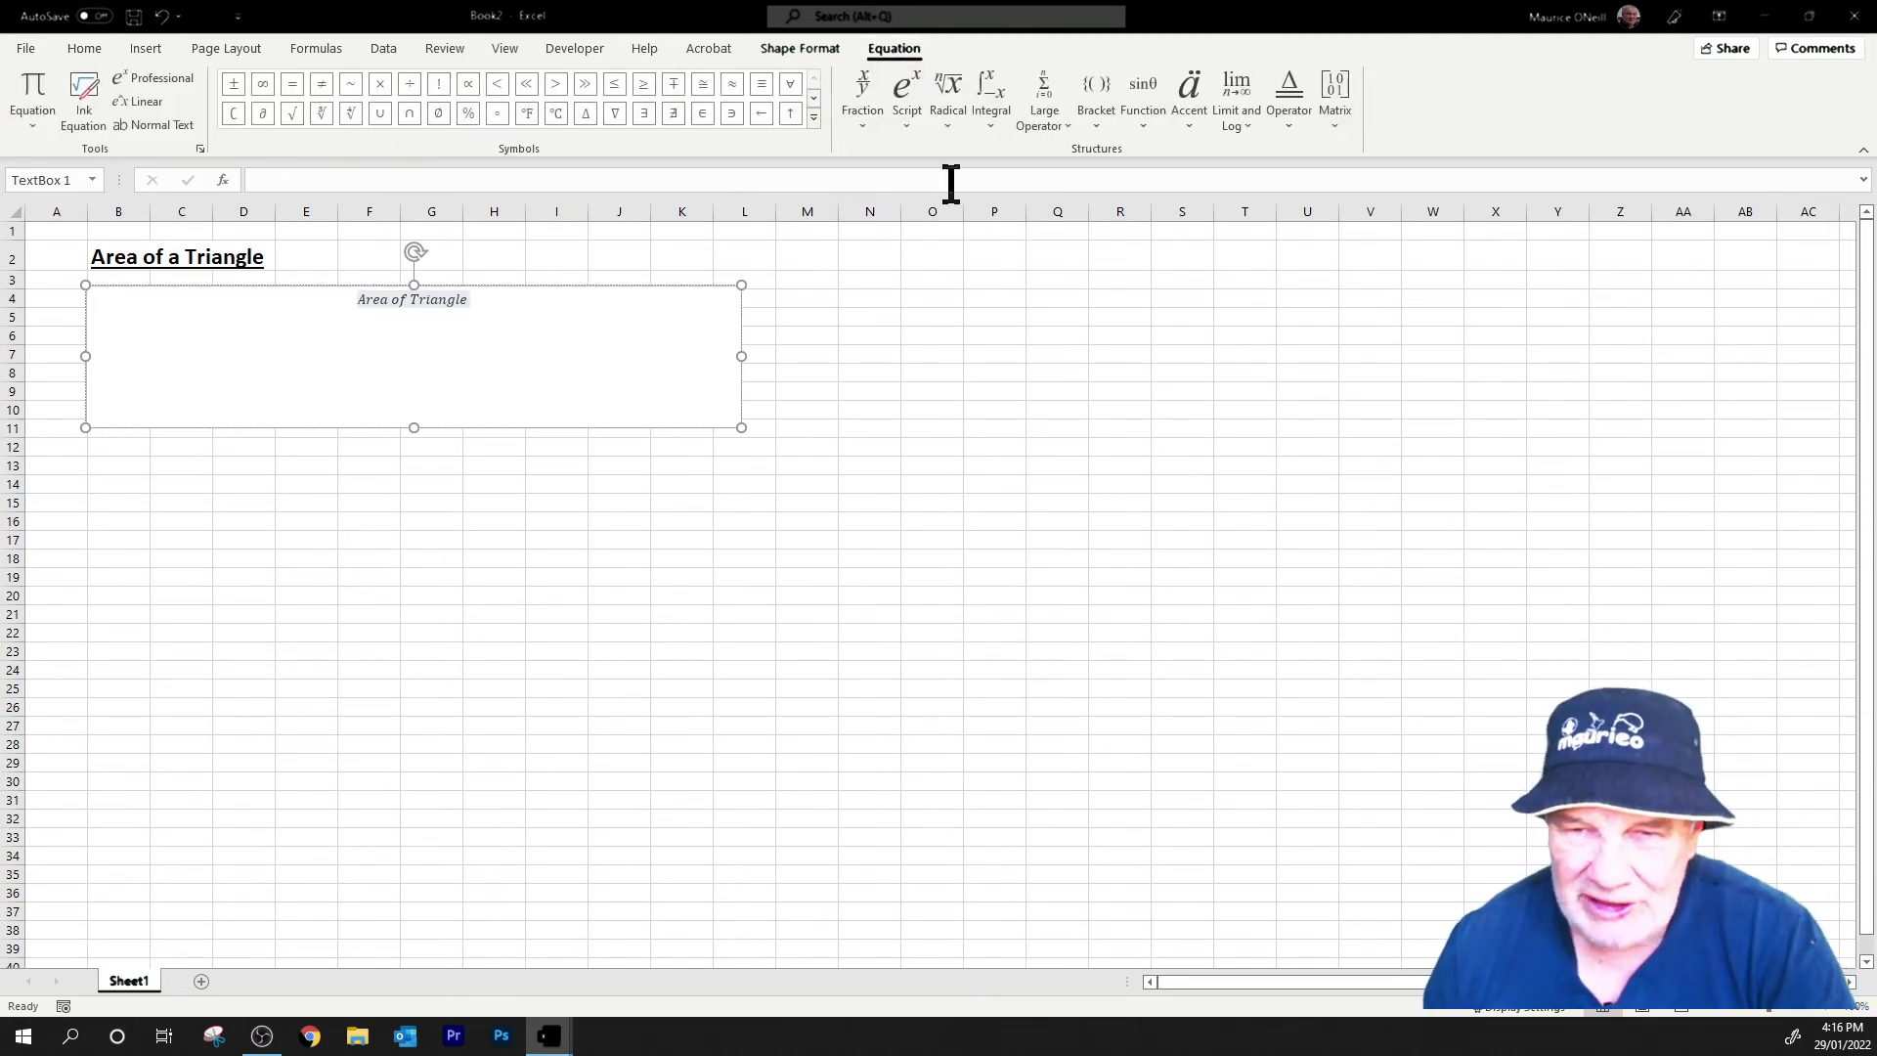
pyautogui.click(292, 84)
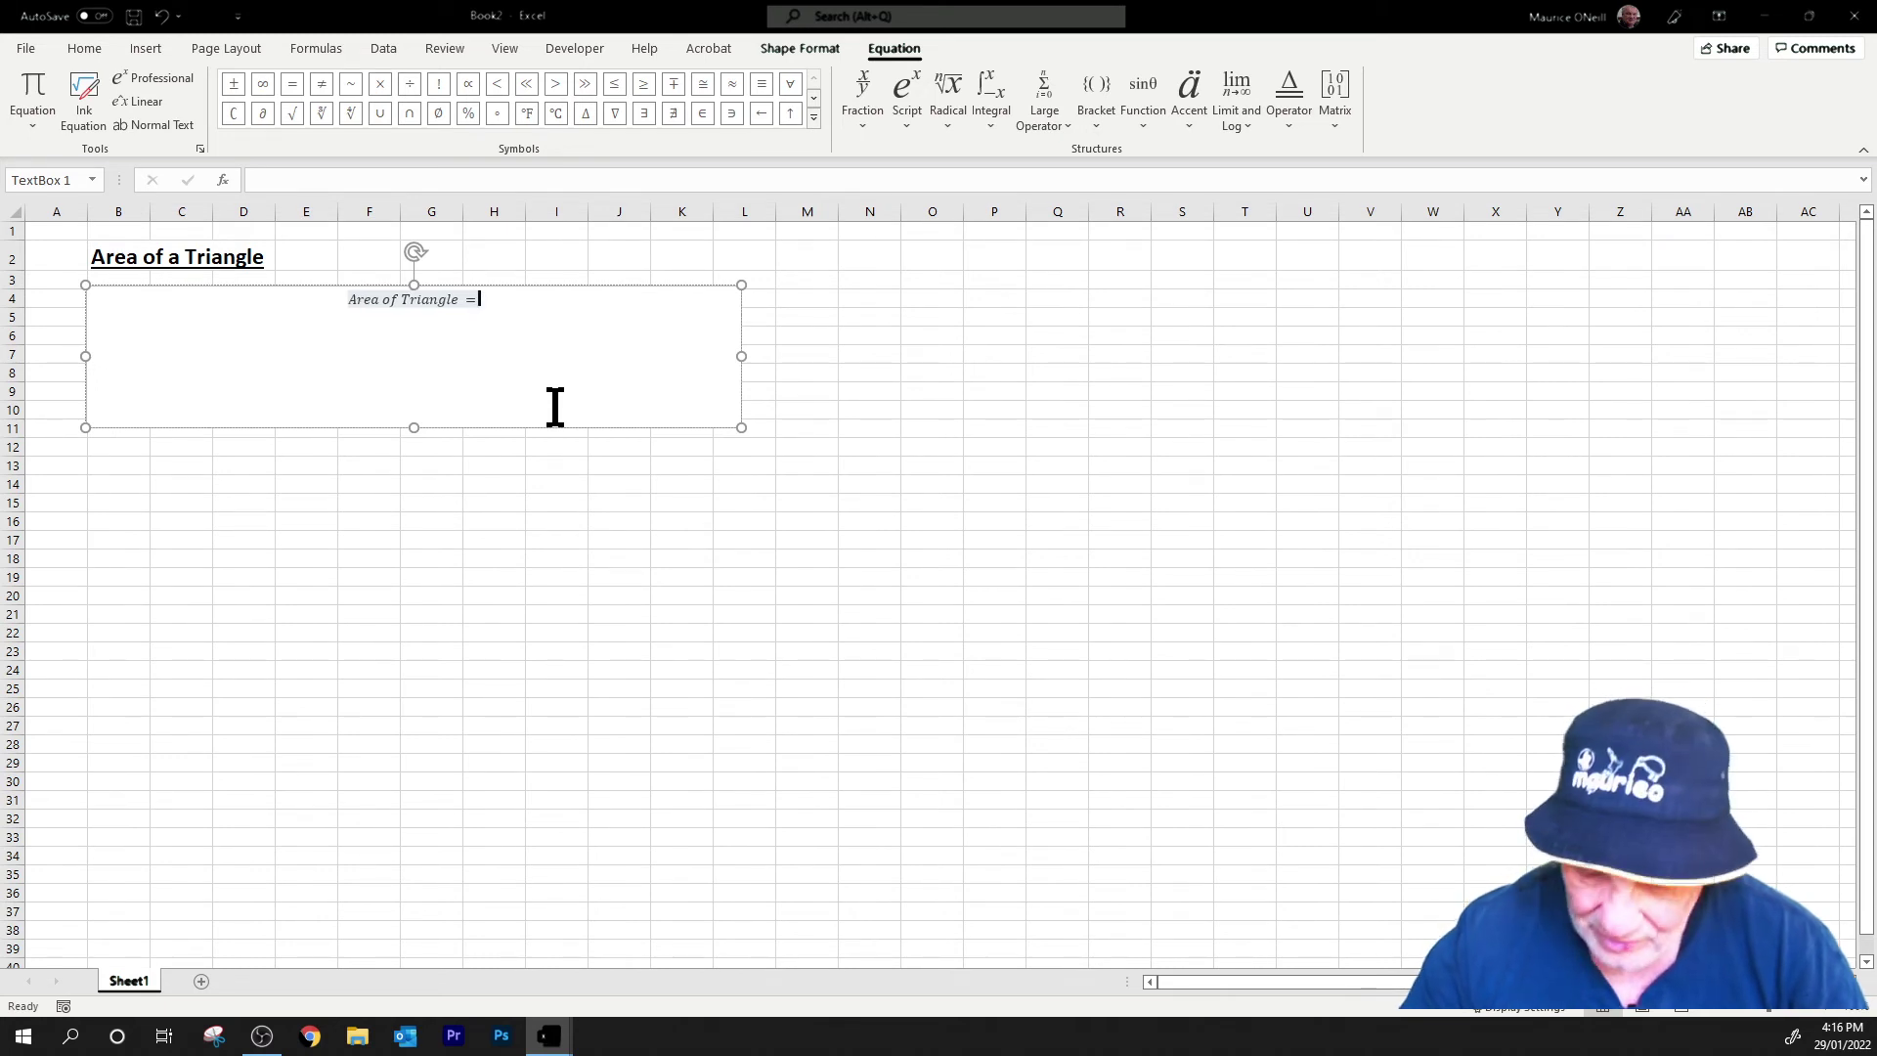
pyautogui.write('half')
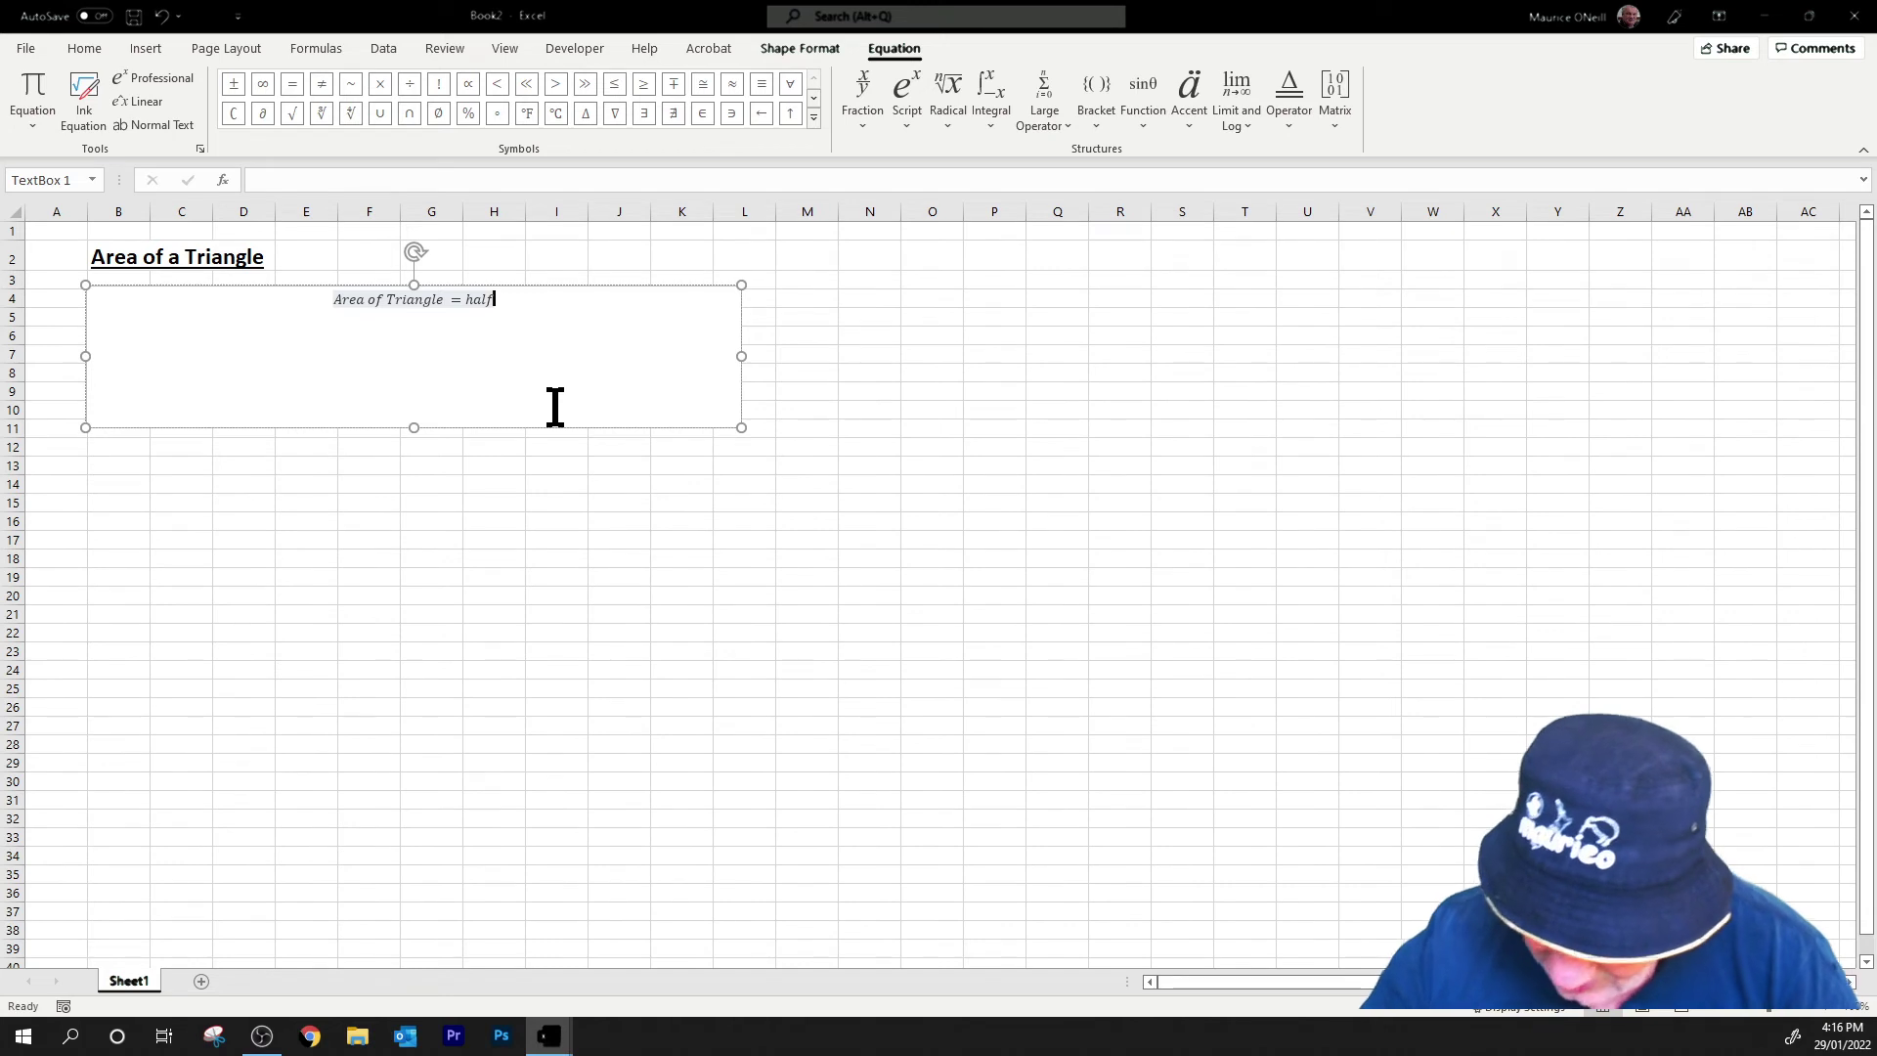
pyautogui.click(380, 85)
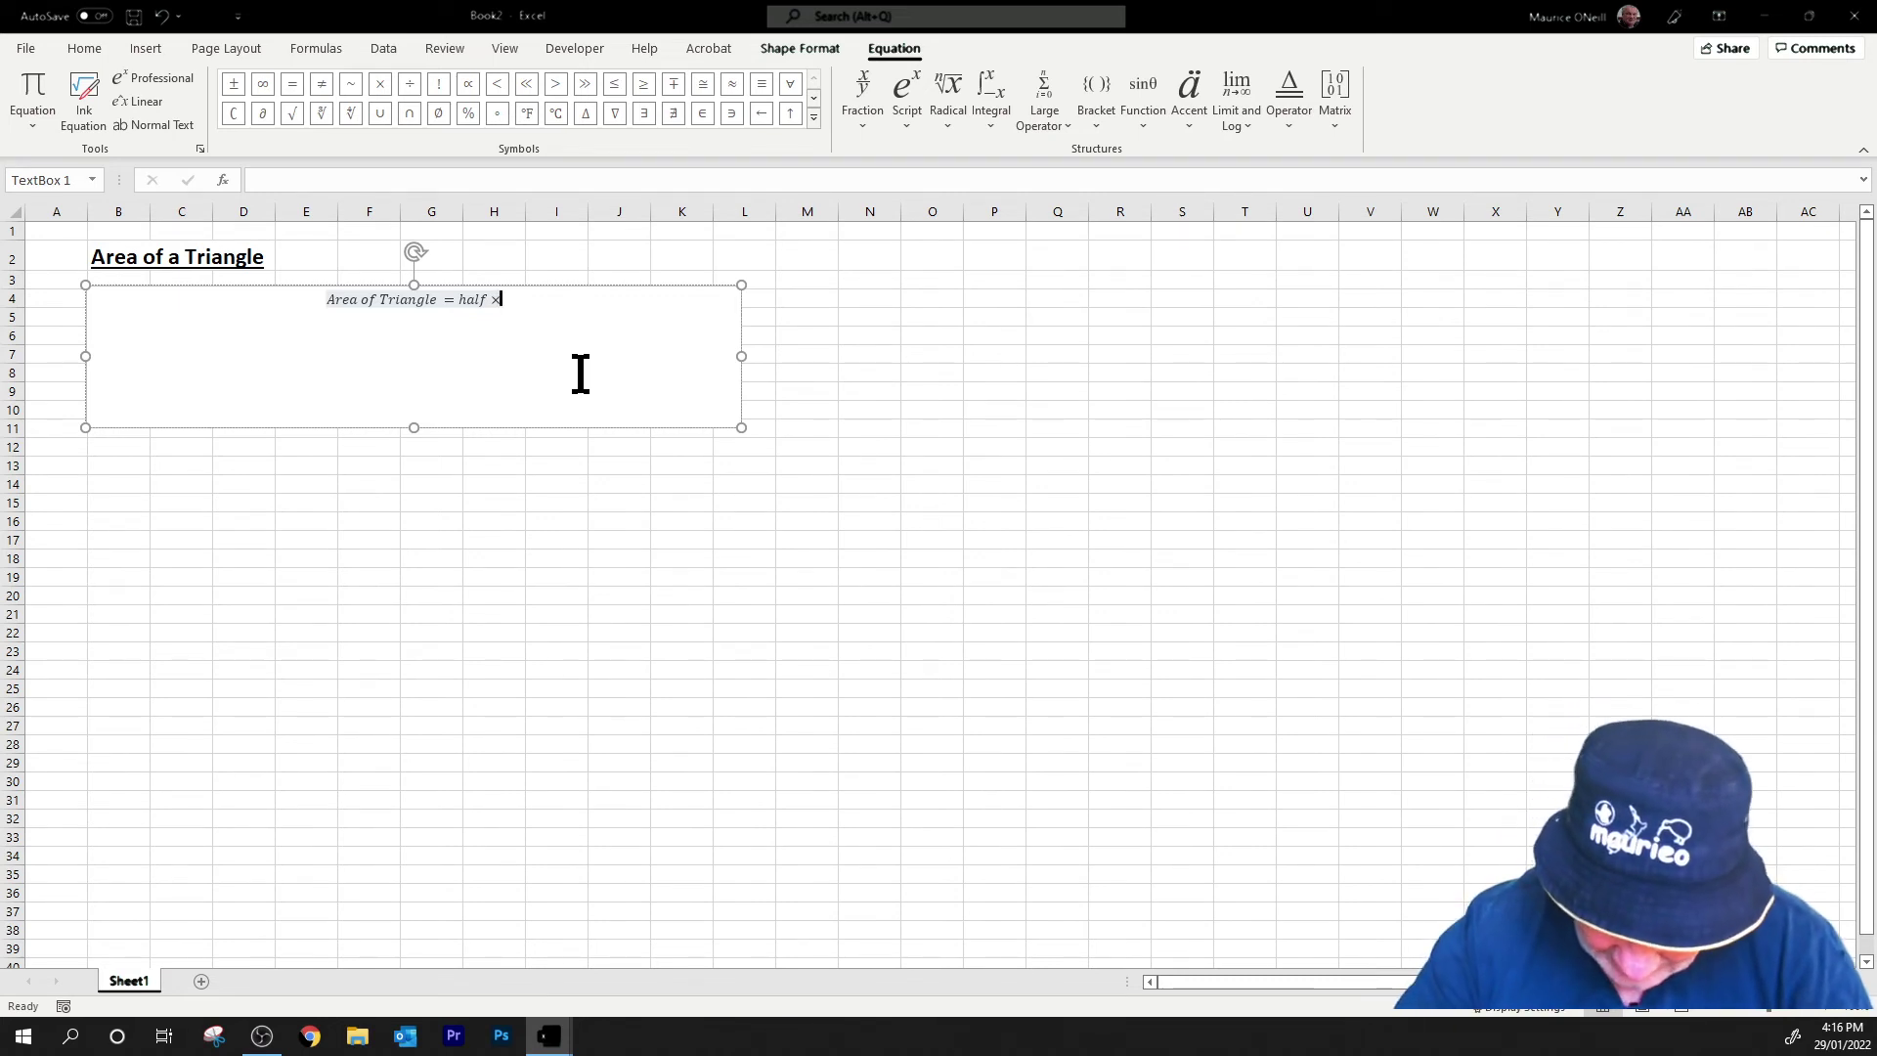
pyautogui.write('base')
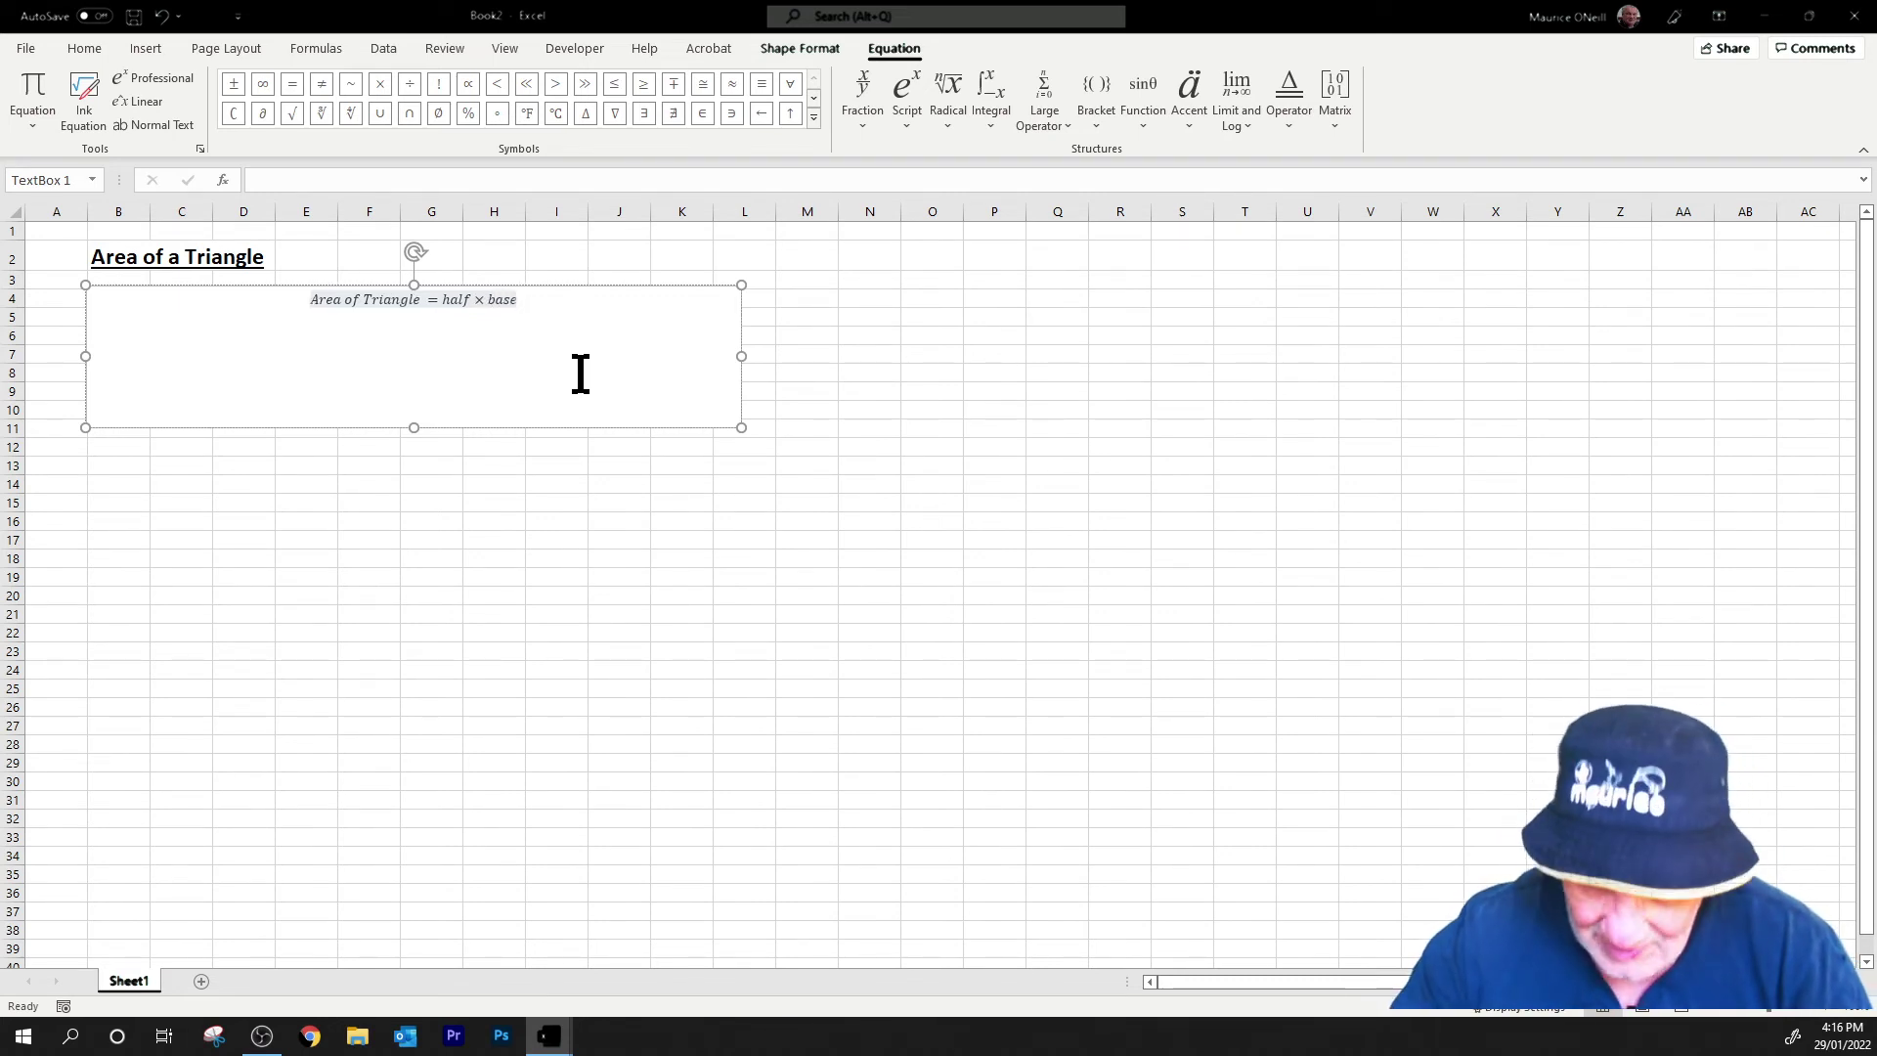
pyautogui.click(380, 84)
pyautogui.write('hei')
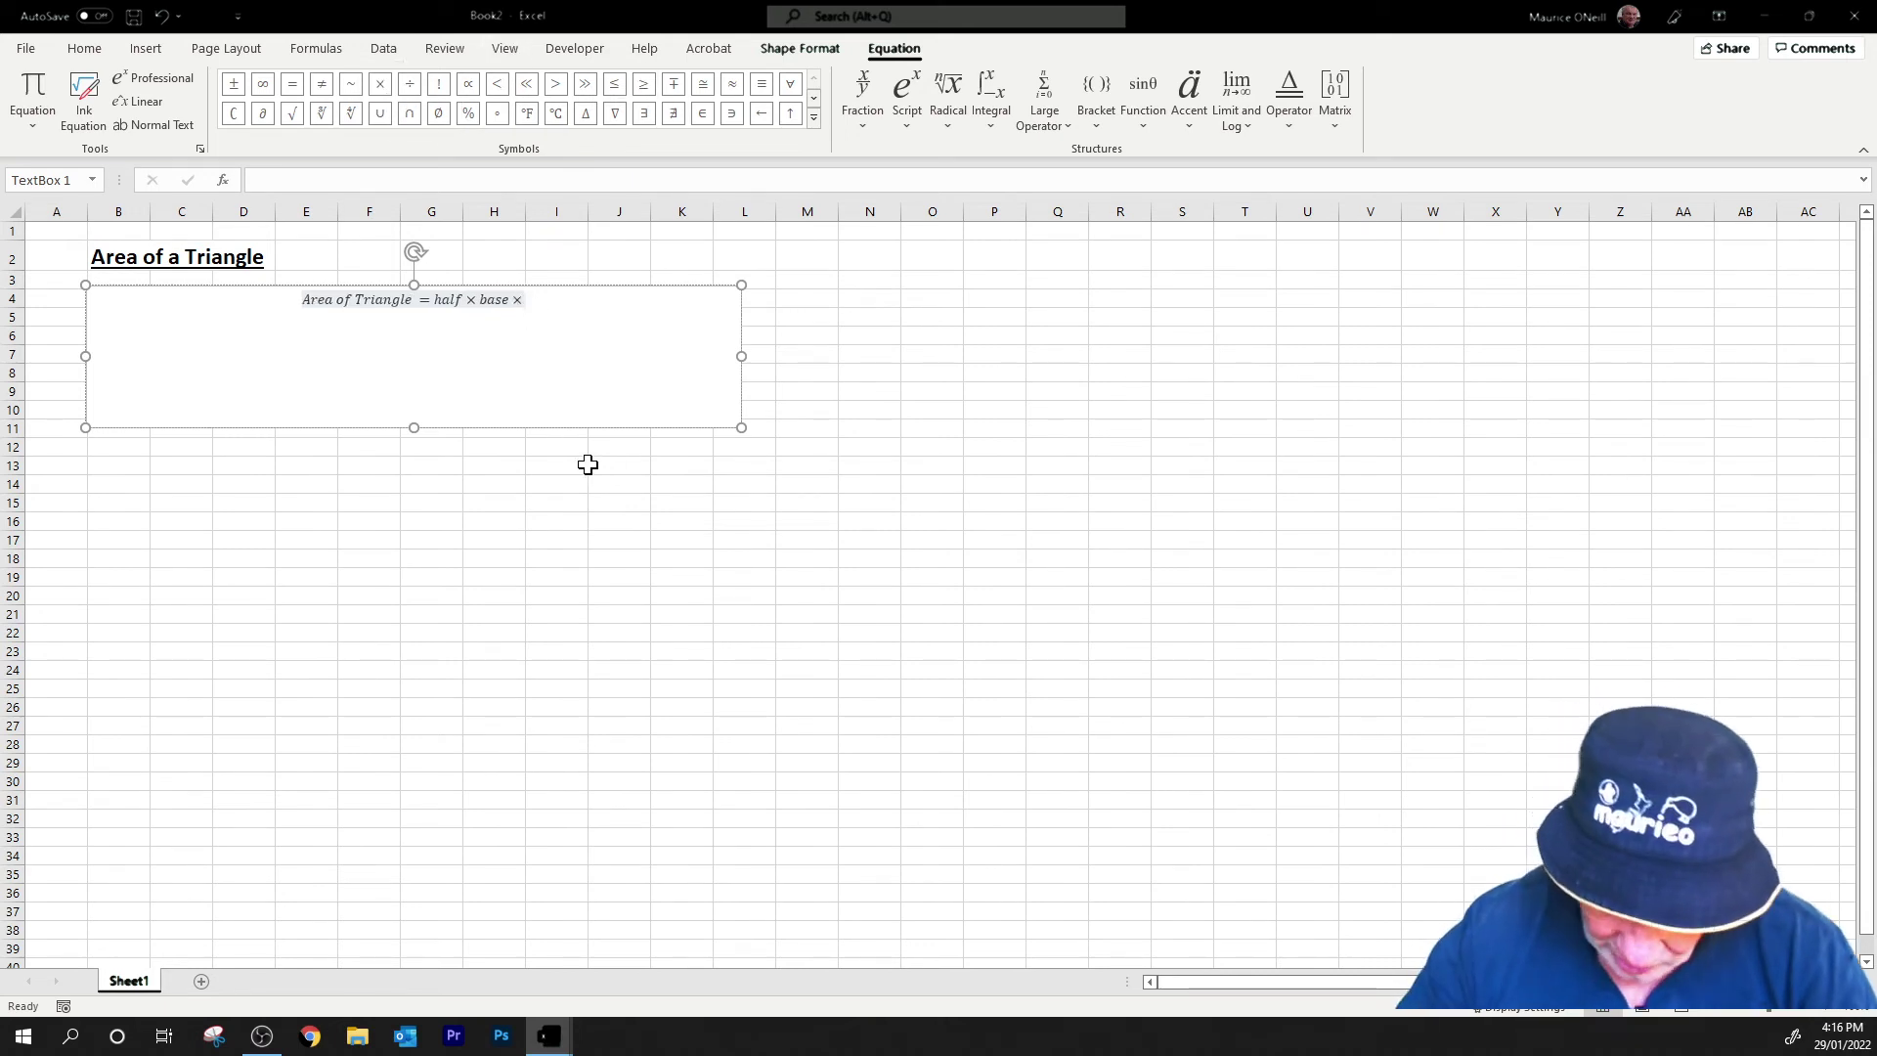
pyautogui.write('ght')
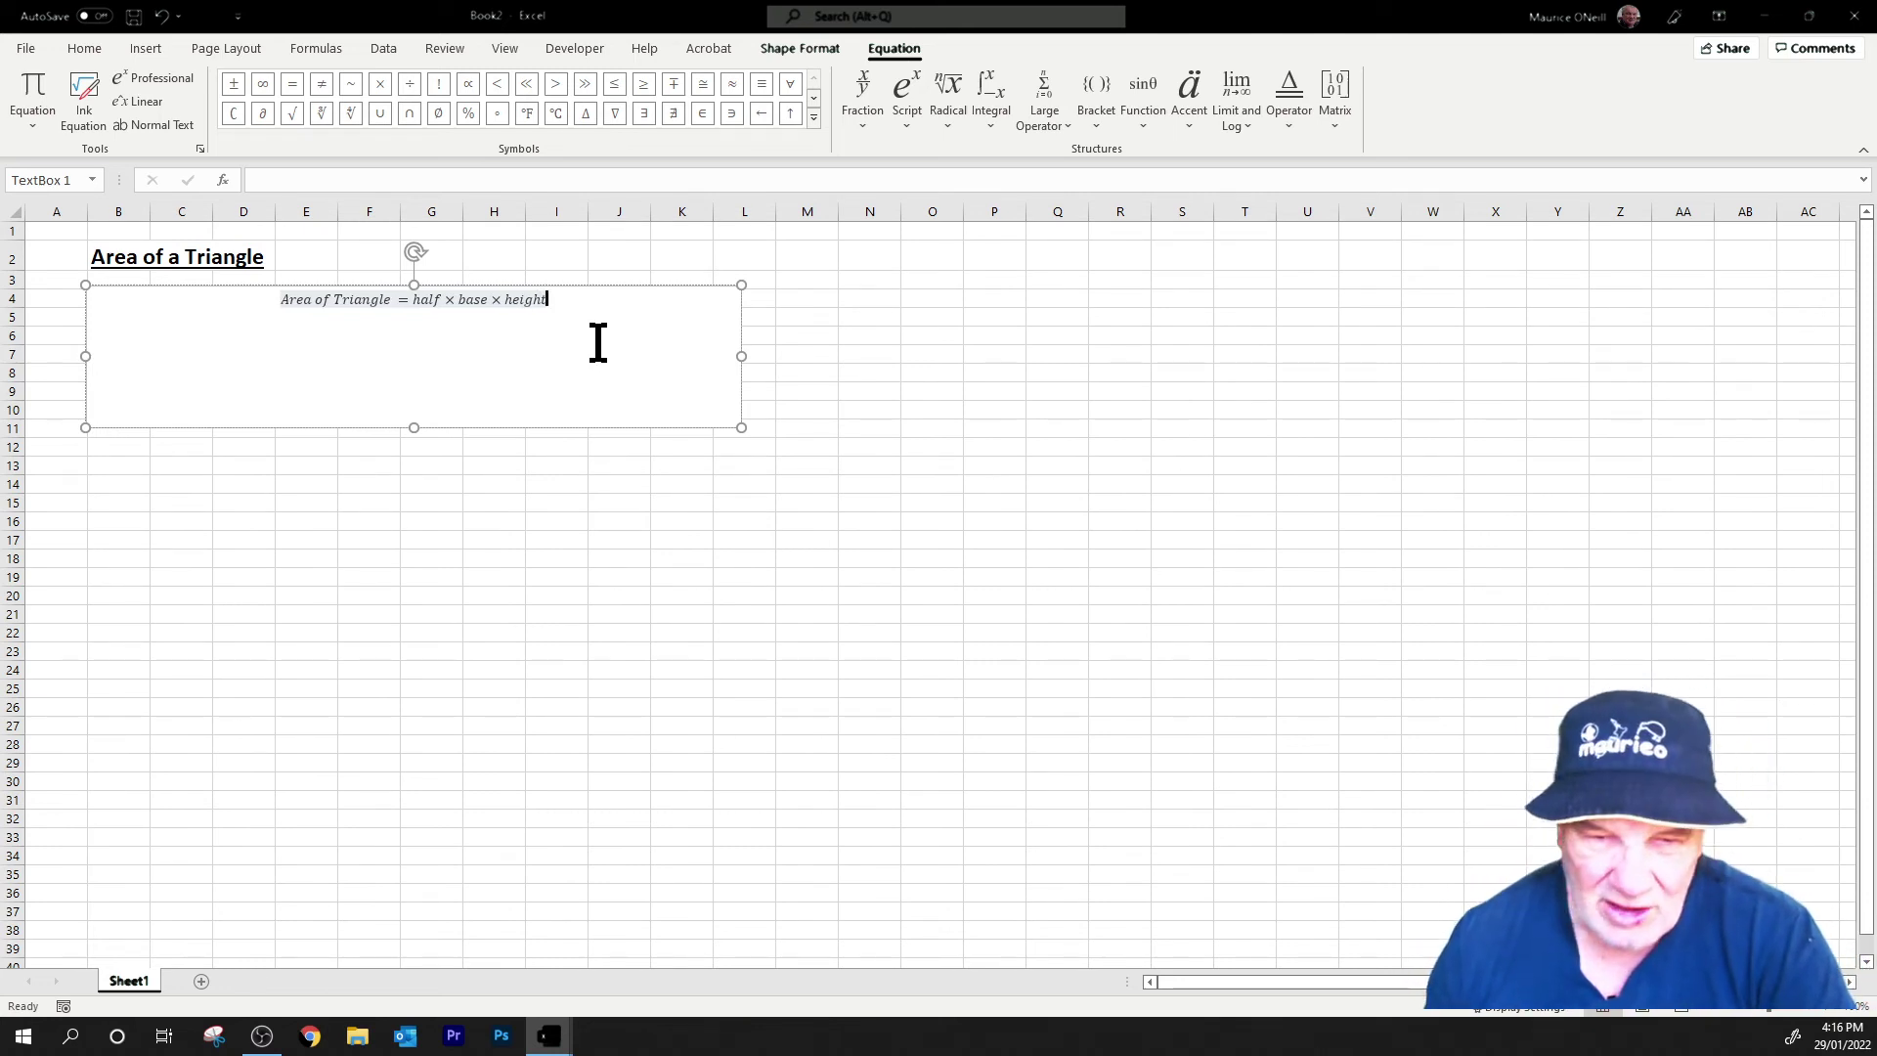
pyautogui.moveTo(551, 299); pyautogui.dragTo(247, 310)
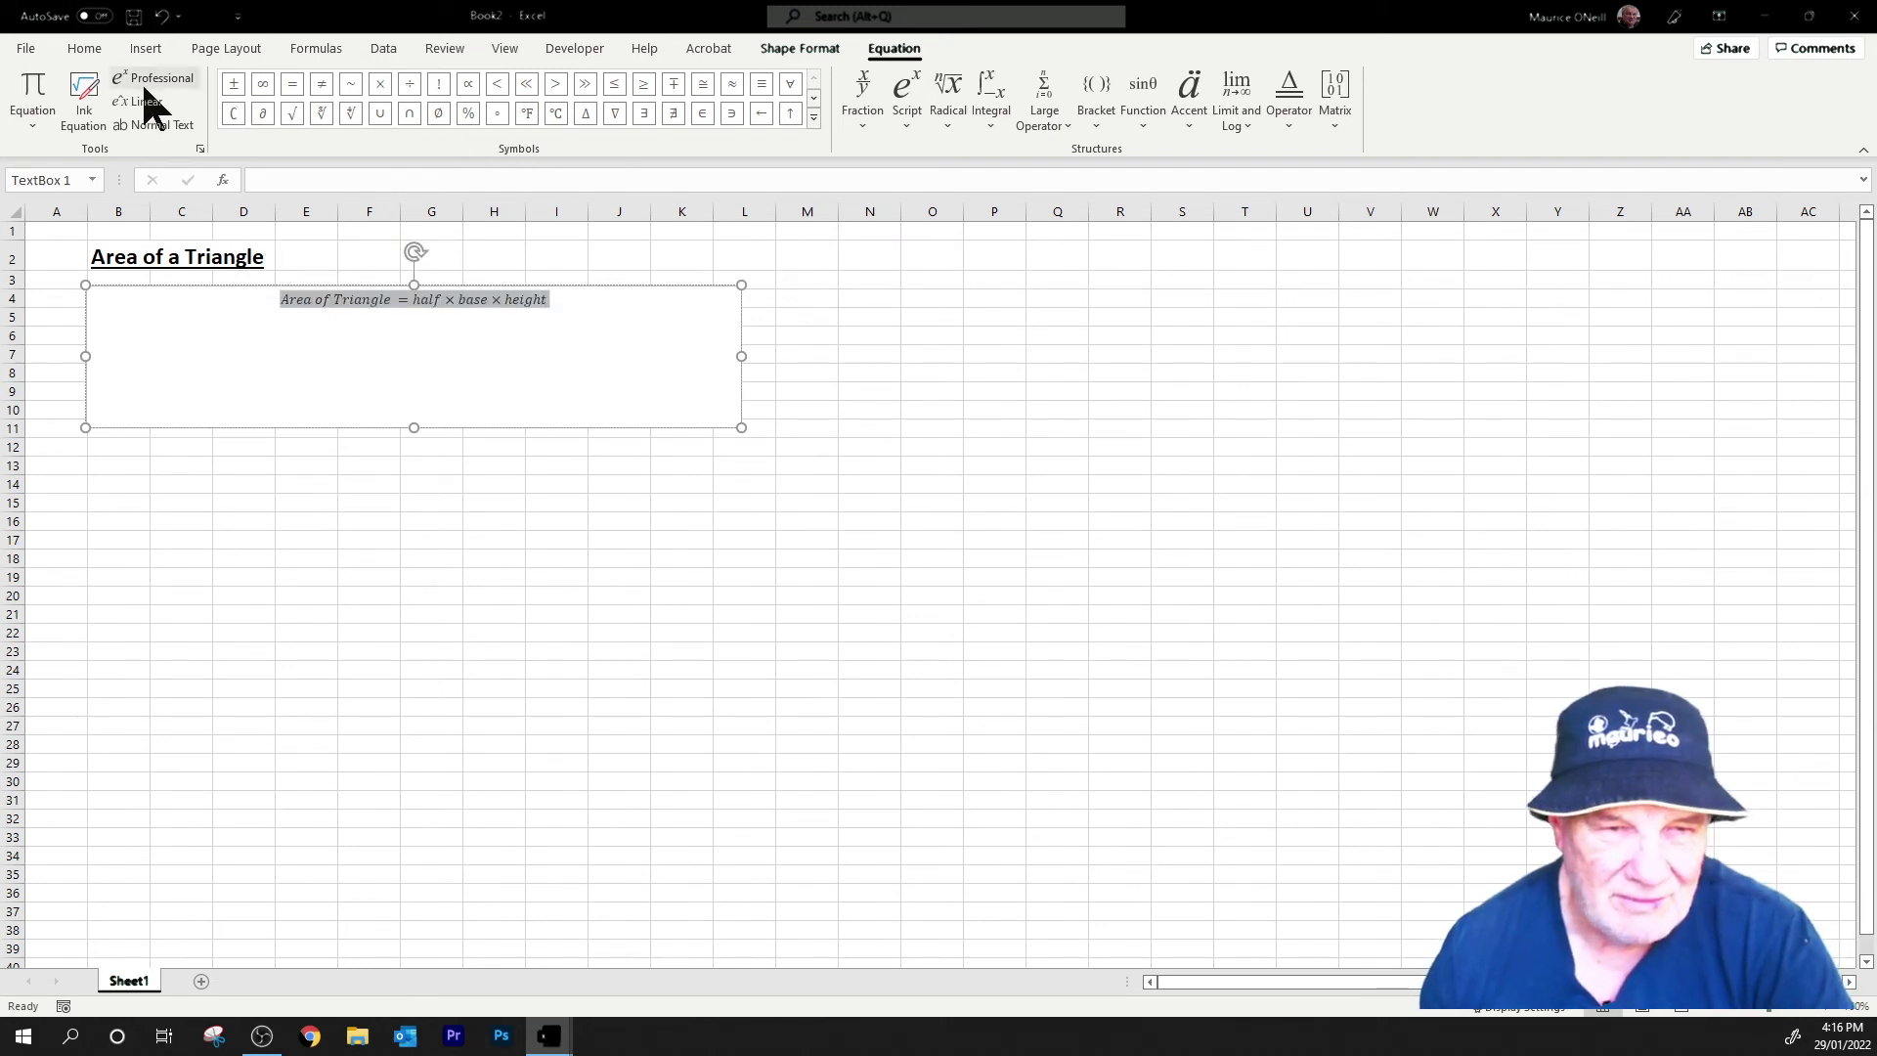
# - Set the selected equation's font size to 14
pyautogui.click(85, 53)
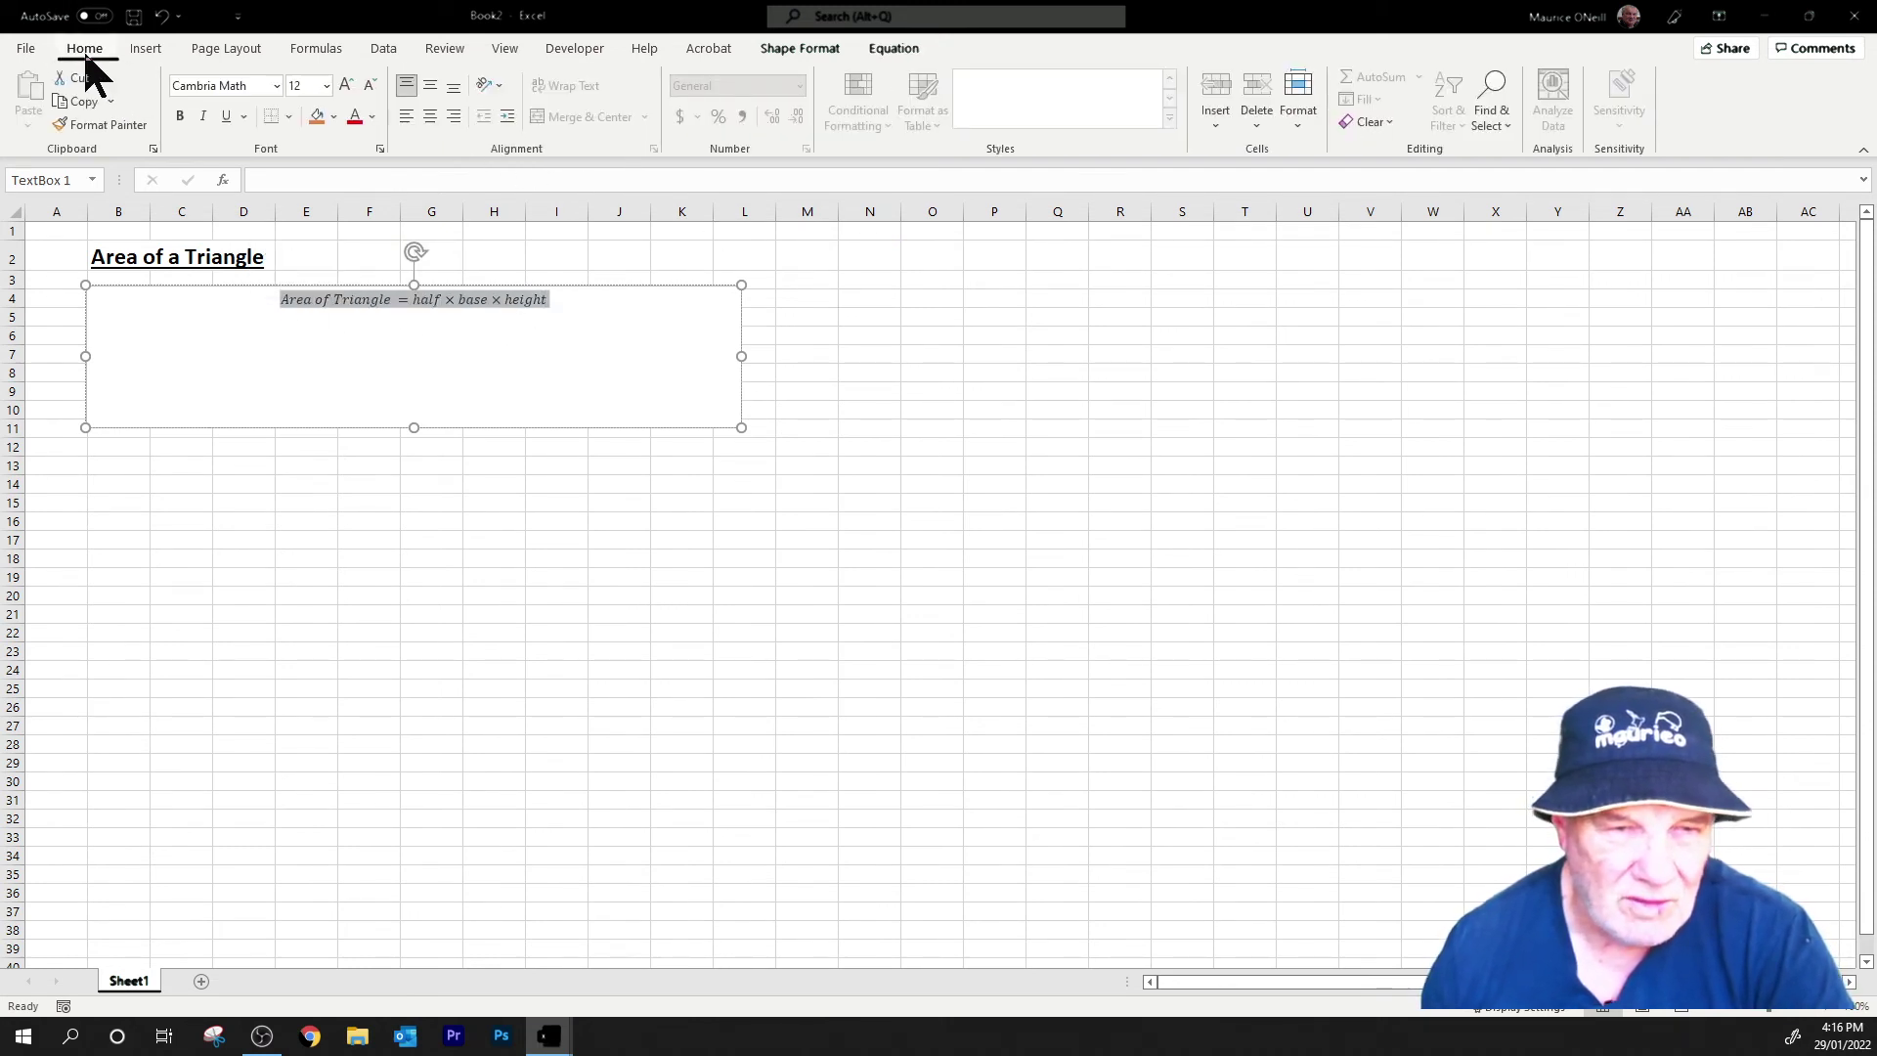
pyautogui.click(327, 86)
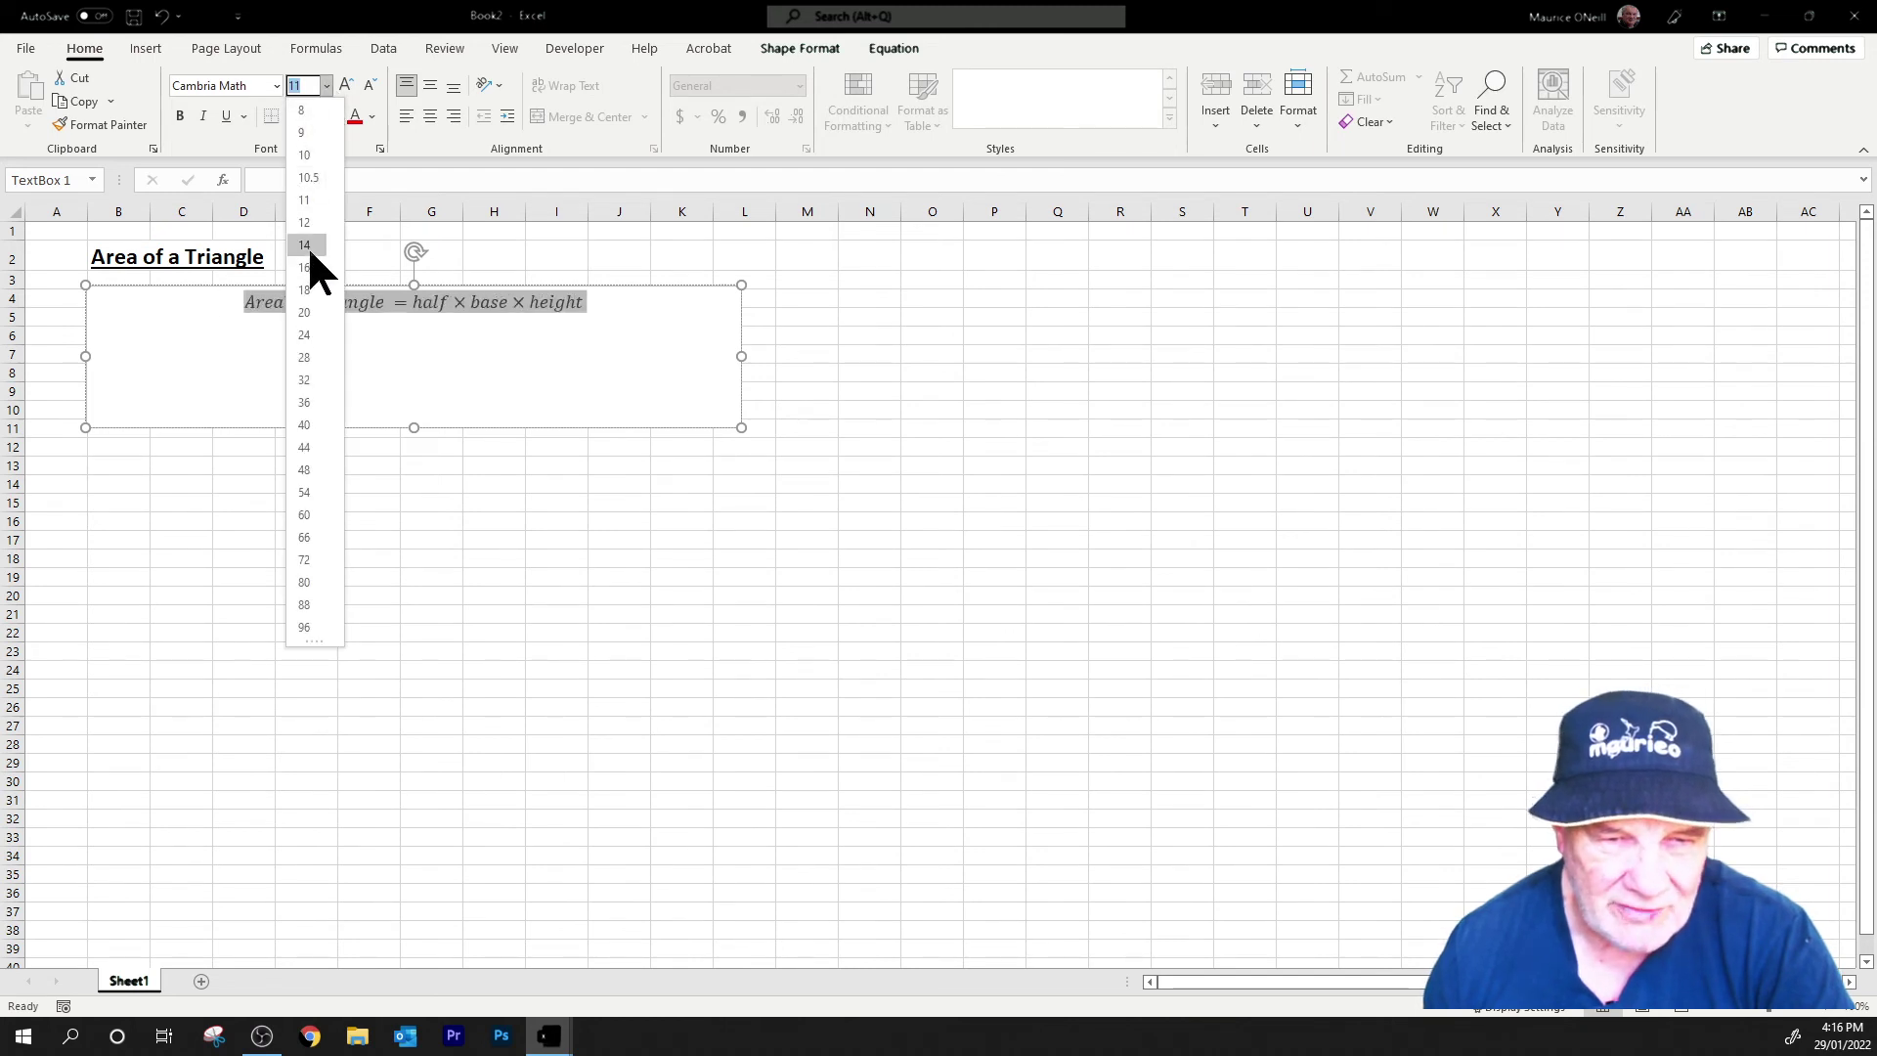
pyautogui.click(588, 304)
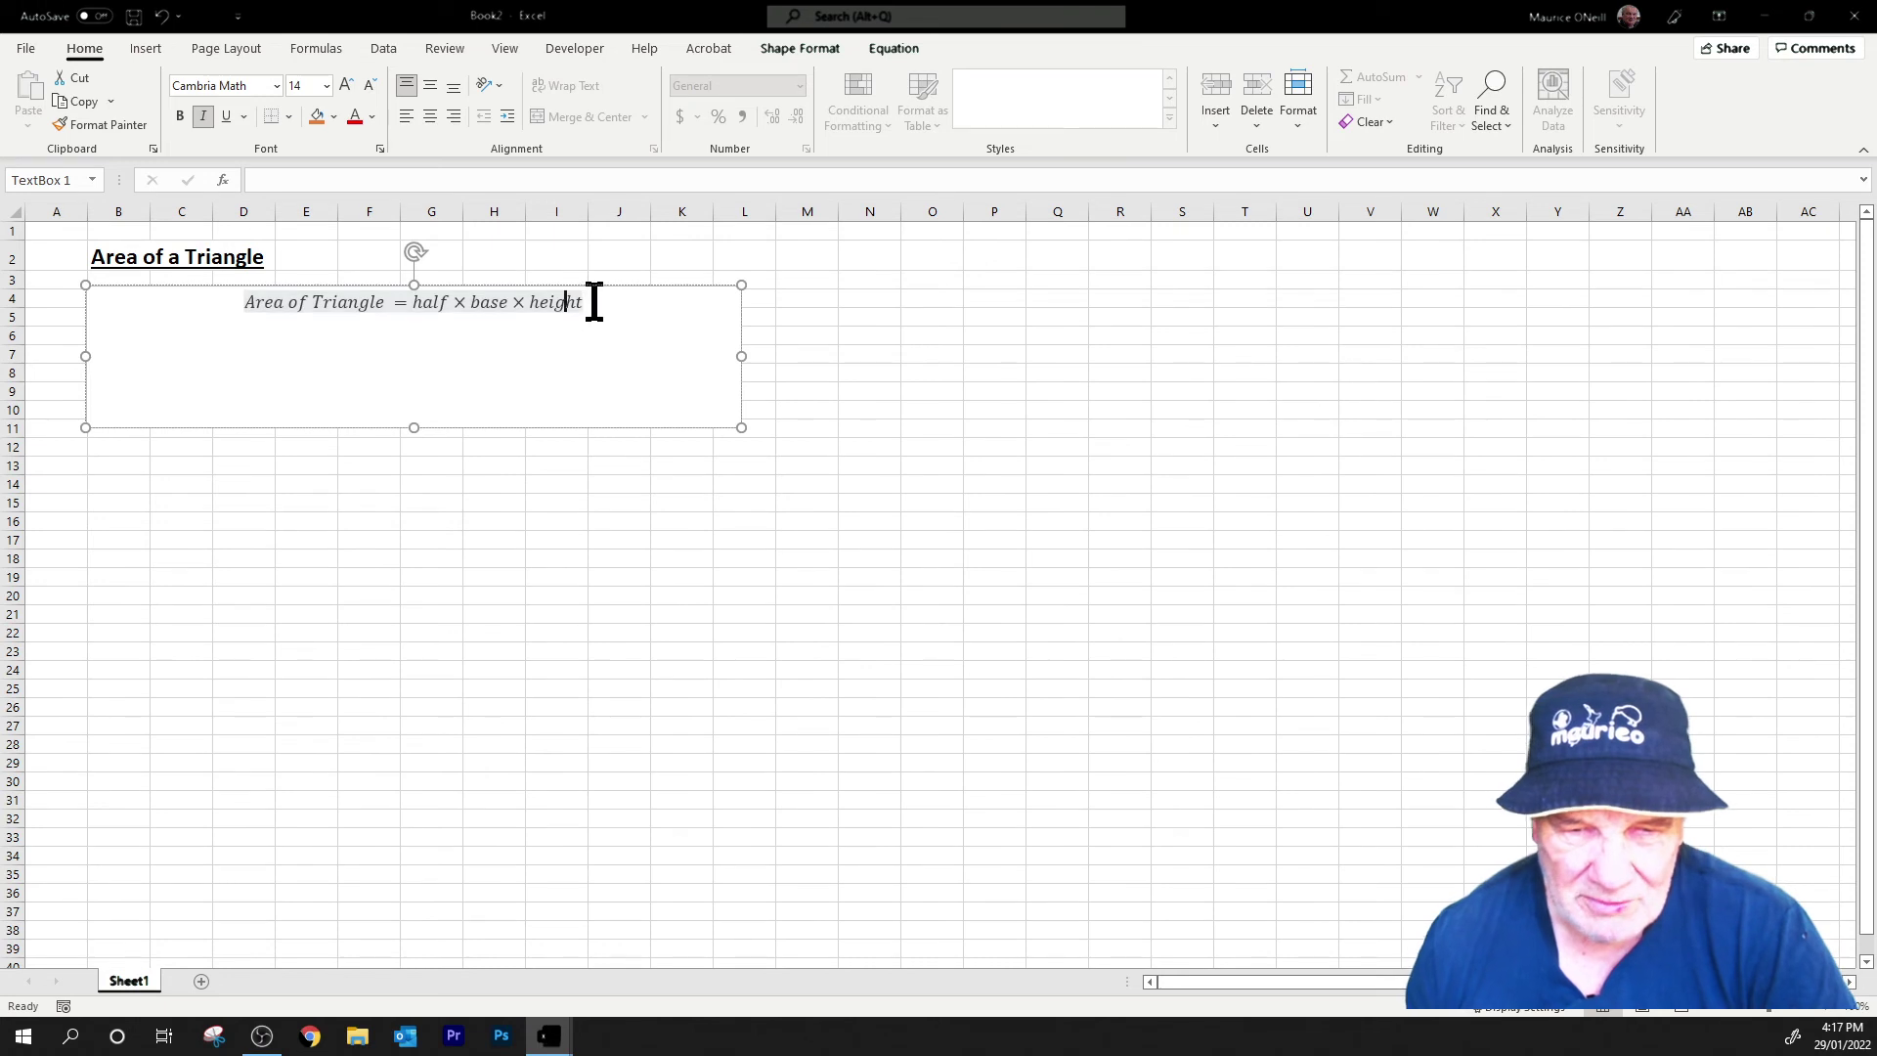
# - On the empty line below, bring up the built-in equation gallery
pyautogui.click(608, 395)
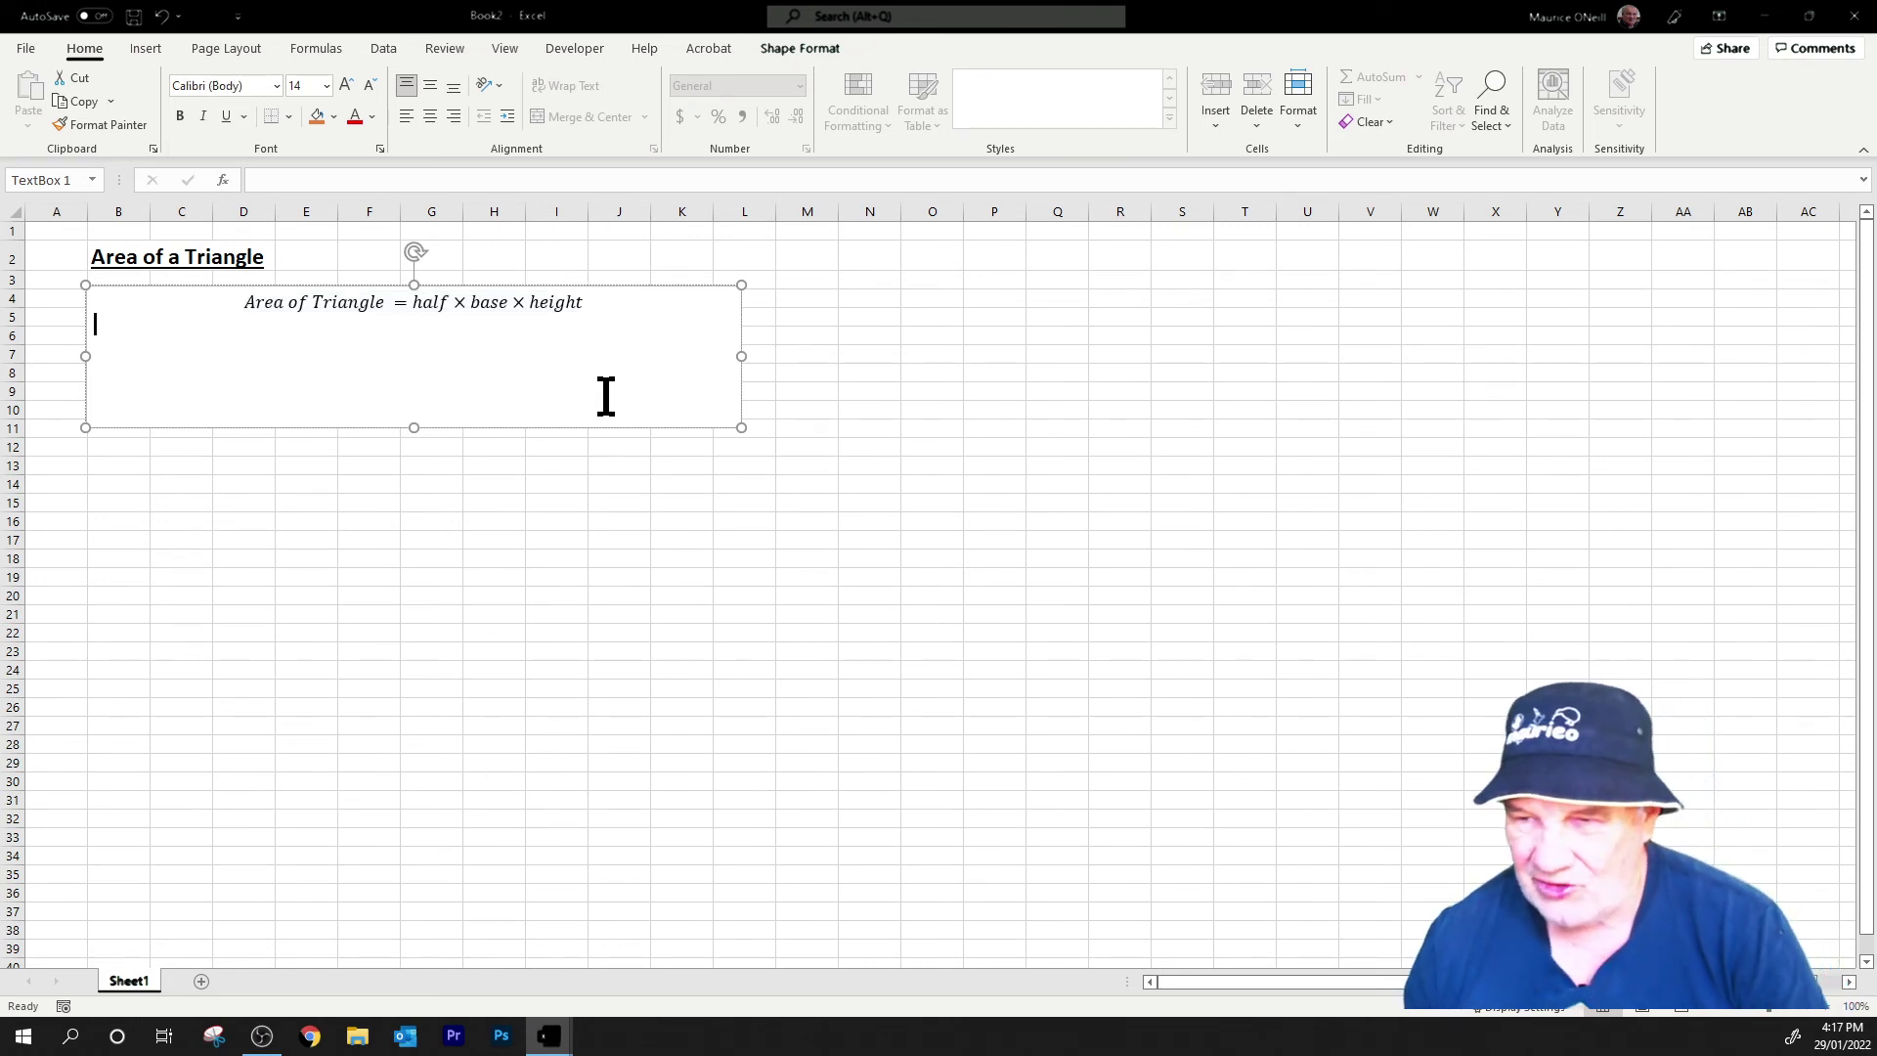
pyautogui.click(147, 48)
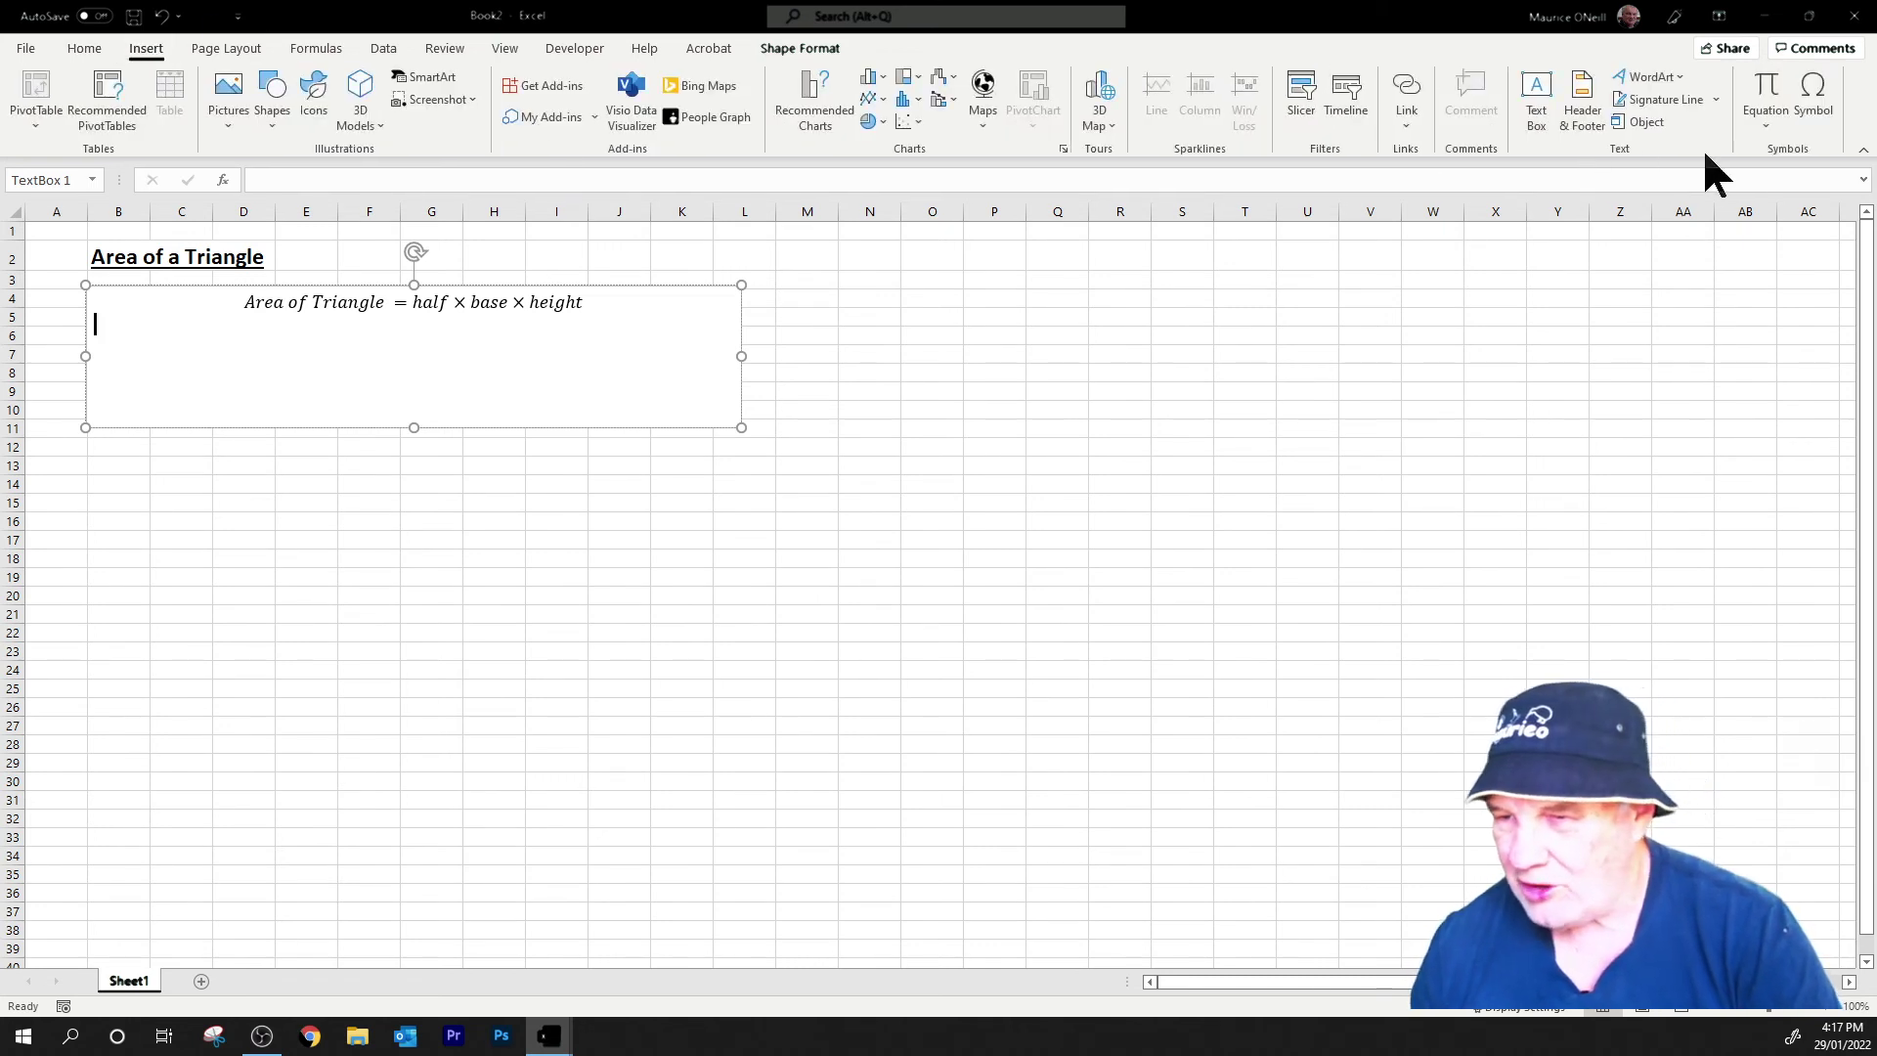
pyautogui.click(1769, 110)
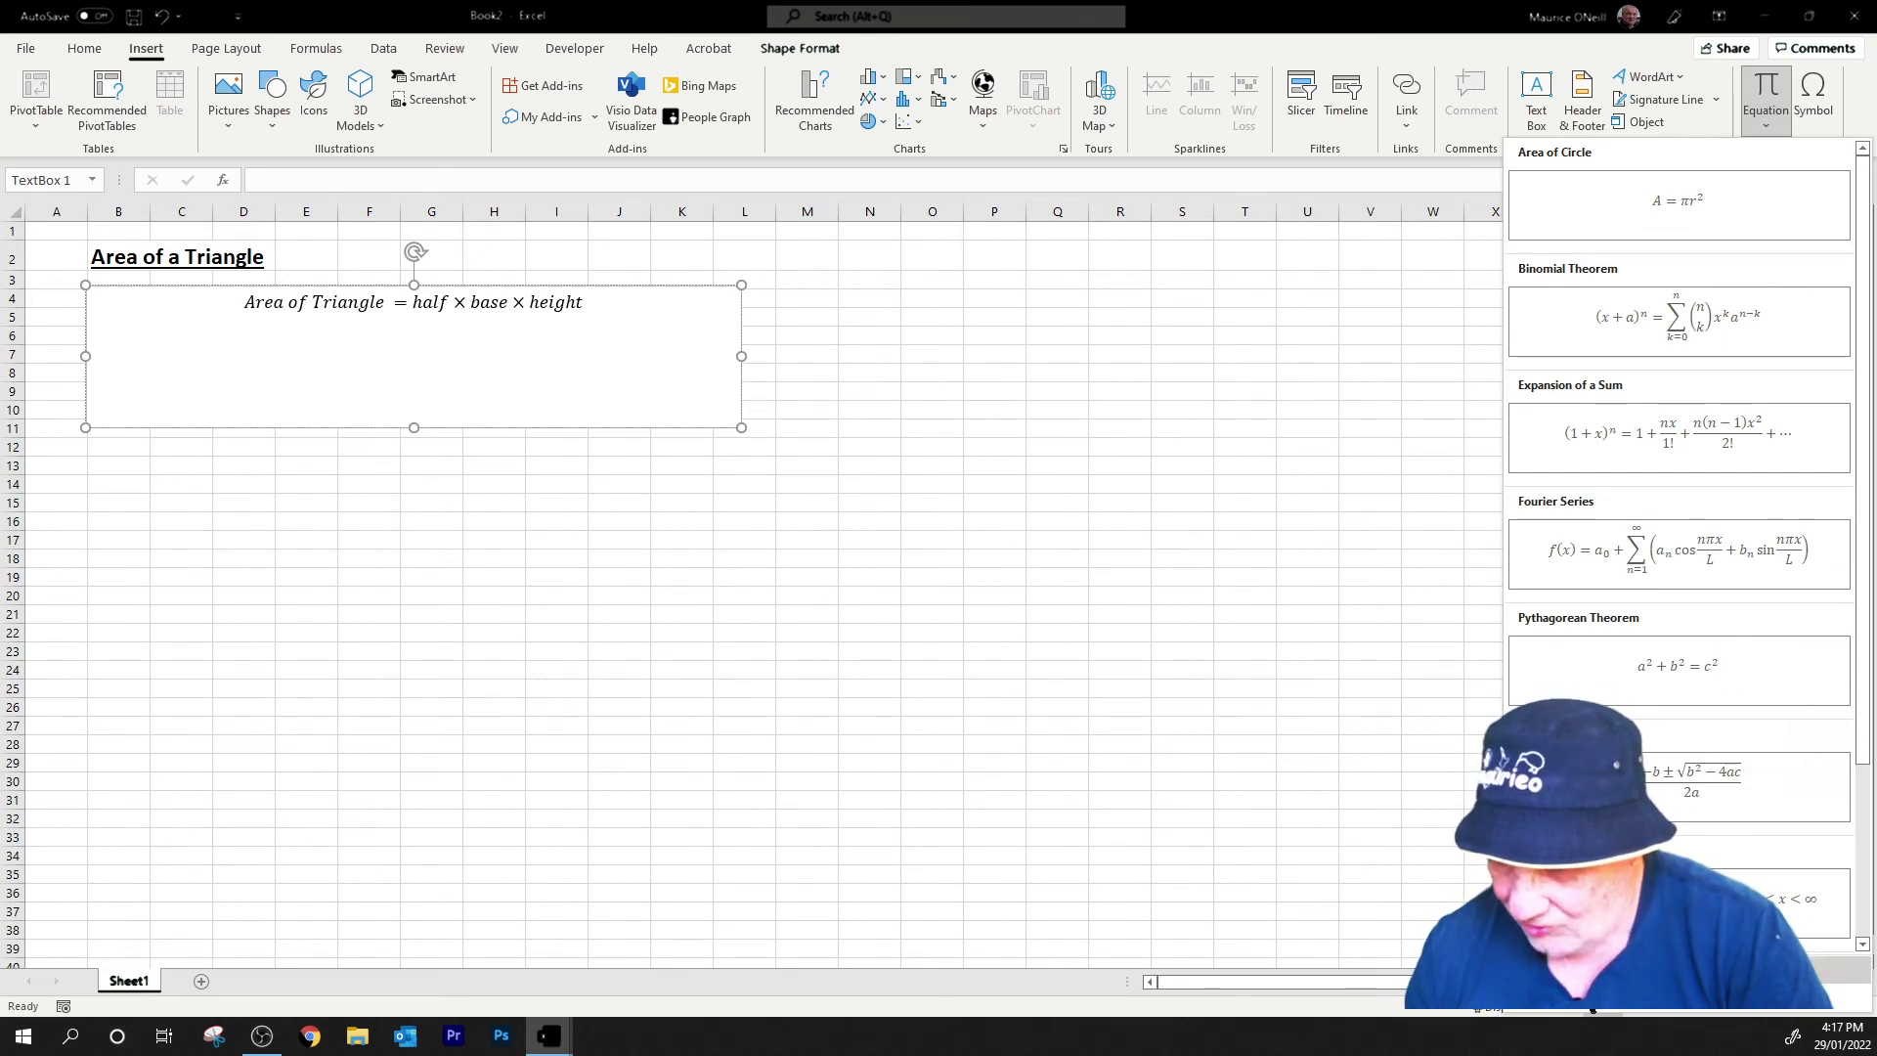
# - Insert a new equation '= ½bh' using a stacked 1-over-2 fraction, then reselect the box
pyautogui.hotkey('alt', '=')
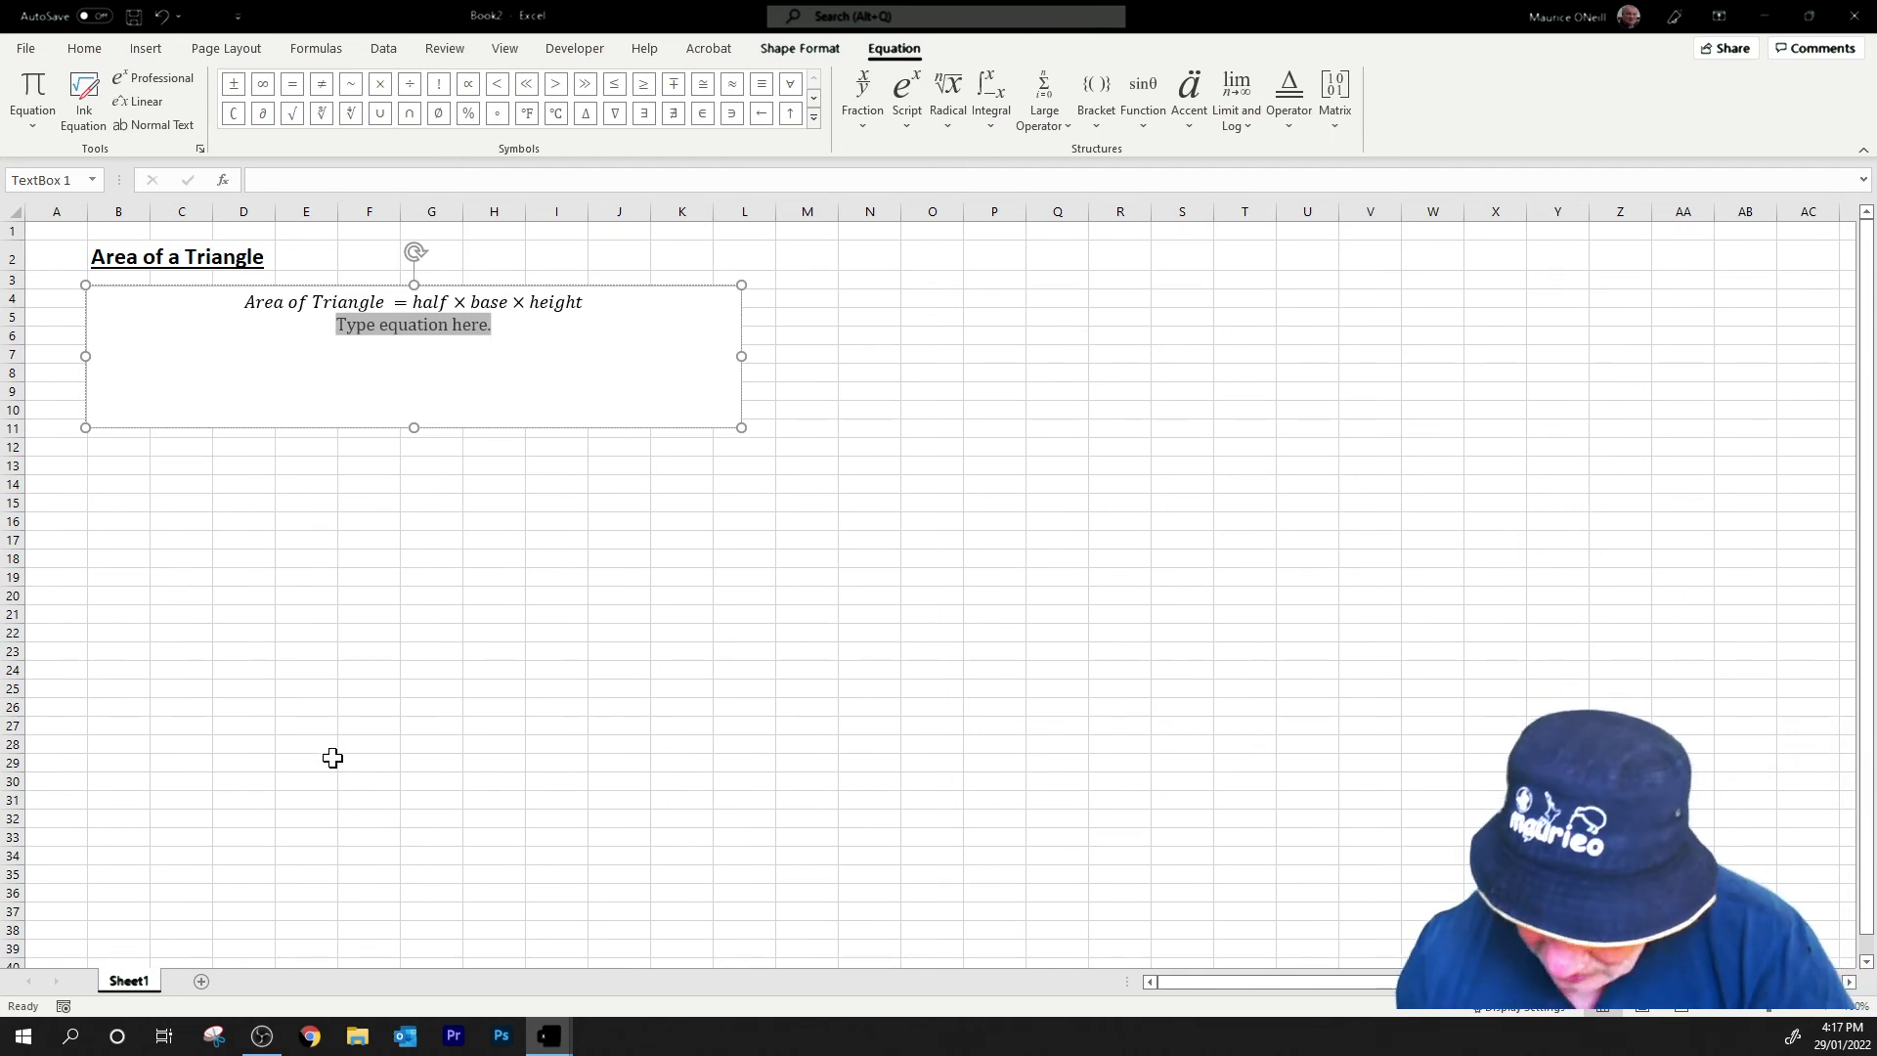
pyautogui.write('=')
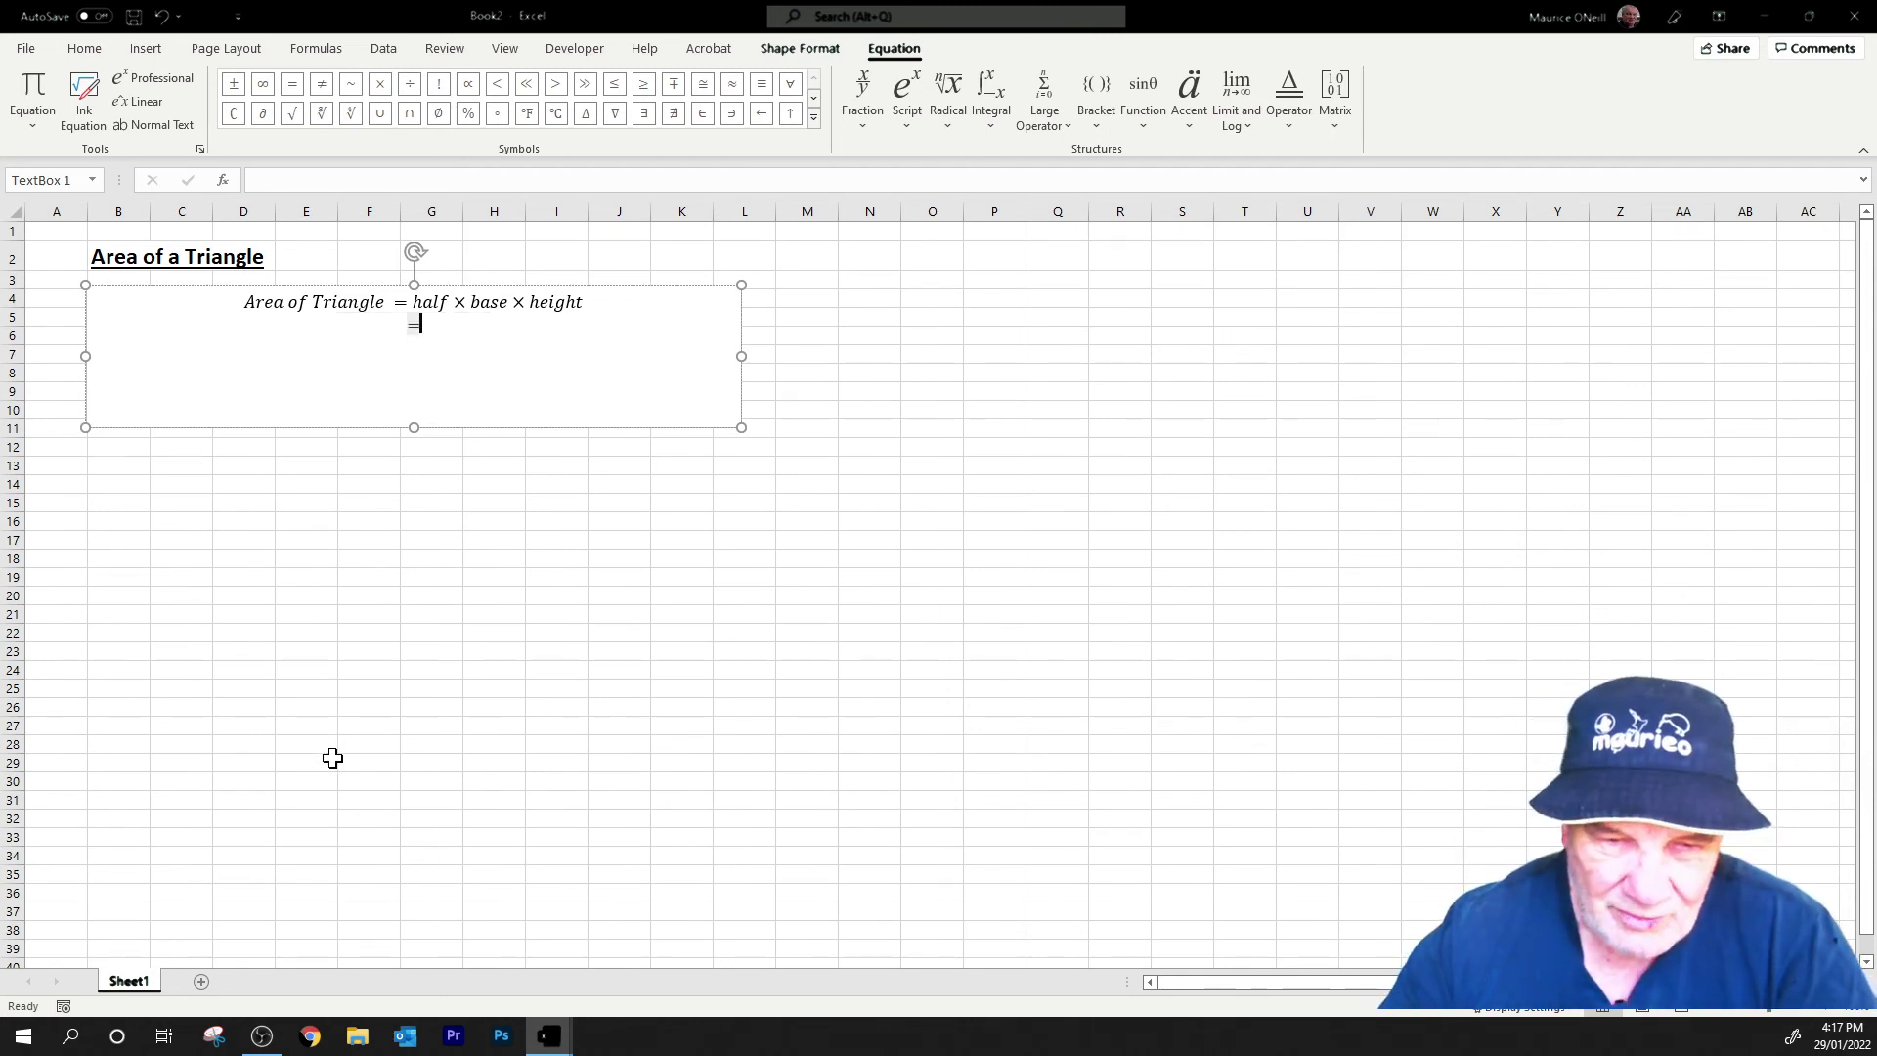
pyautogui.click(860, 93)
pyautogui.click(880, 217)
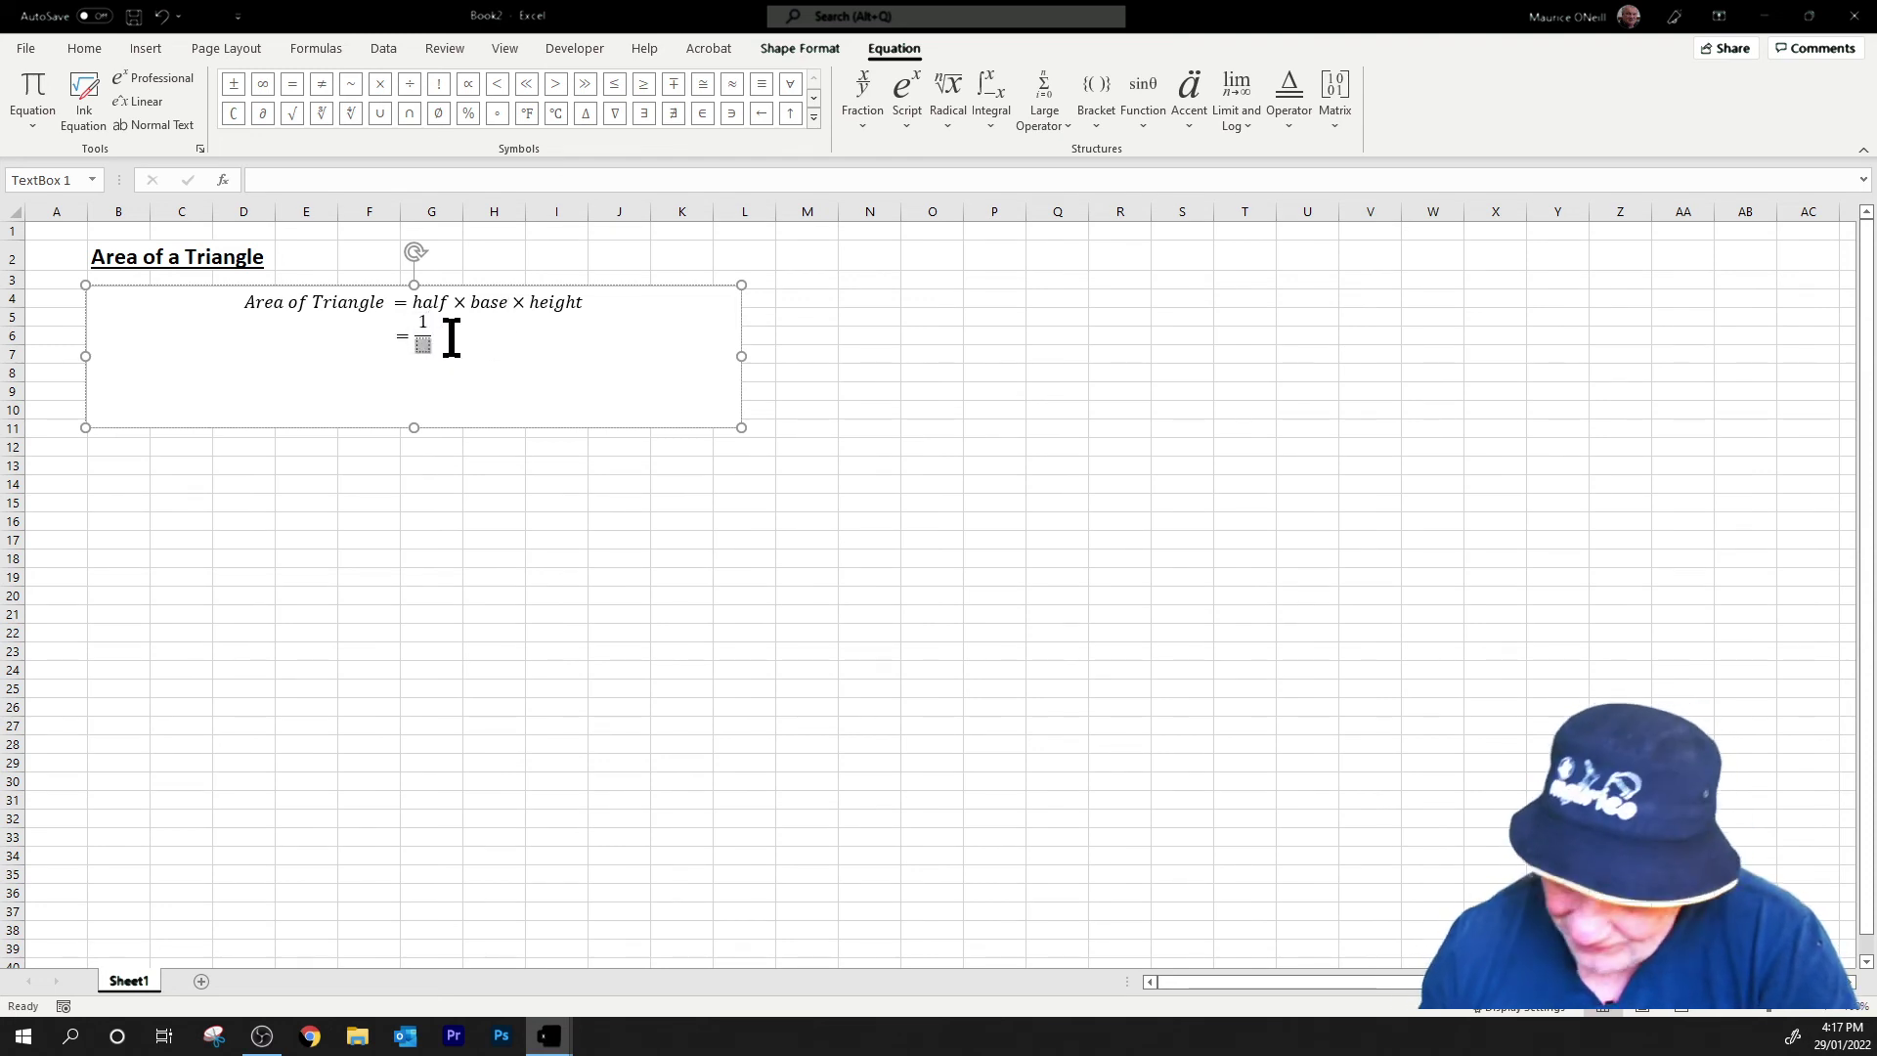
pyautogui.write('2')
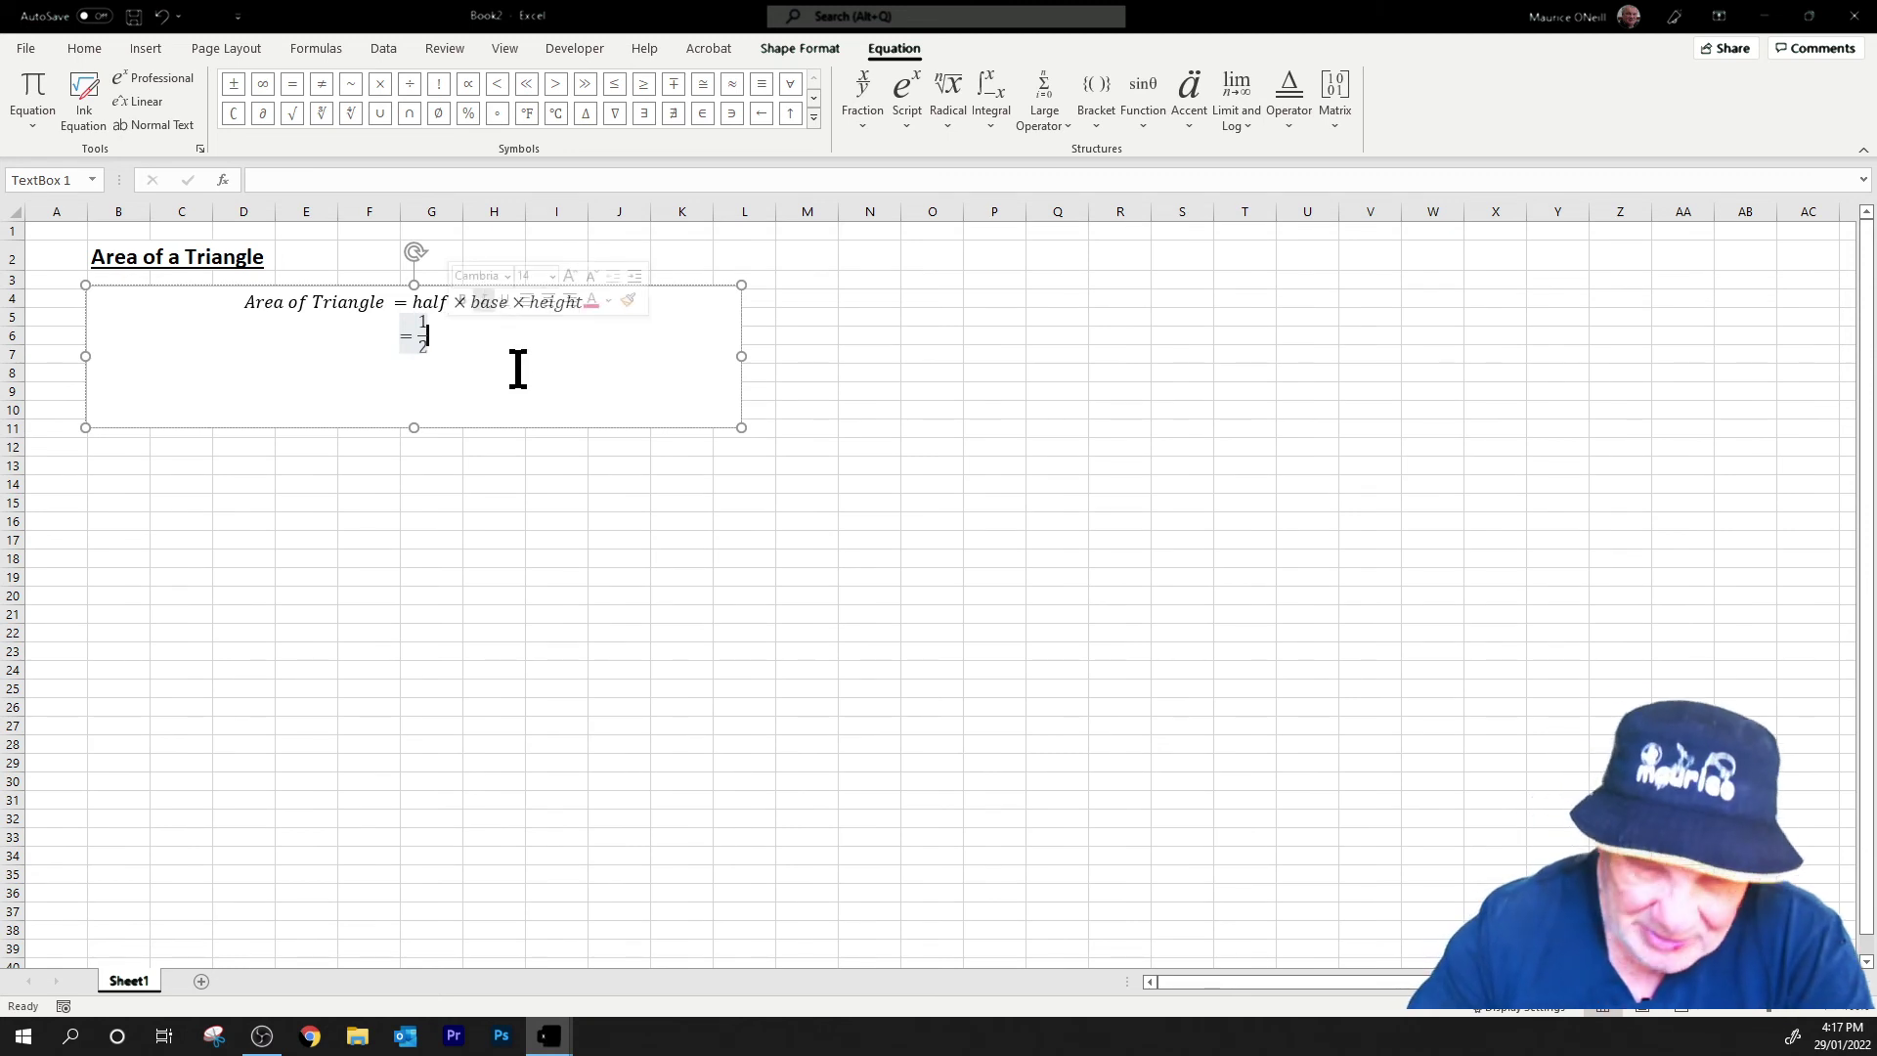
pyautogui.press('Right')
pyautogui.write('bh')
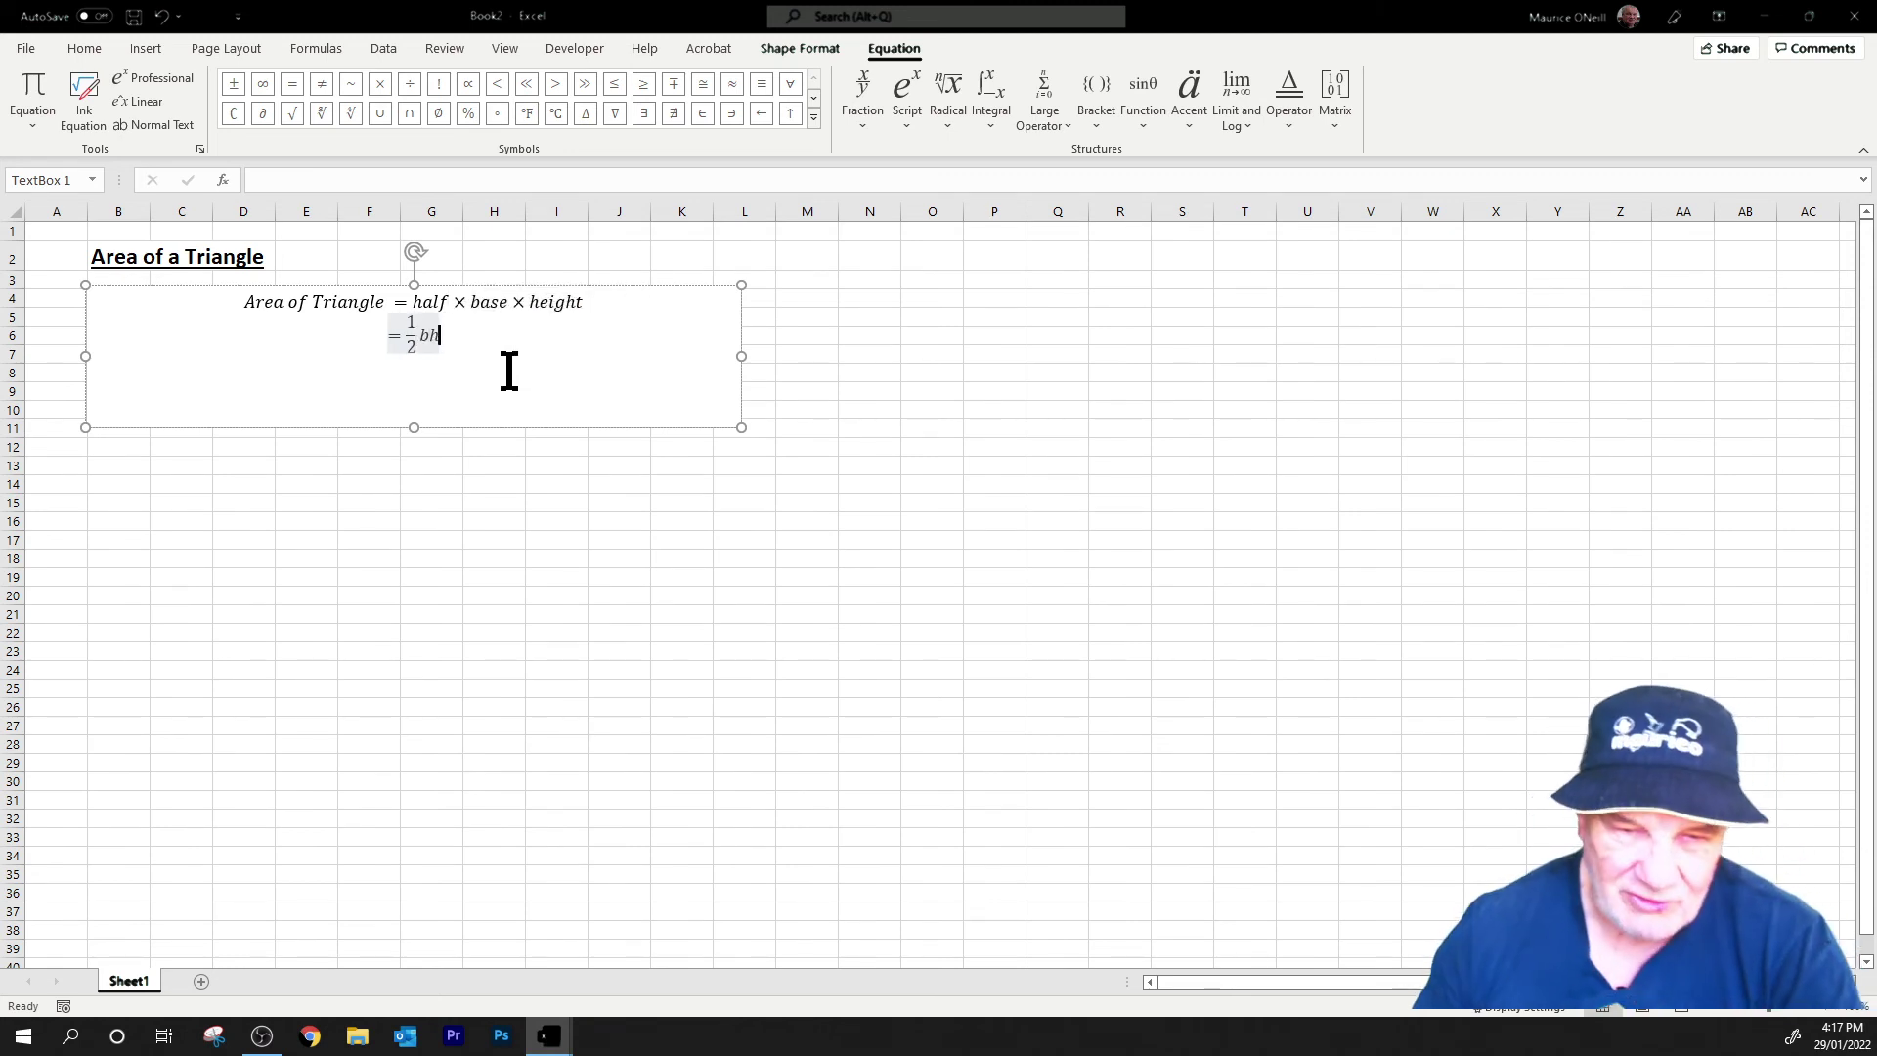
pyautogui.click(407, 428)
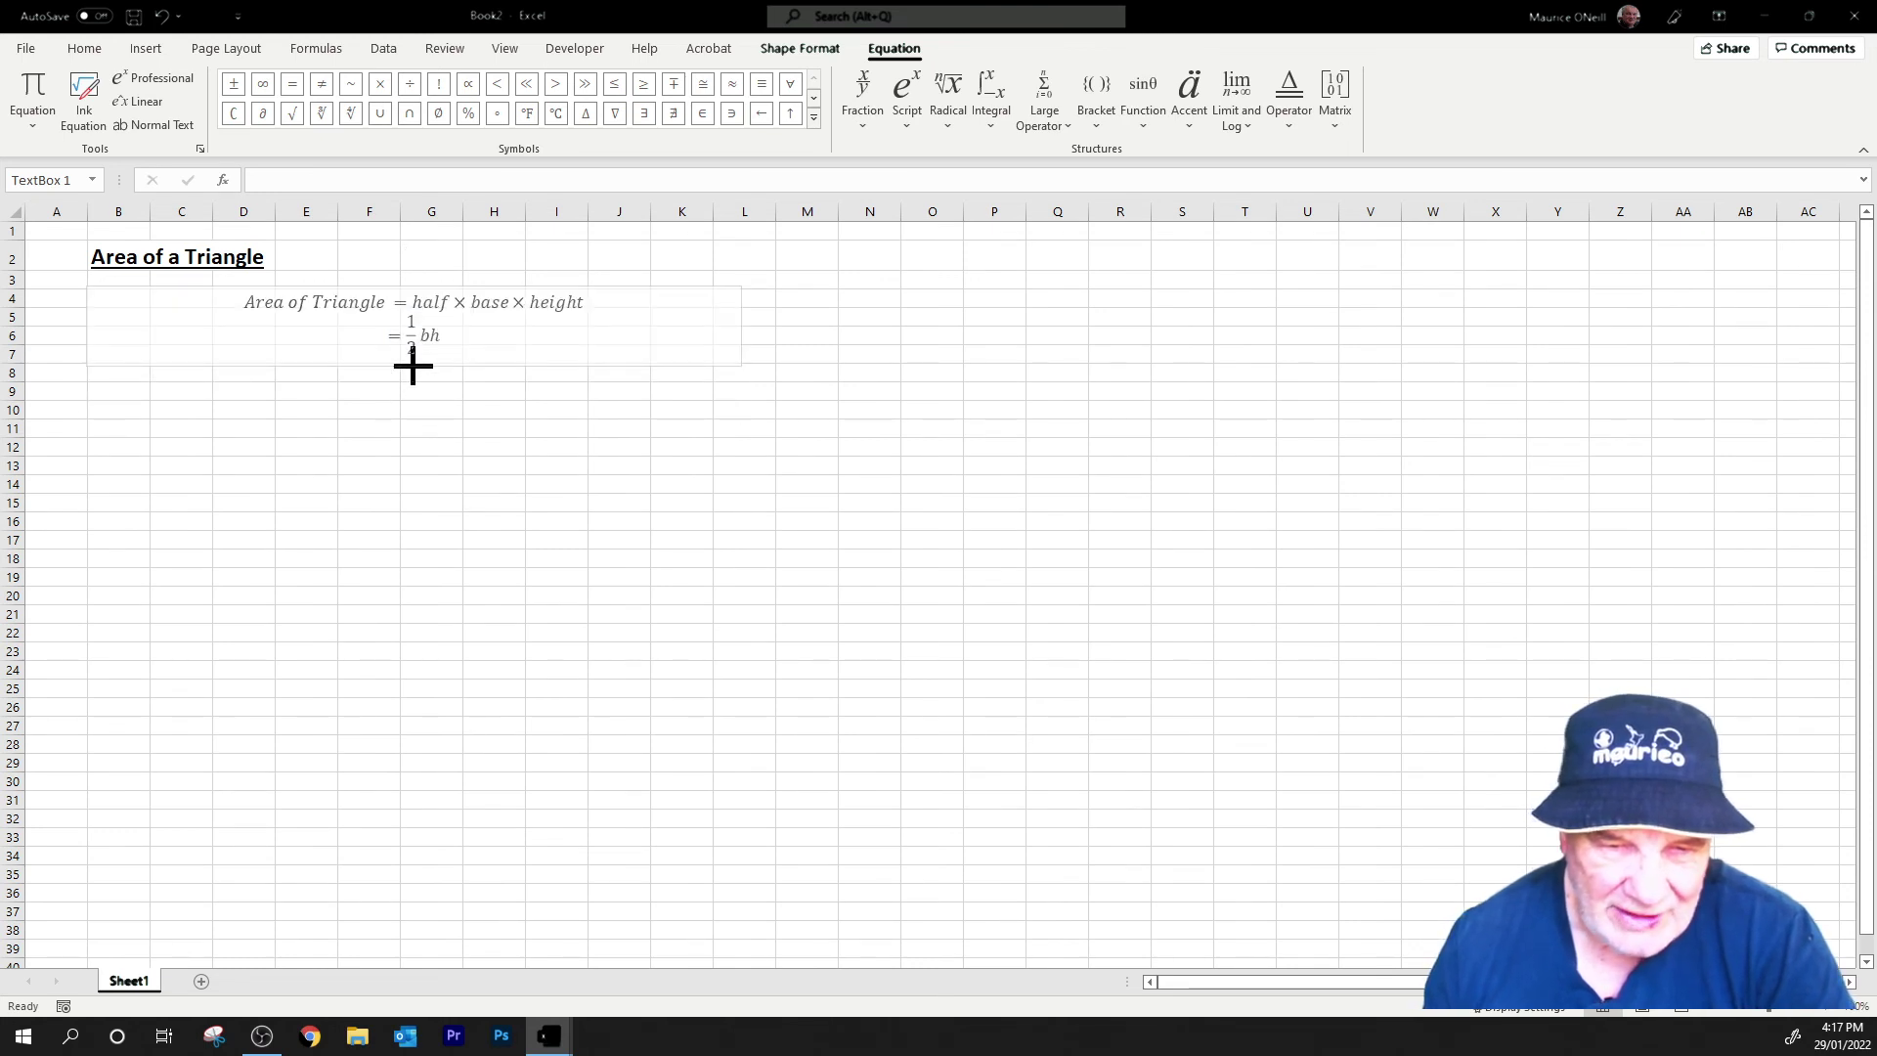
pyautogui.click(412, 375)
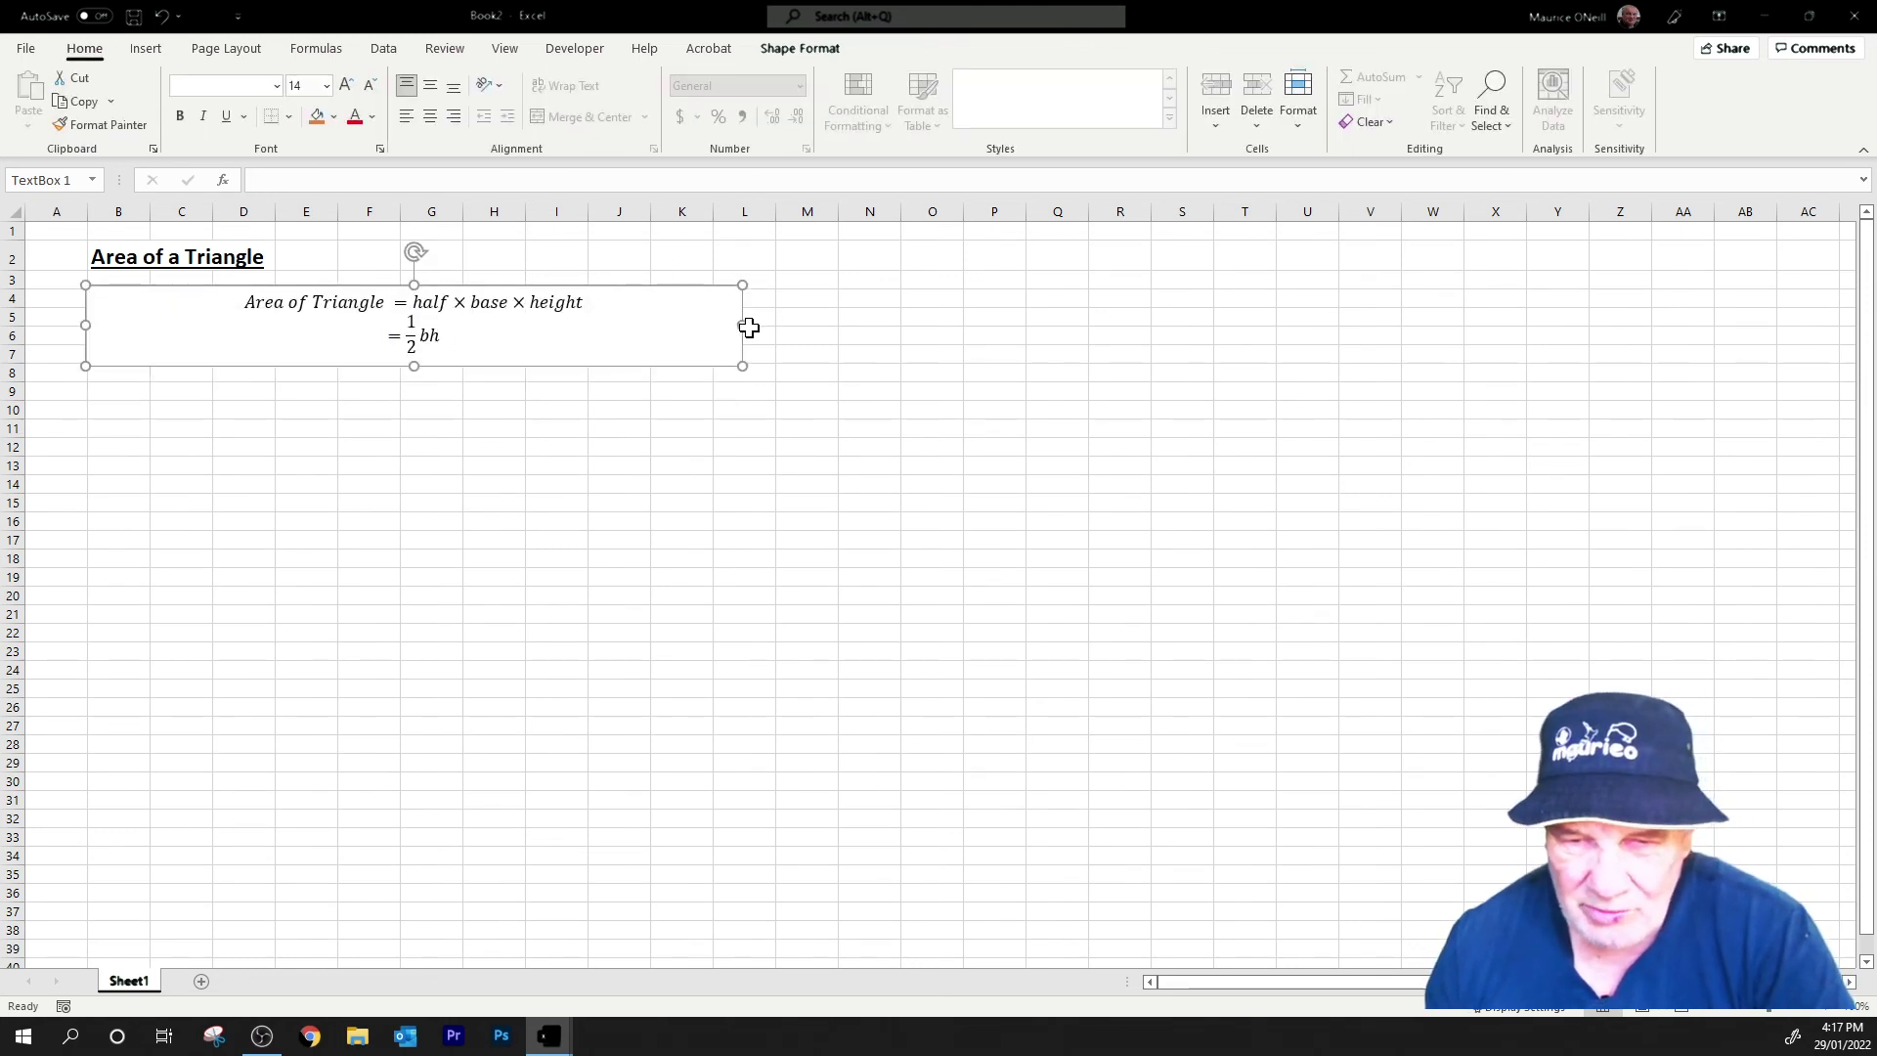
# - Narrow the equation box to fit its text and set its outline to No line
pyautogui.moveTo(743, 325); pyautogui.dragTo(455, 339)
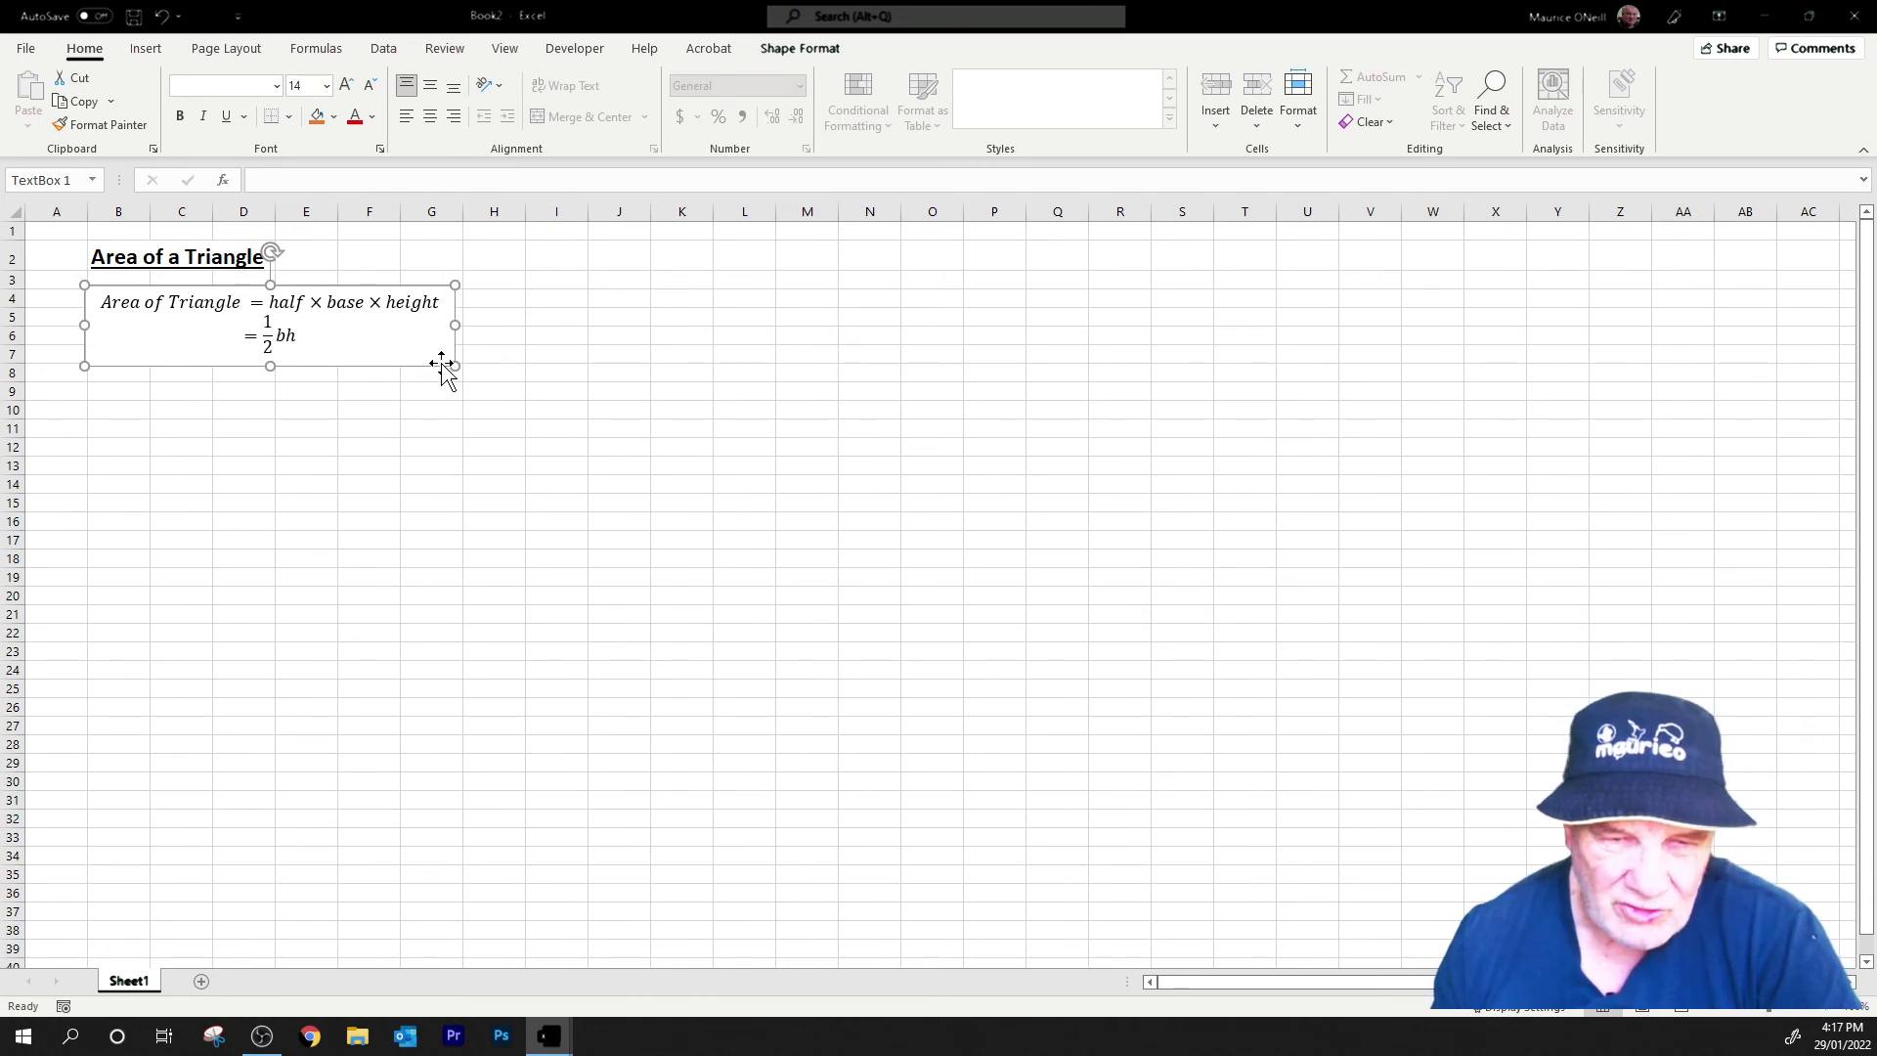
pyautogui.rightClick(441, 364)
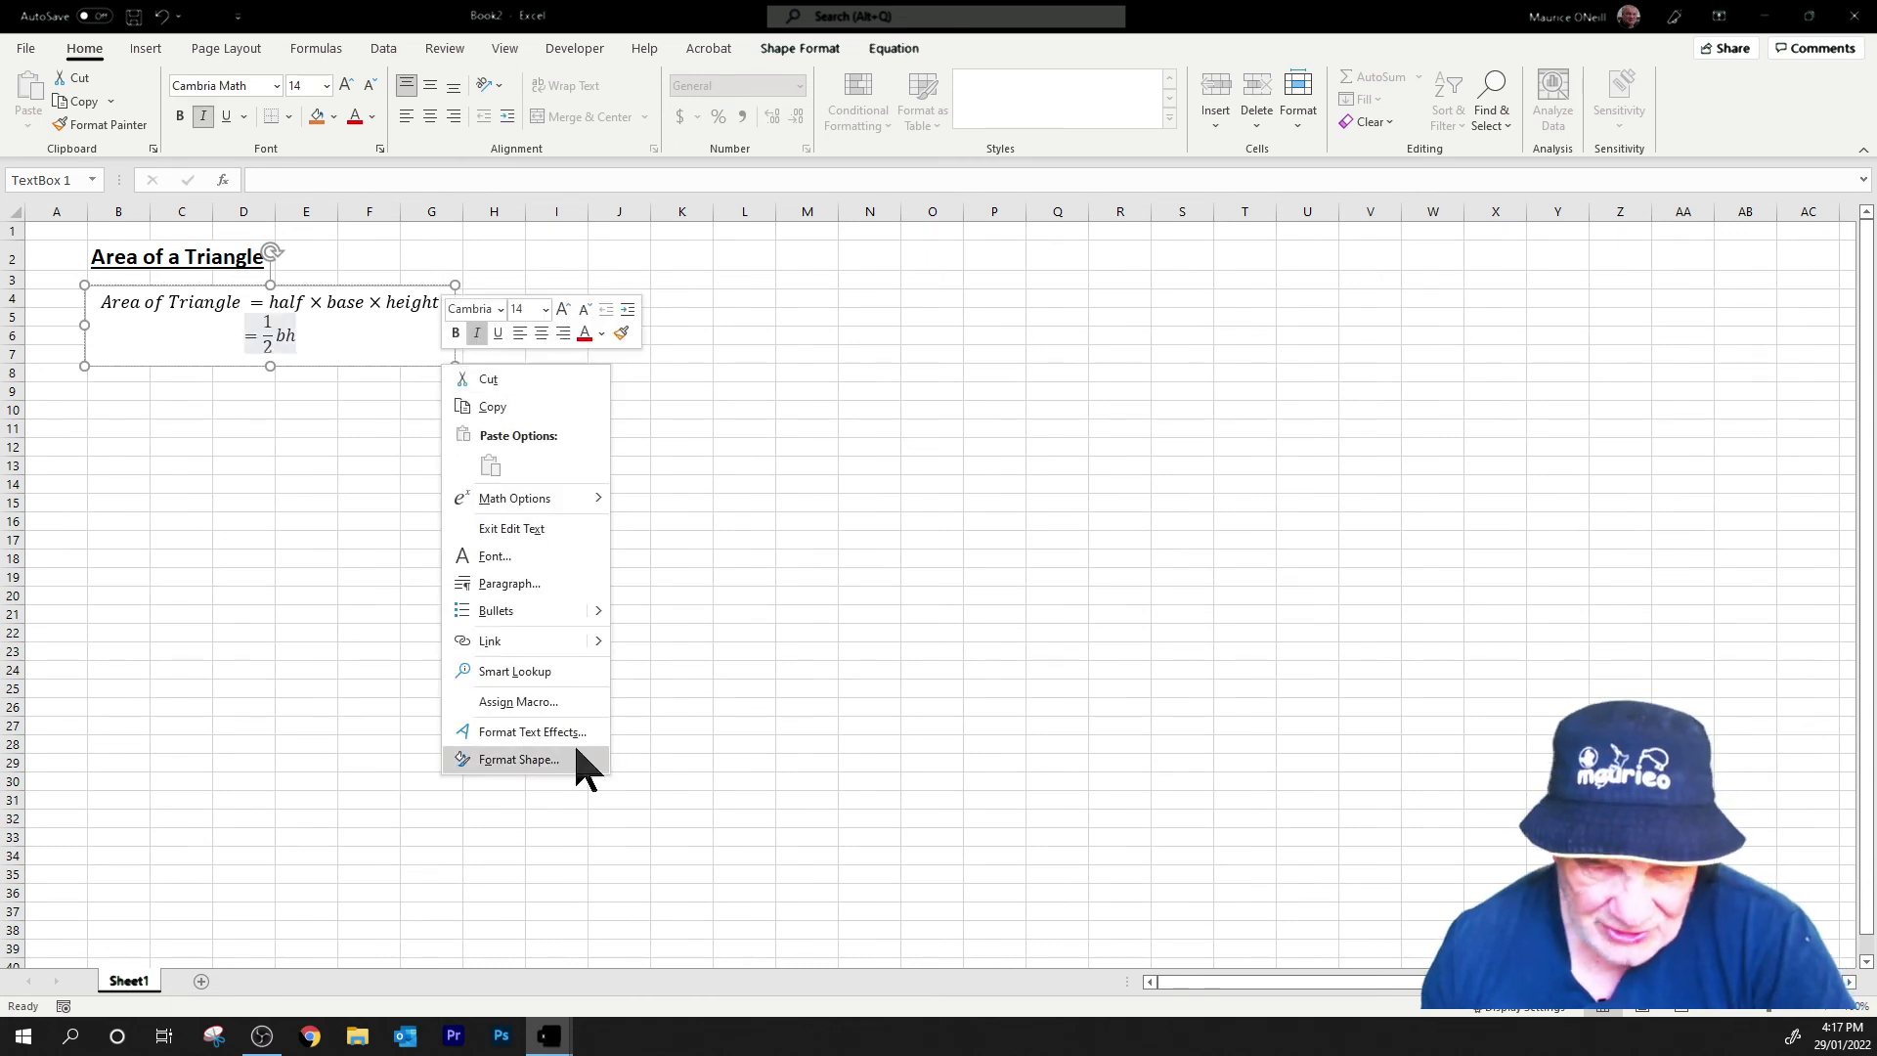
pyautogui.click(531, 758)
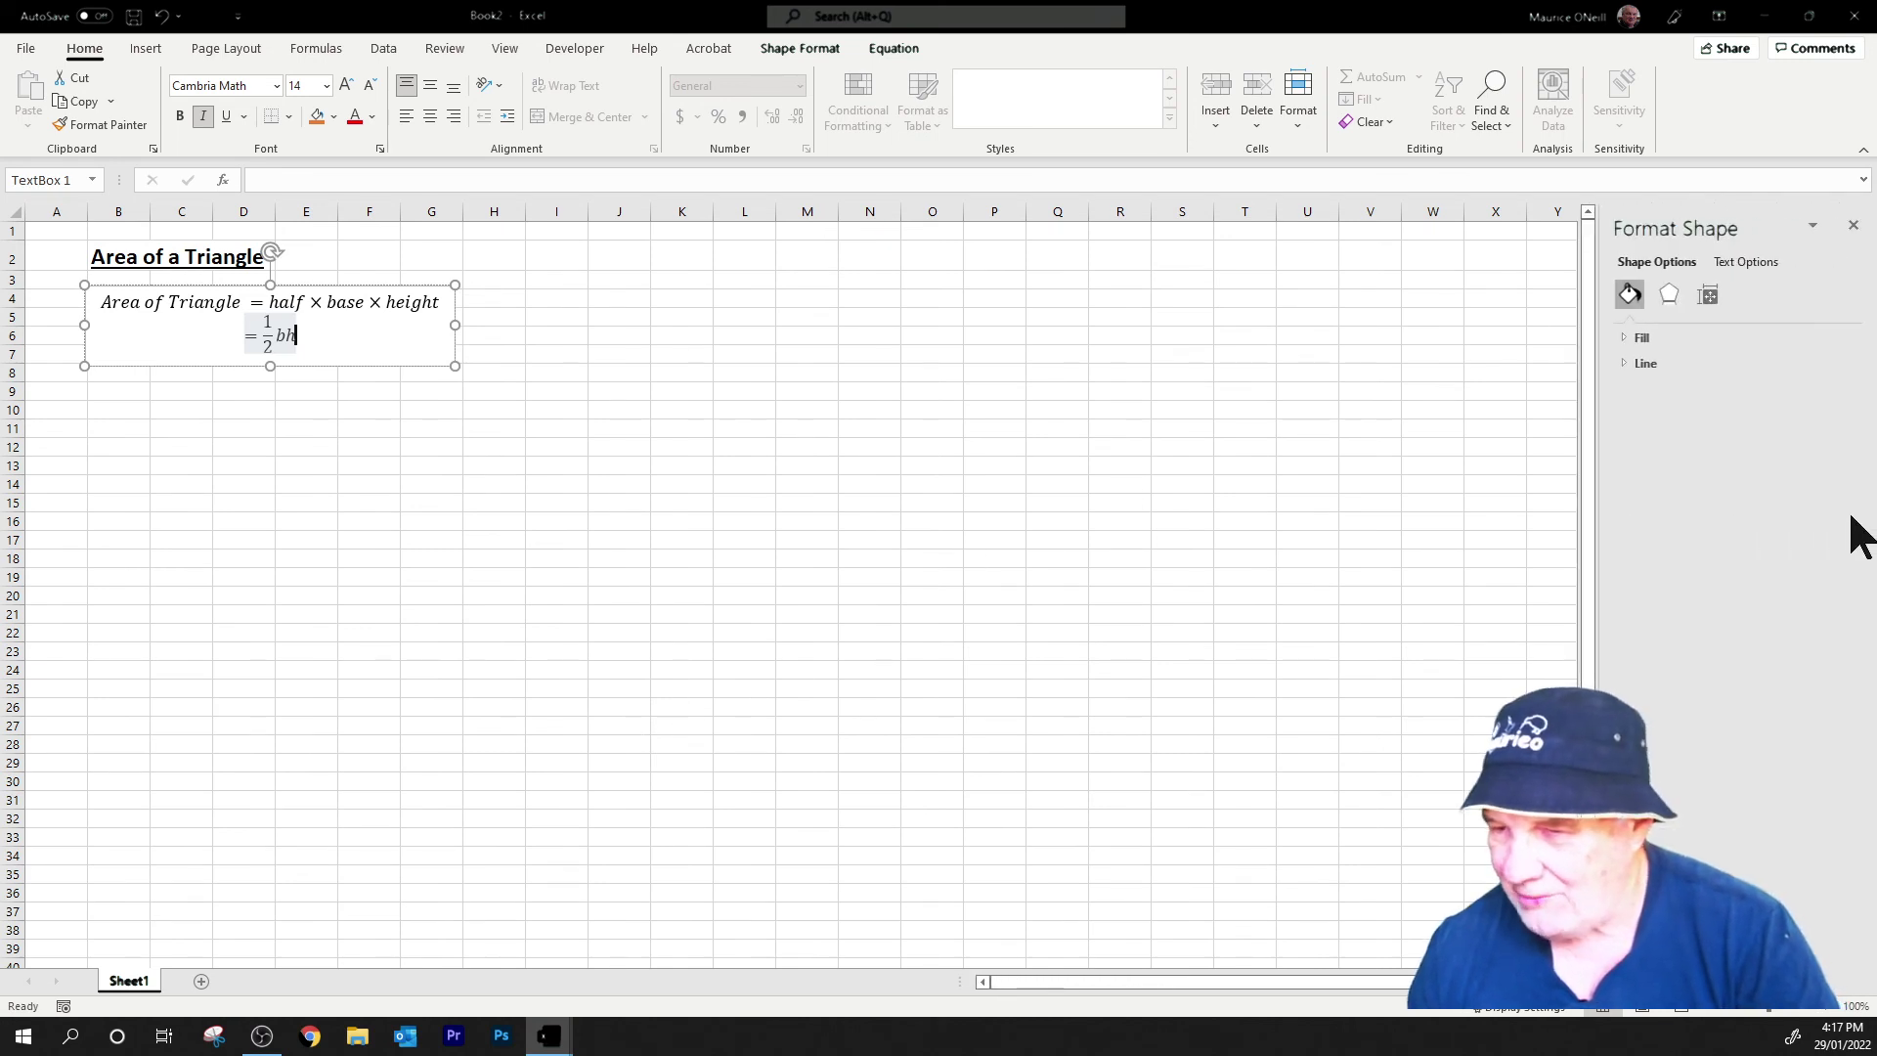
pyautogui.click(1625, 362)
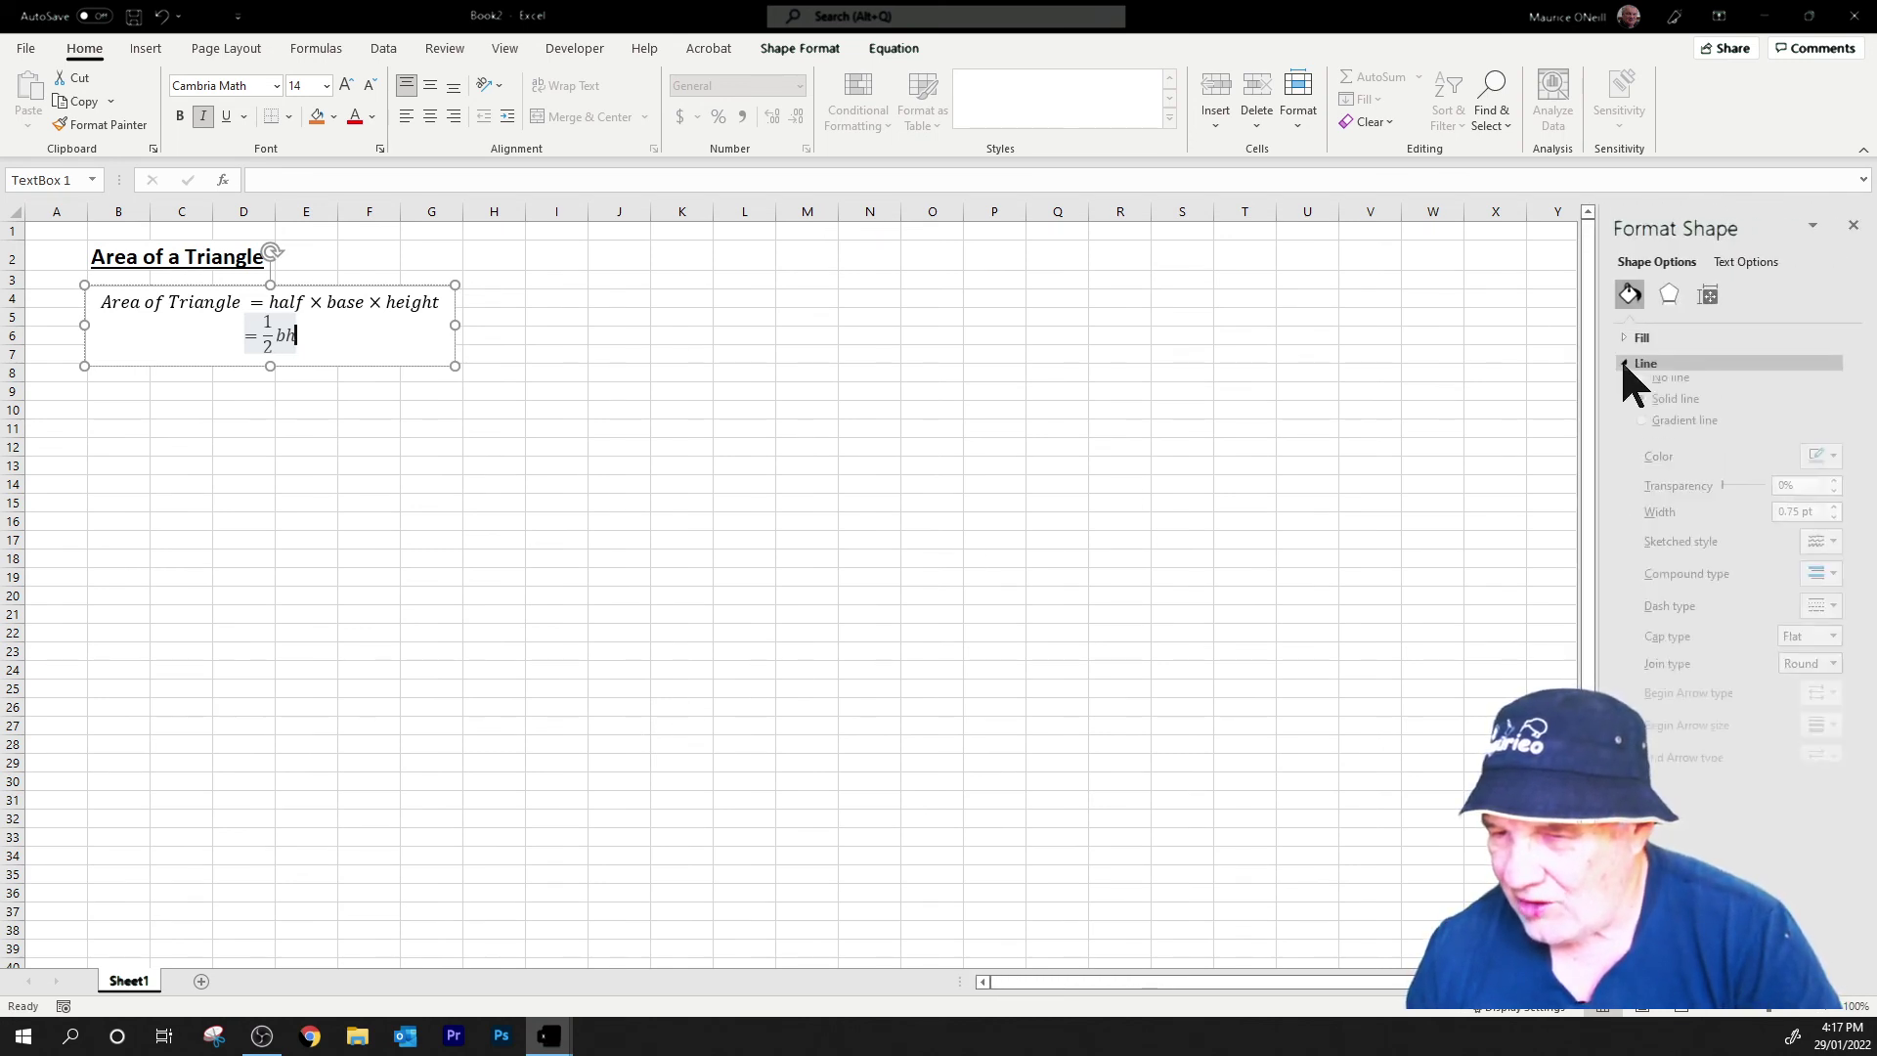
pyautogui.click(1642, 392)
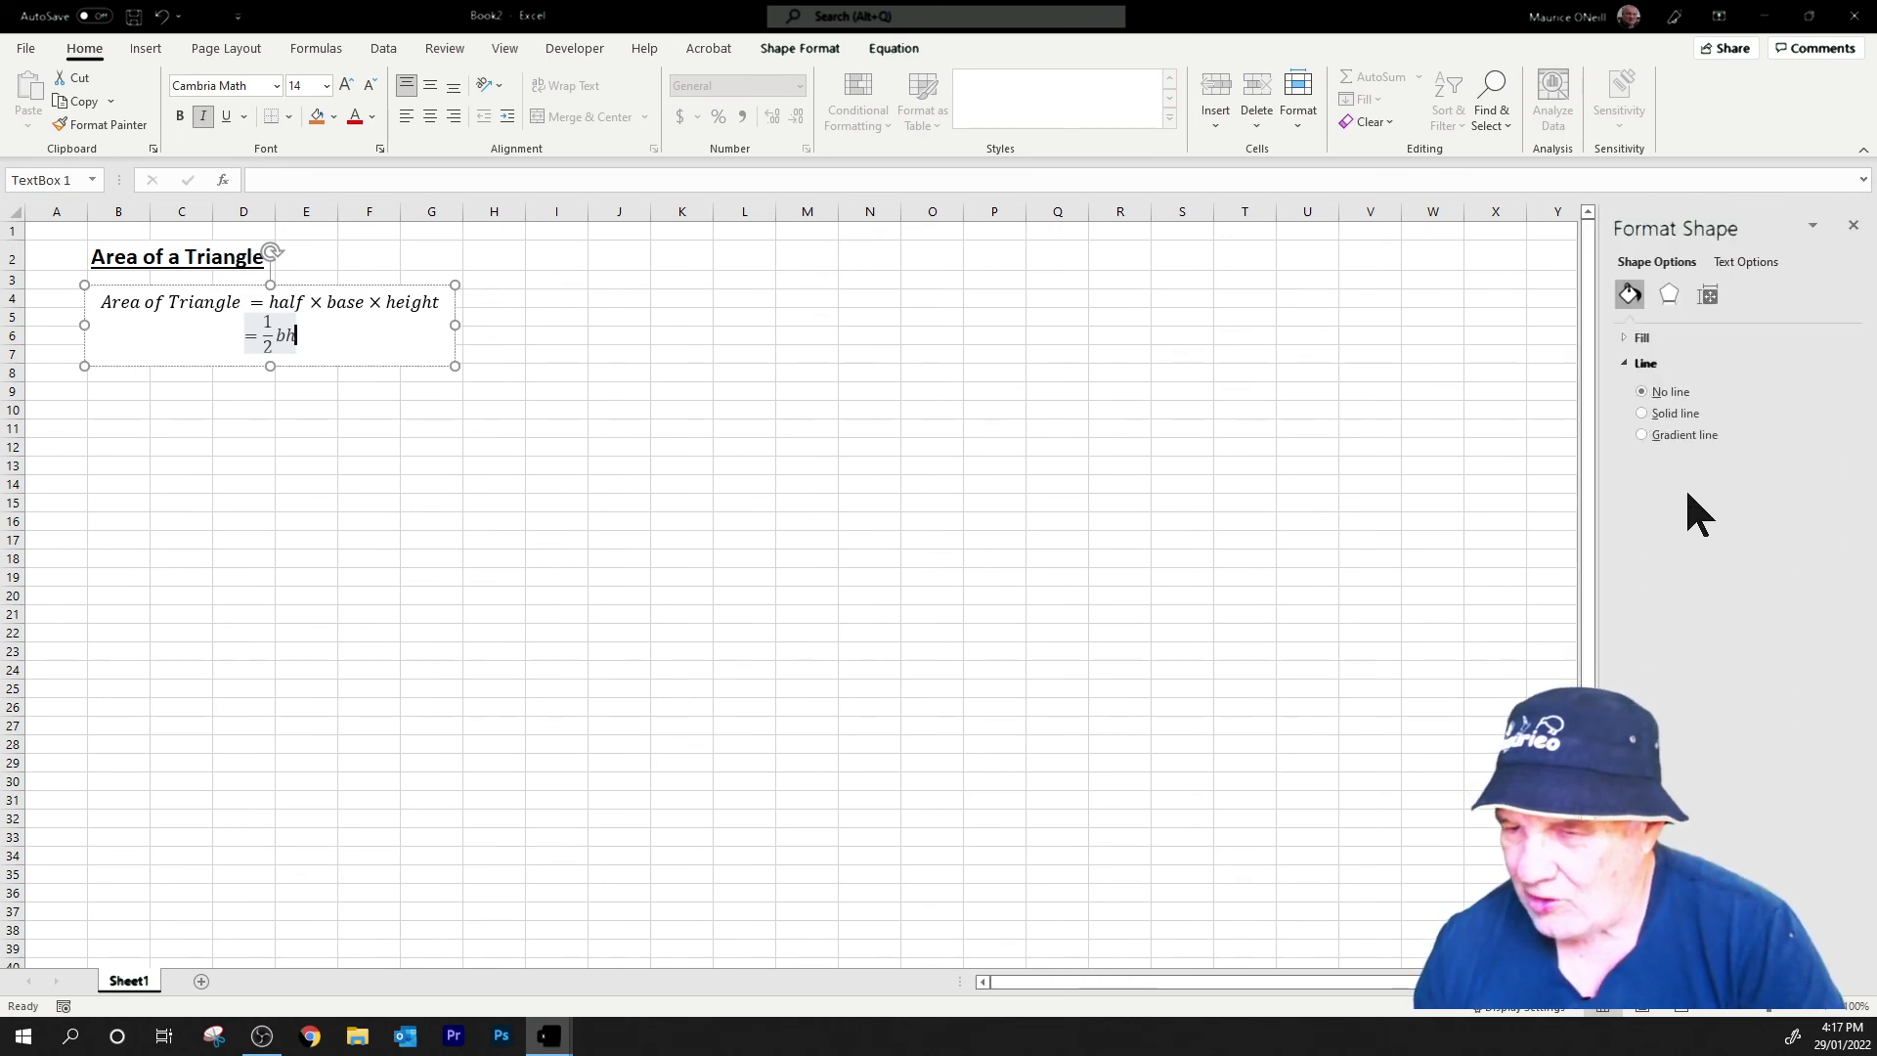
pyautogui.click(1393, 523)
# - Make the borderless equation box the default text box
pyautogui.click(363, 326)
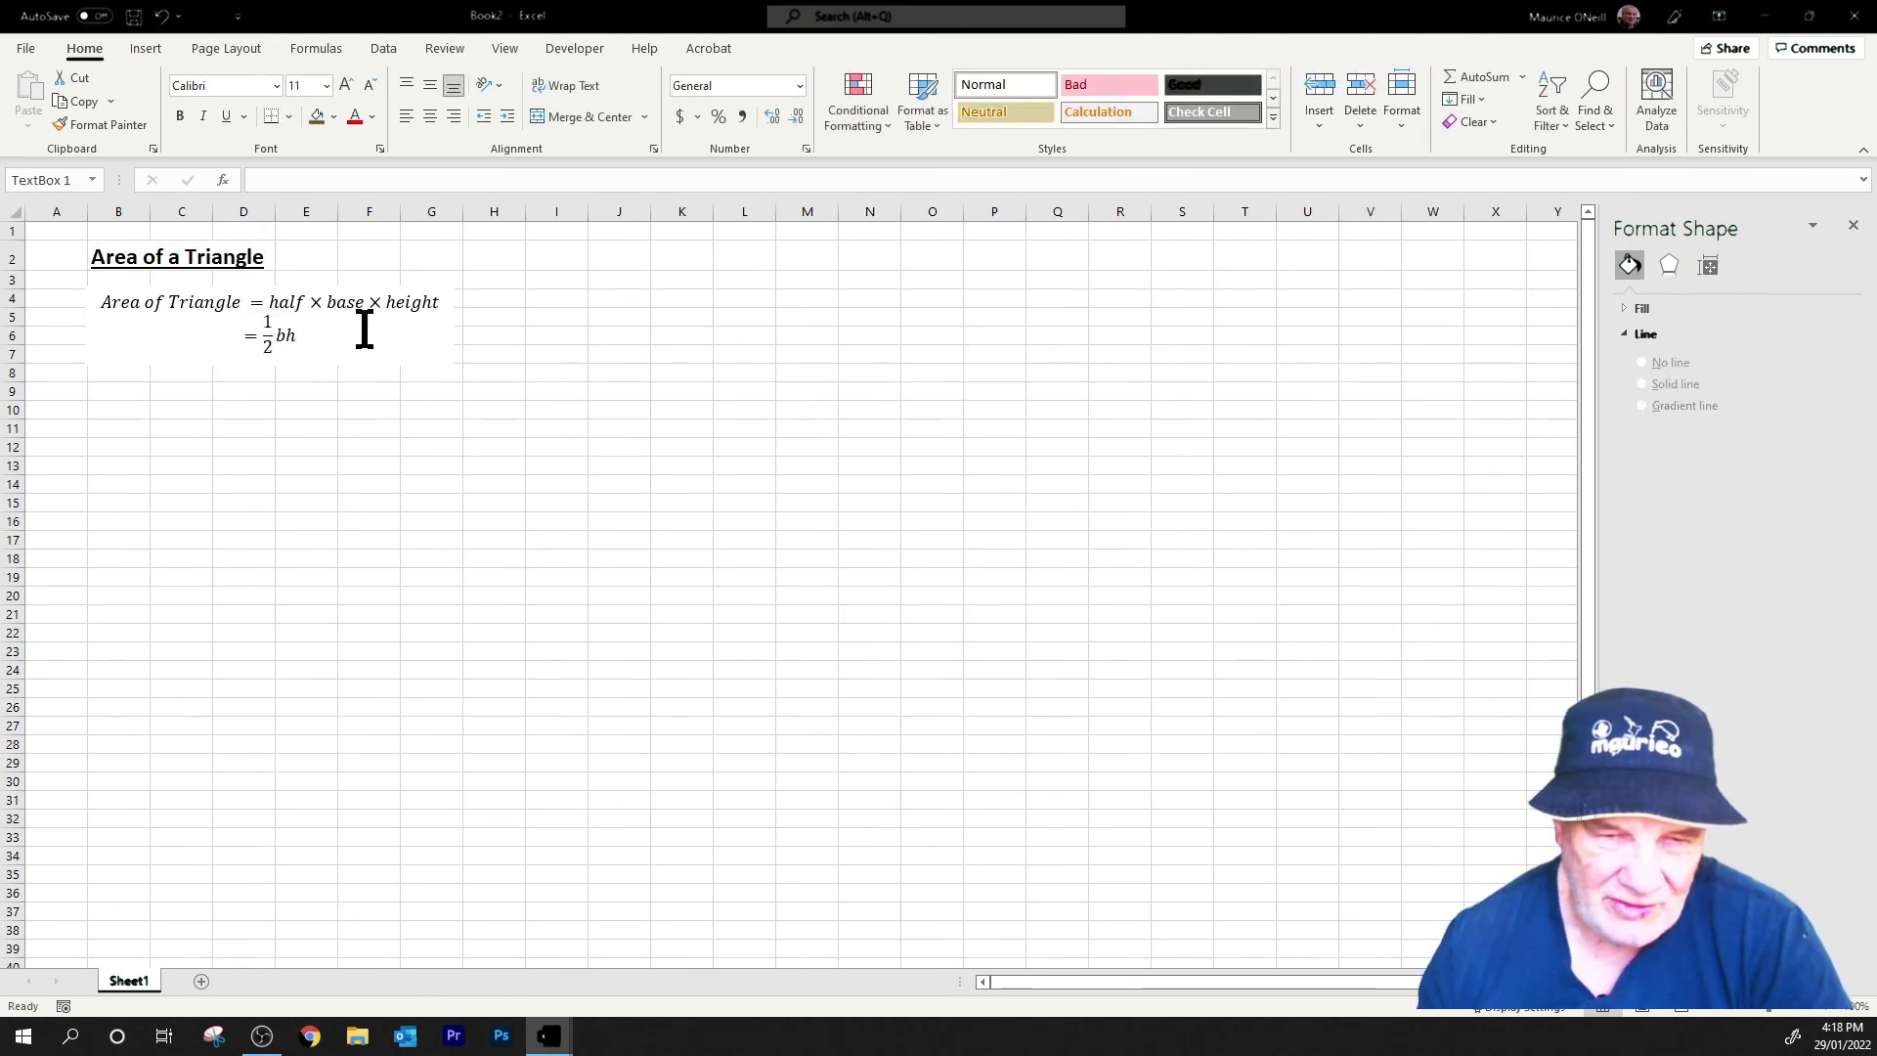
pyautogui.rightClick(430, 365)
pyautogui.click(298, 403)
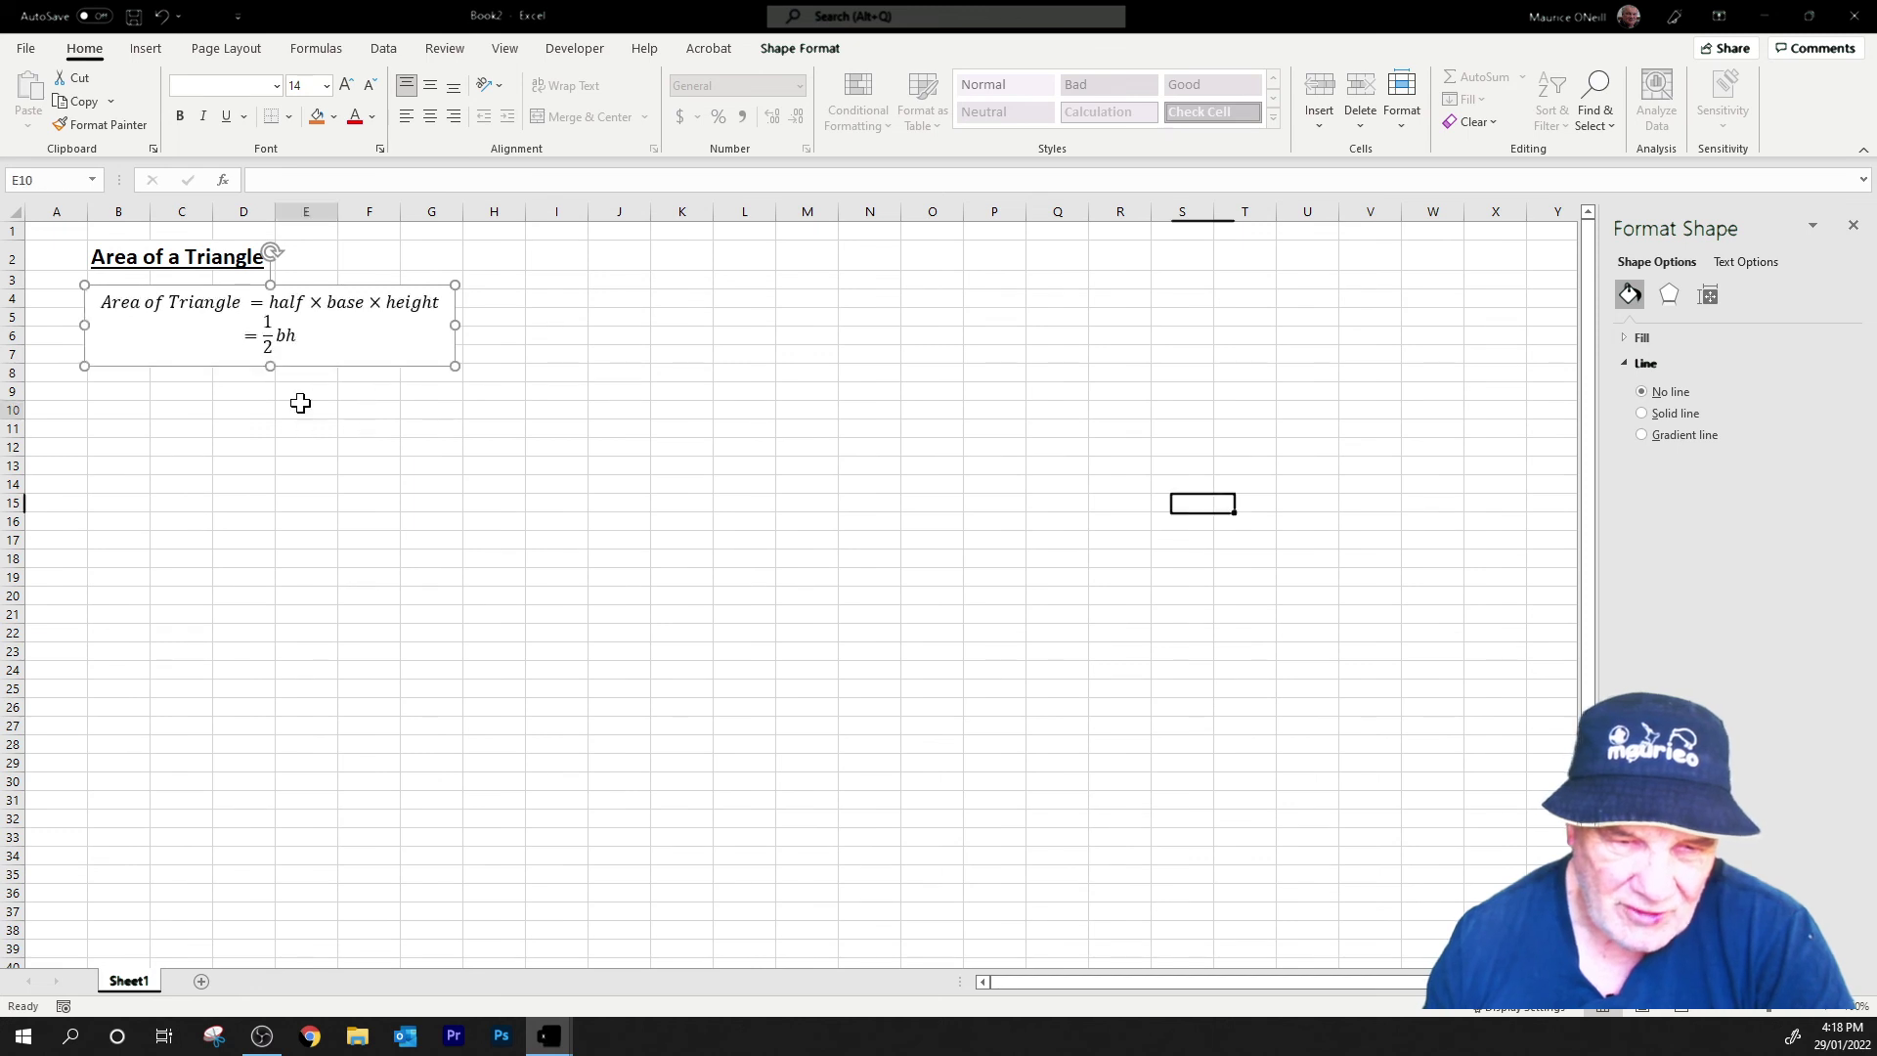
pyautogui.click(430, 367)
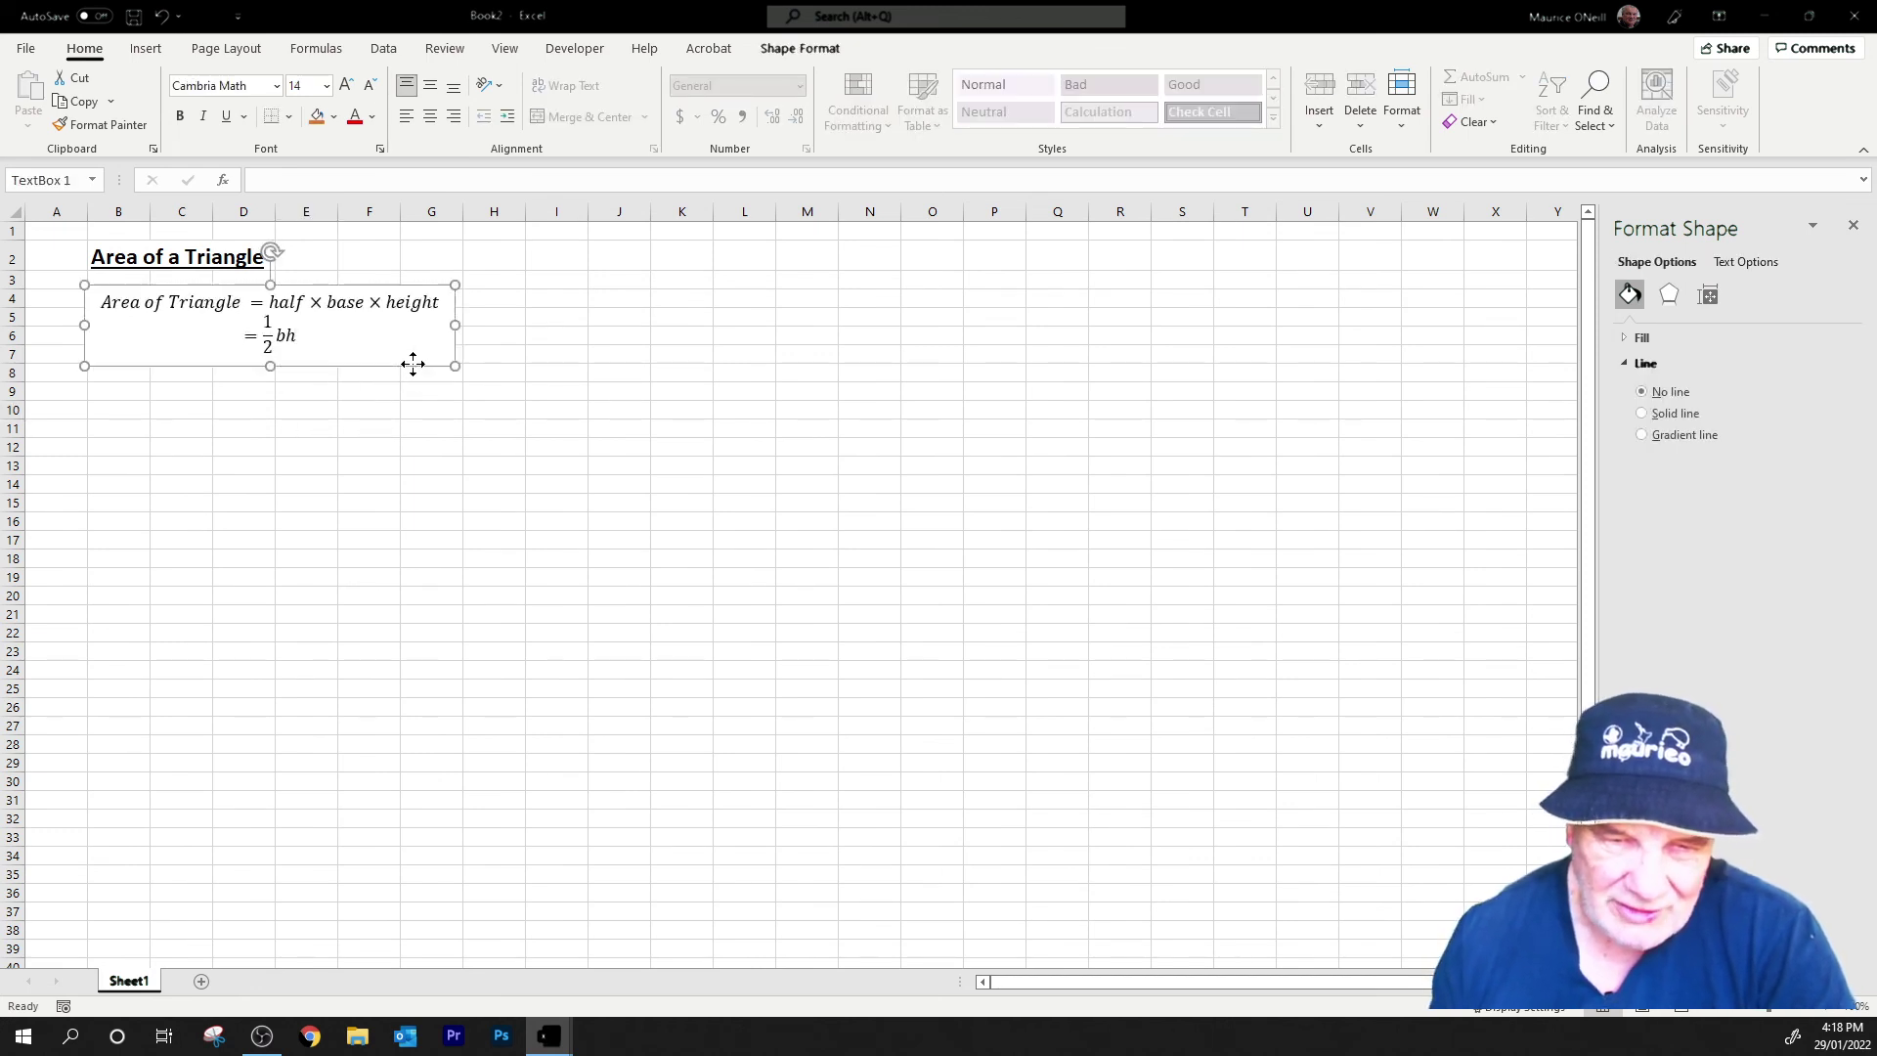
pyautogui.rightClick(414, 368)
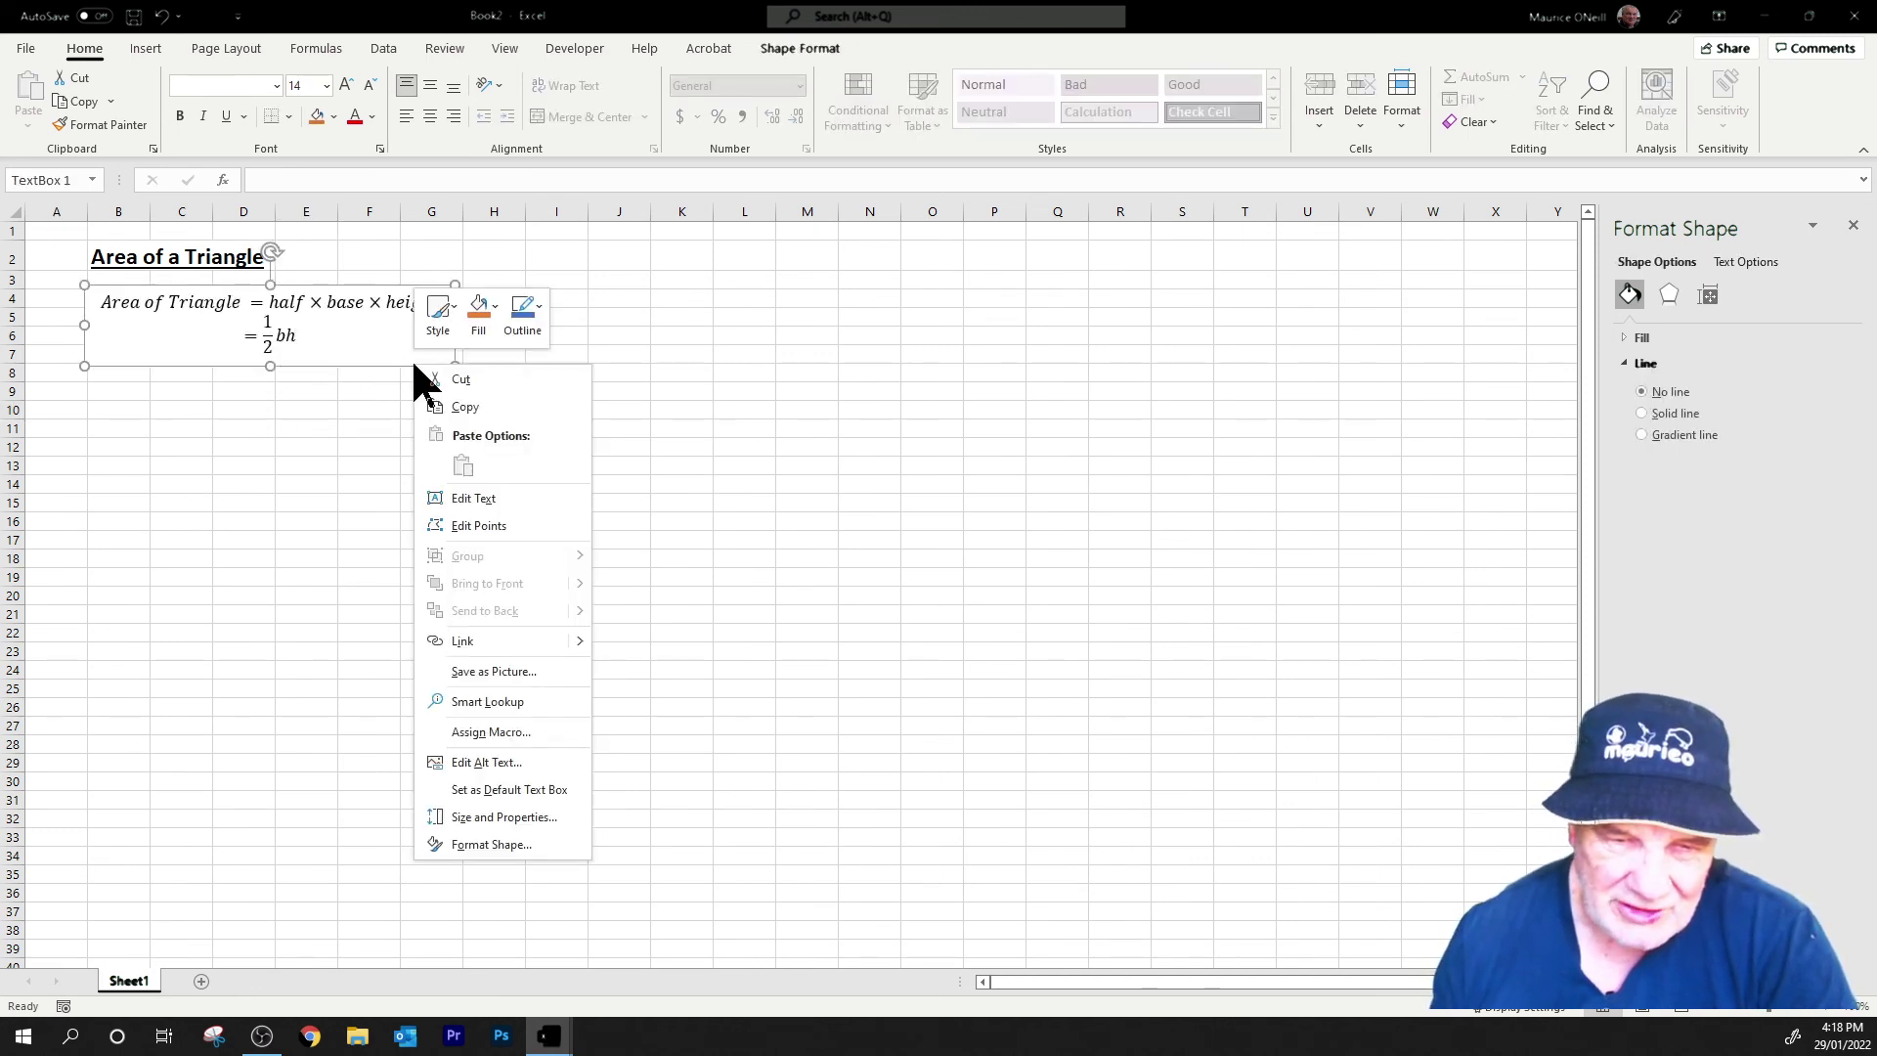
pyautogui.click(530, 792)
pyautogui.click(453, 597)
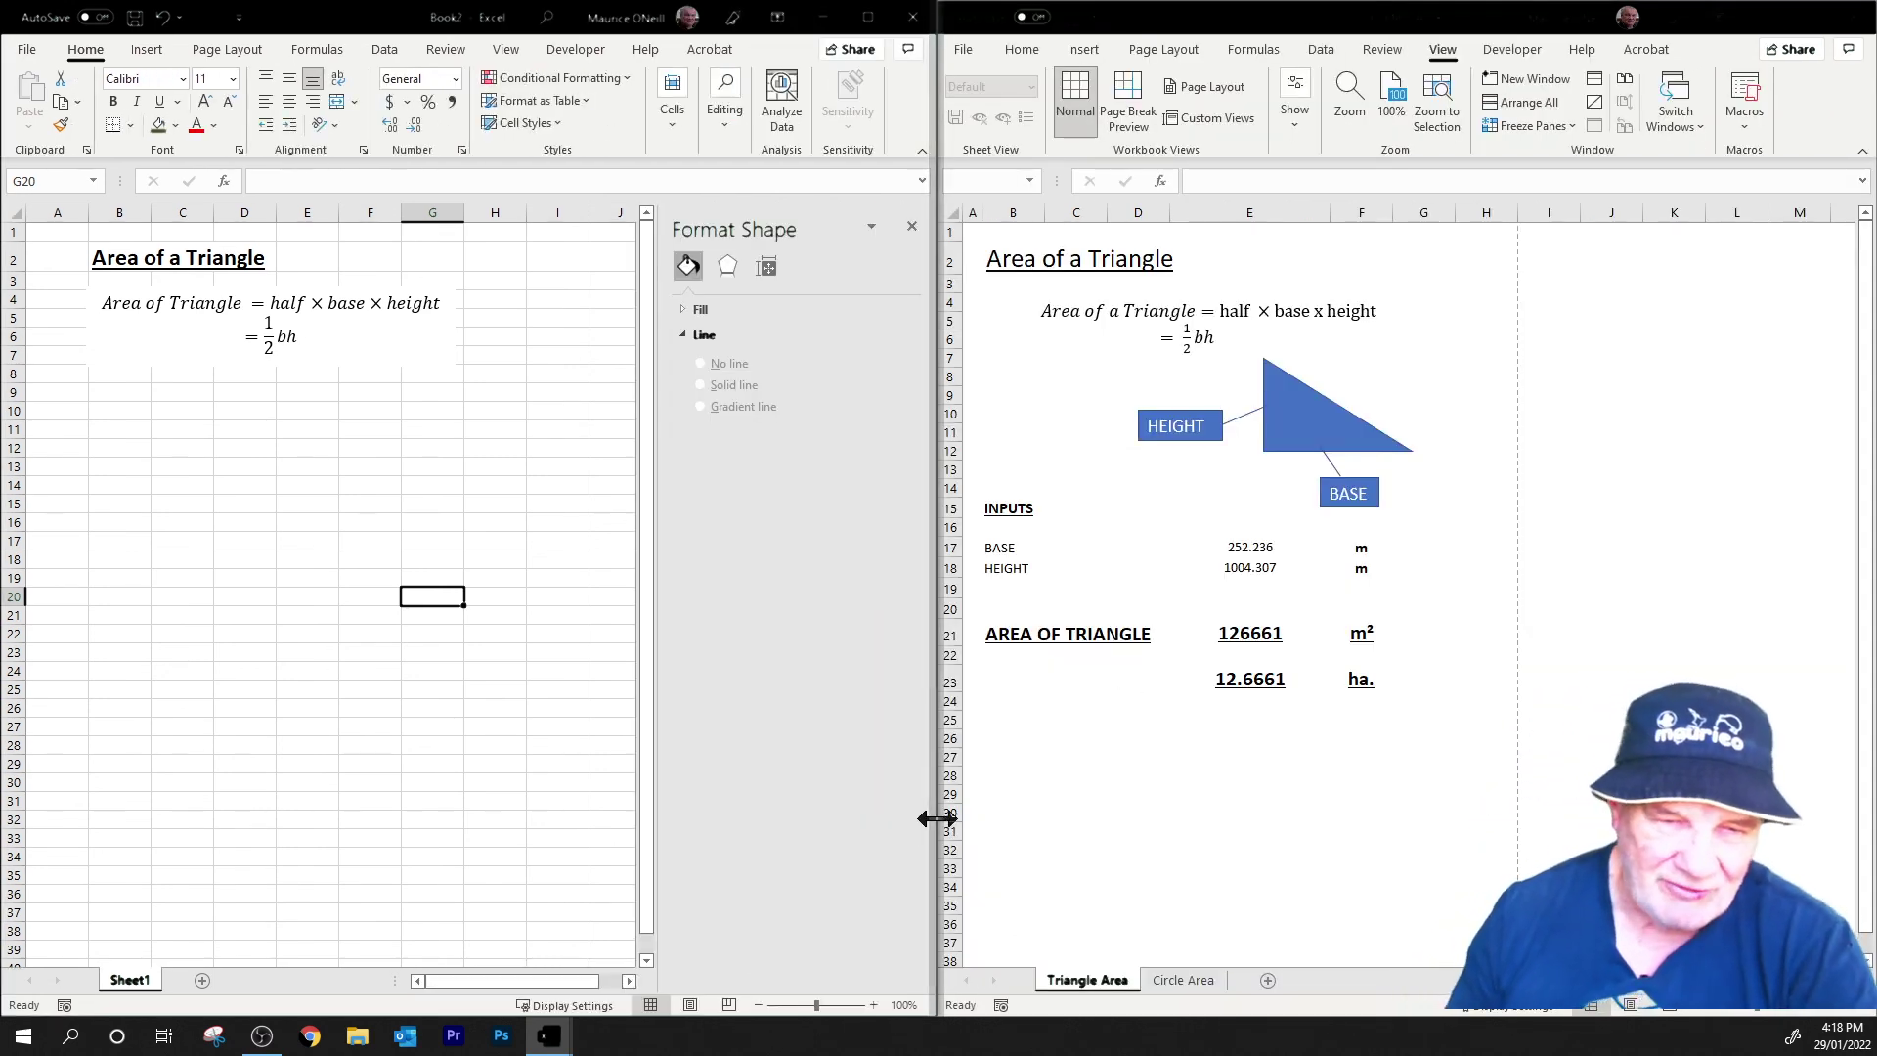
pyautogui.click(247, 337)
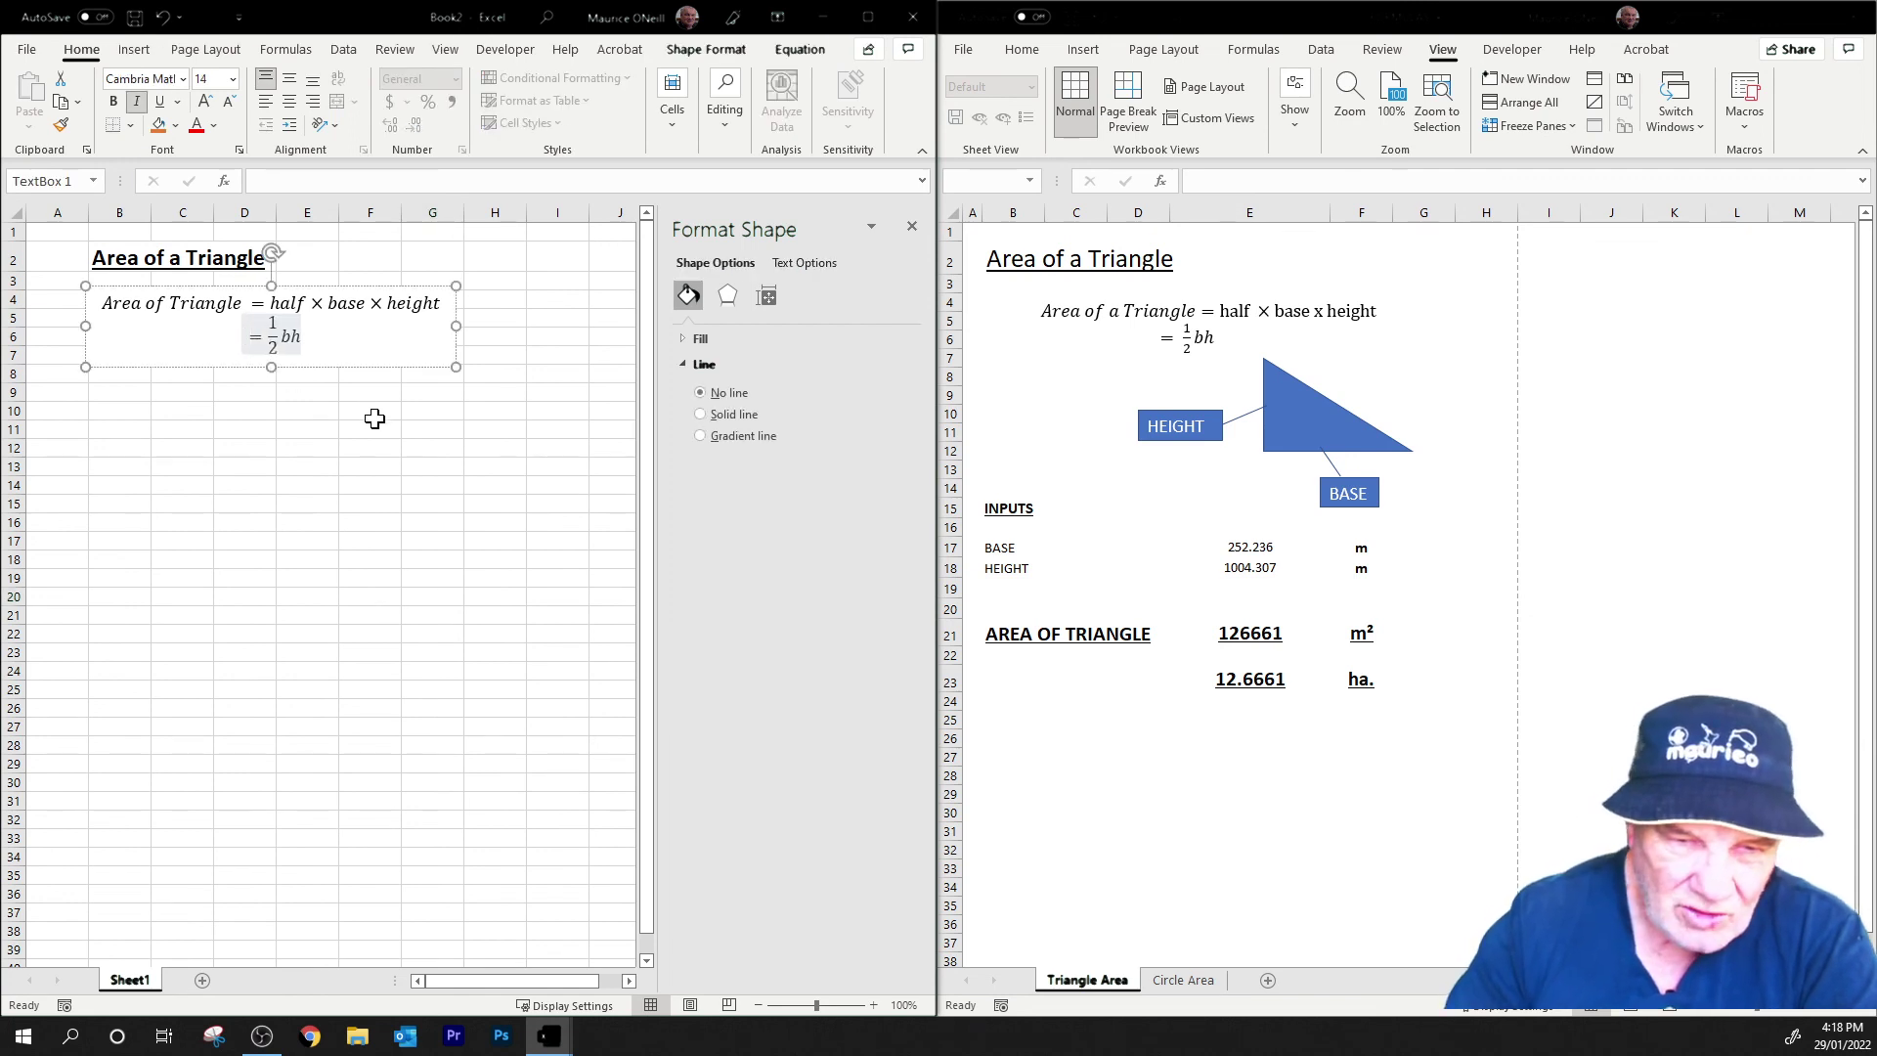
pyautogui.click(440, 540)
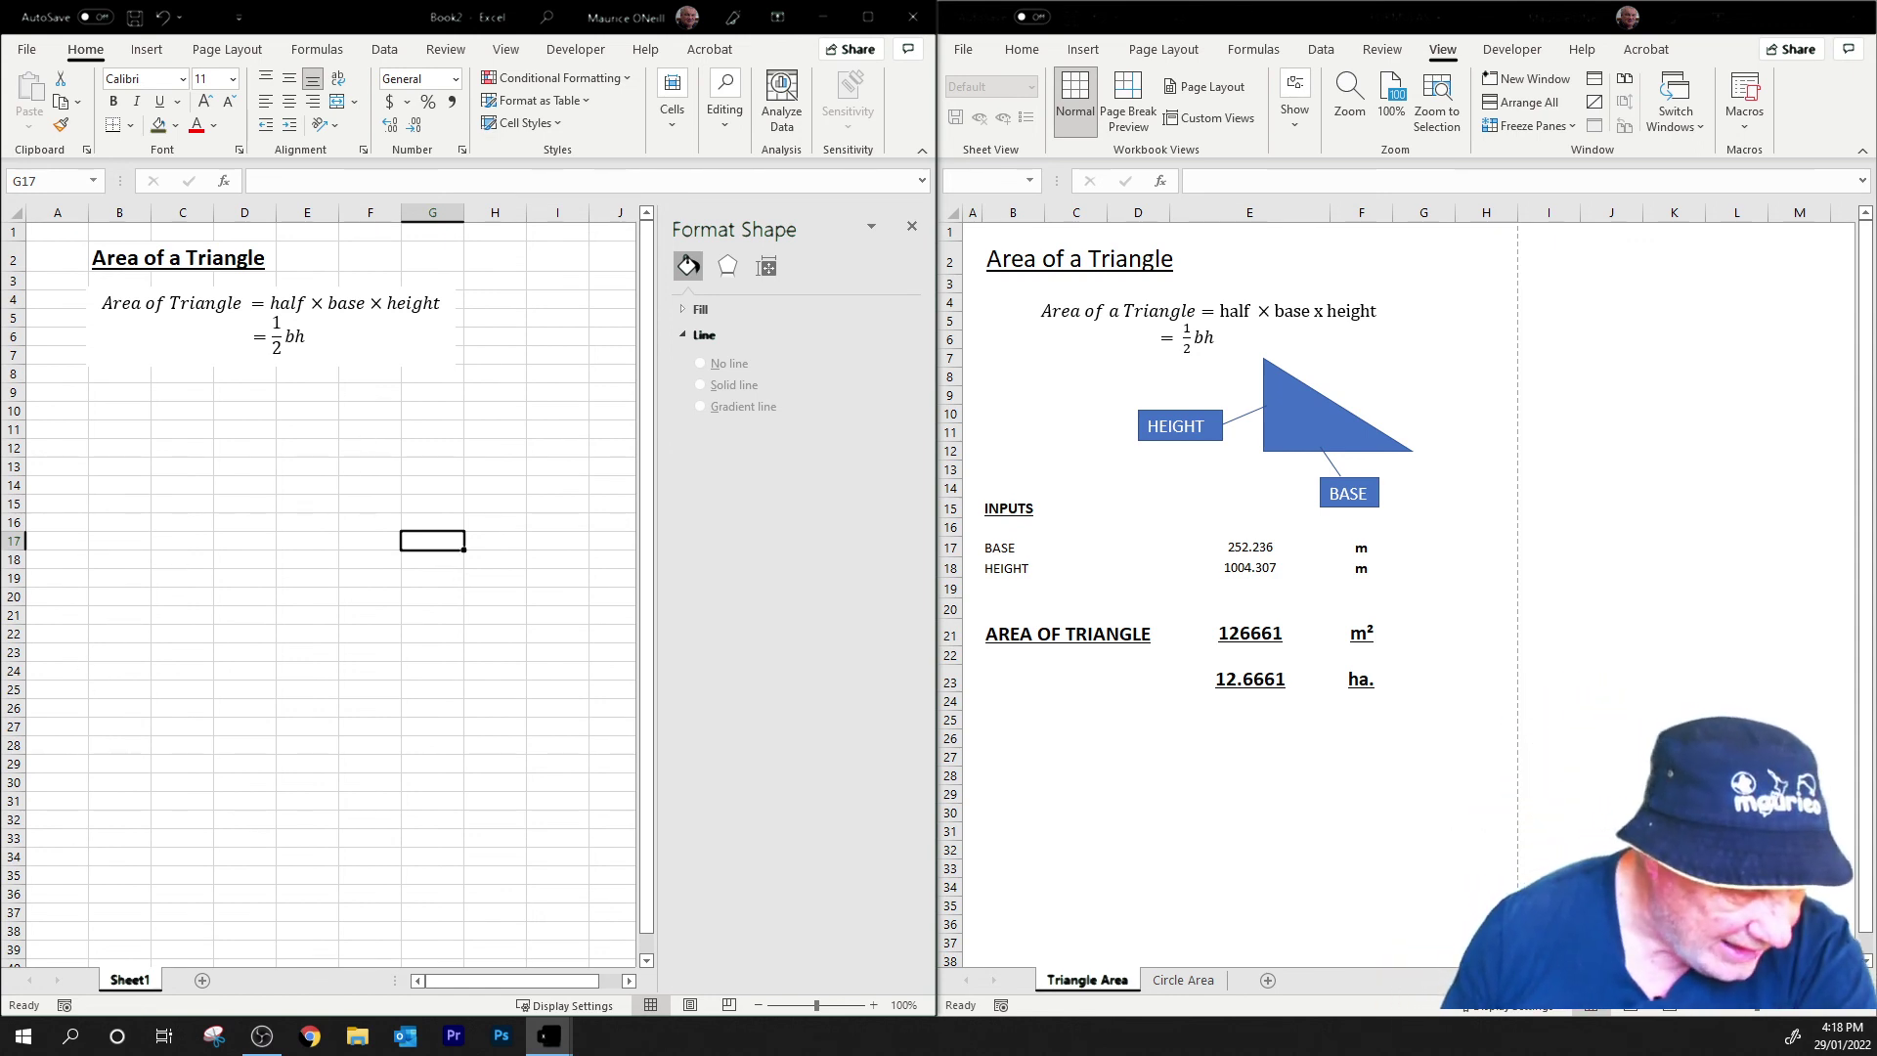
pyautogui.hotkey('alt', 'Tab')
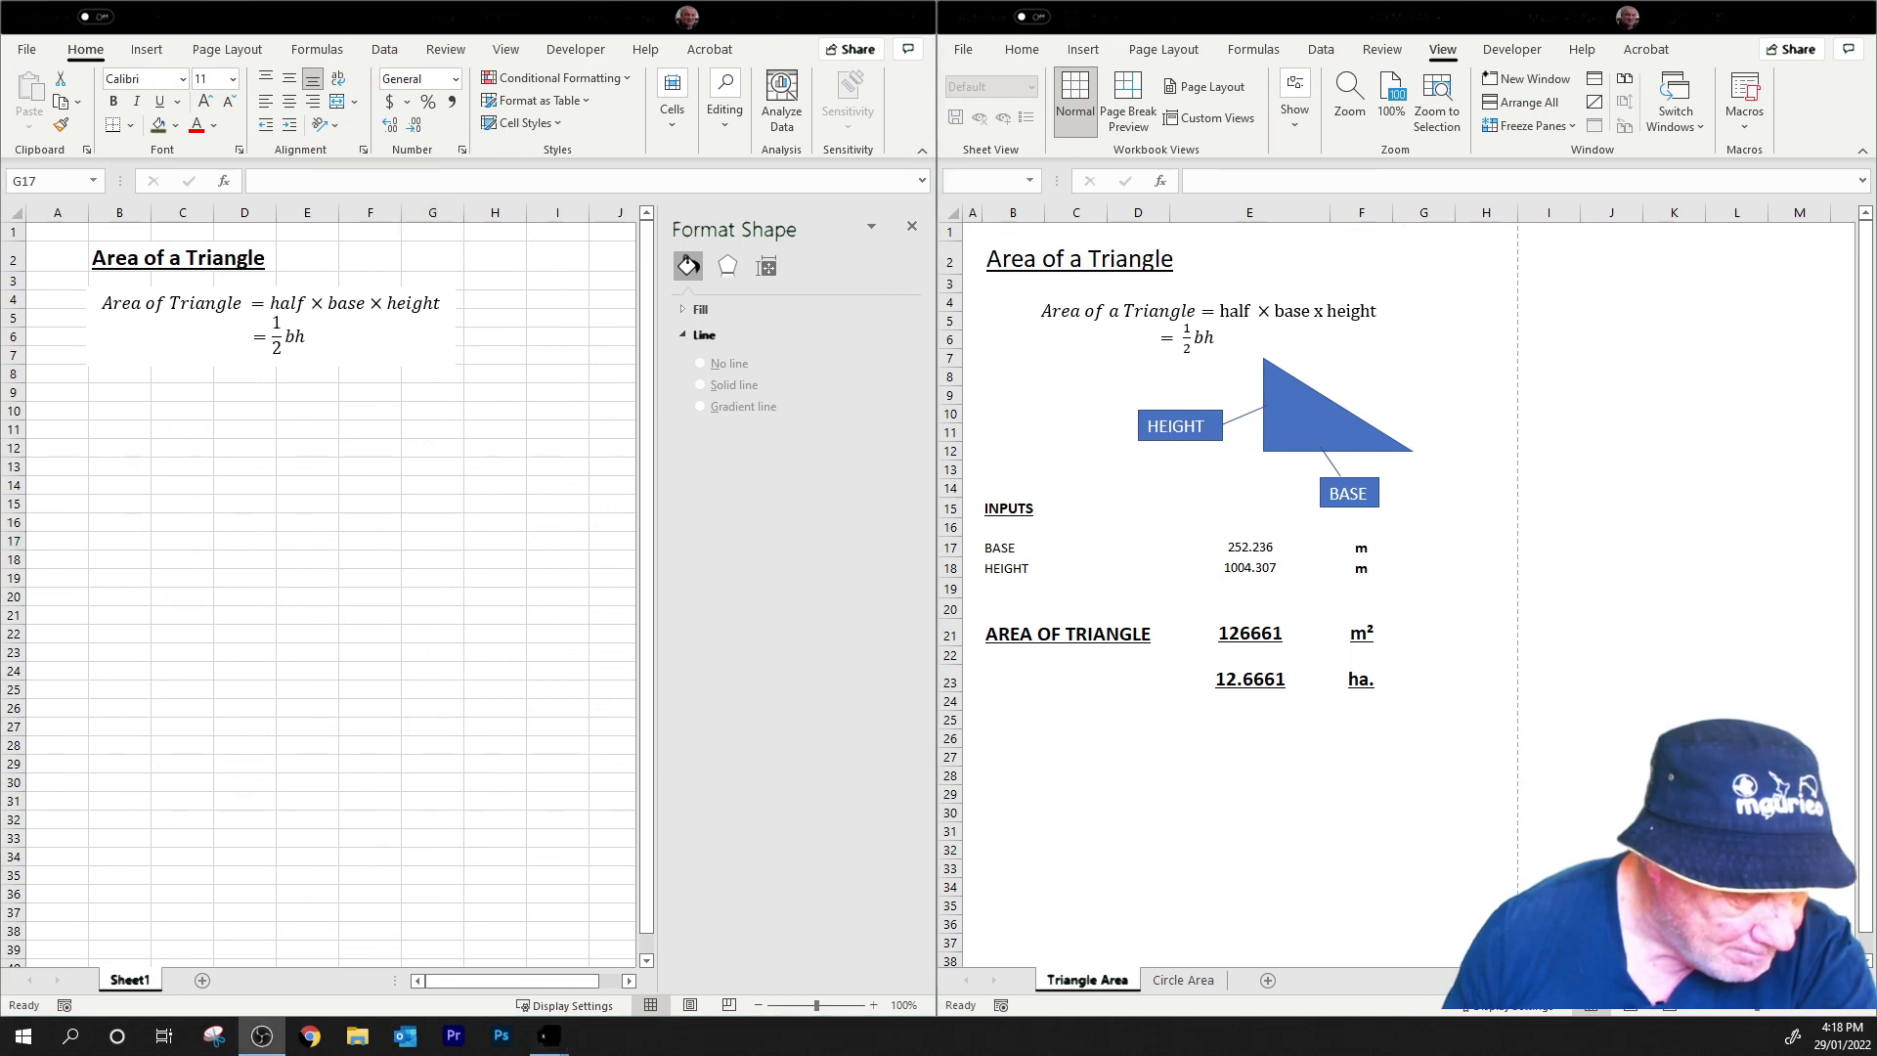